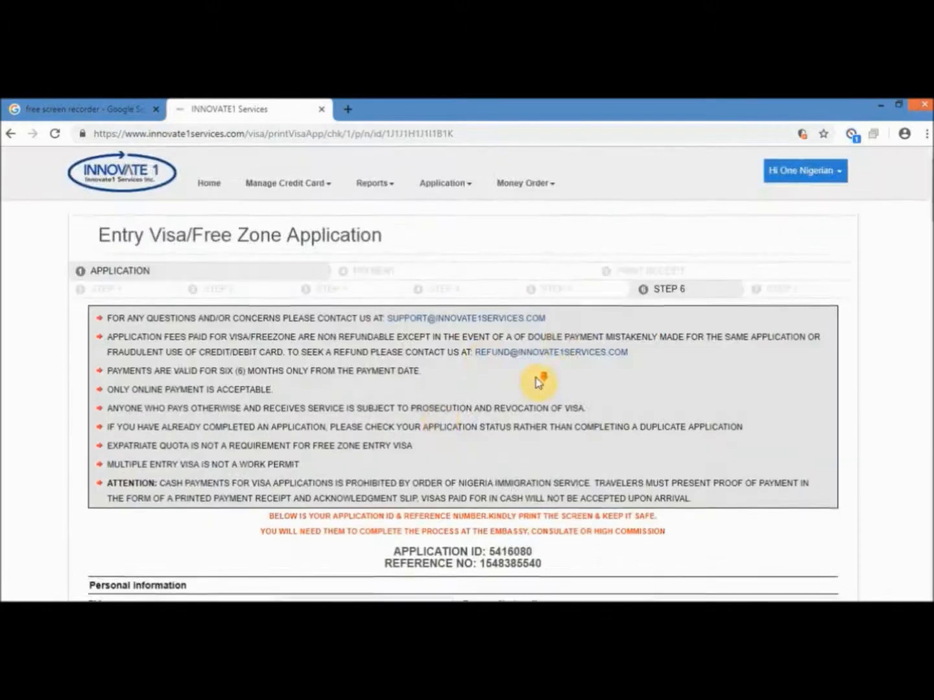
scroll(680, 433, "down", 15)
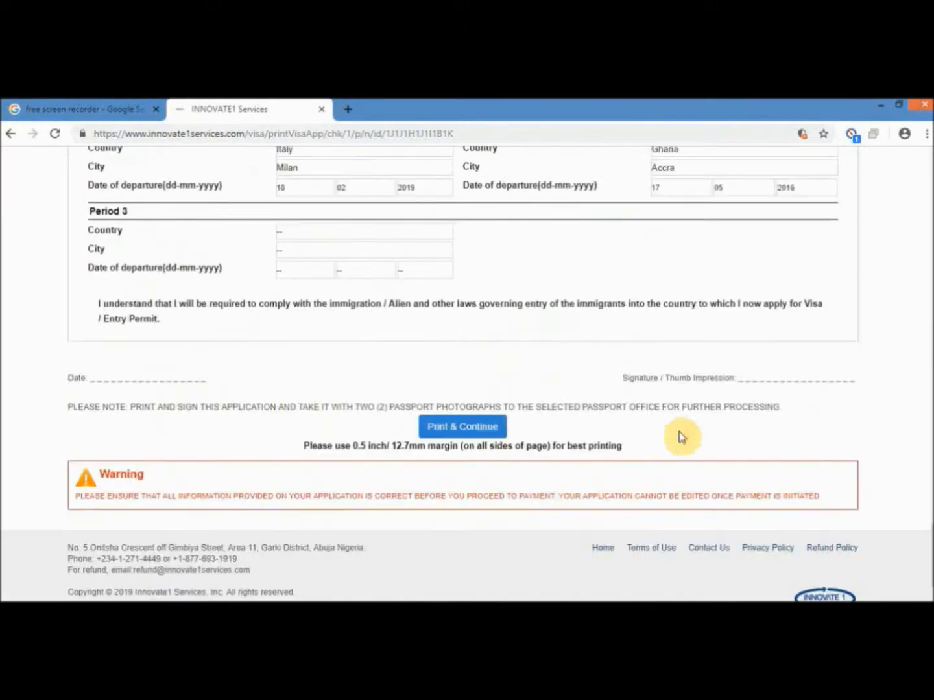
- Print the saved entry visa application and continue to the cart
triple_click(773, 406)
left_click(485, 432)
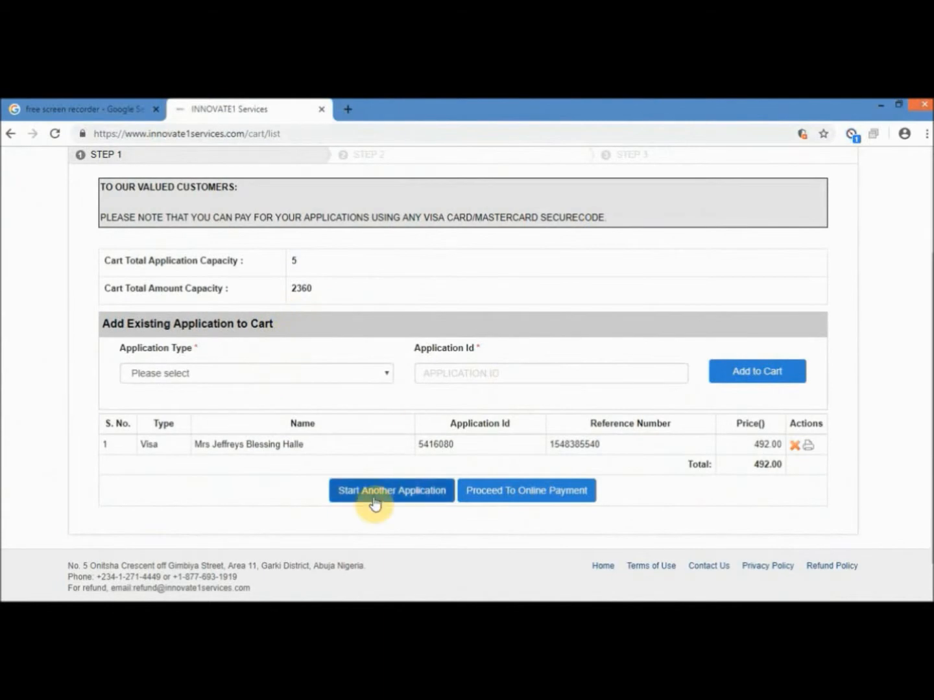
- Proceed to online payment for the cart and submit the payment details
left_click(292, 375)
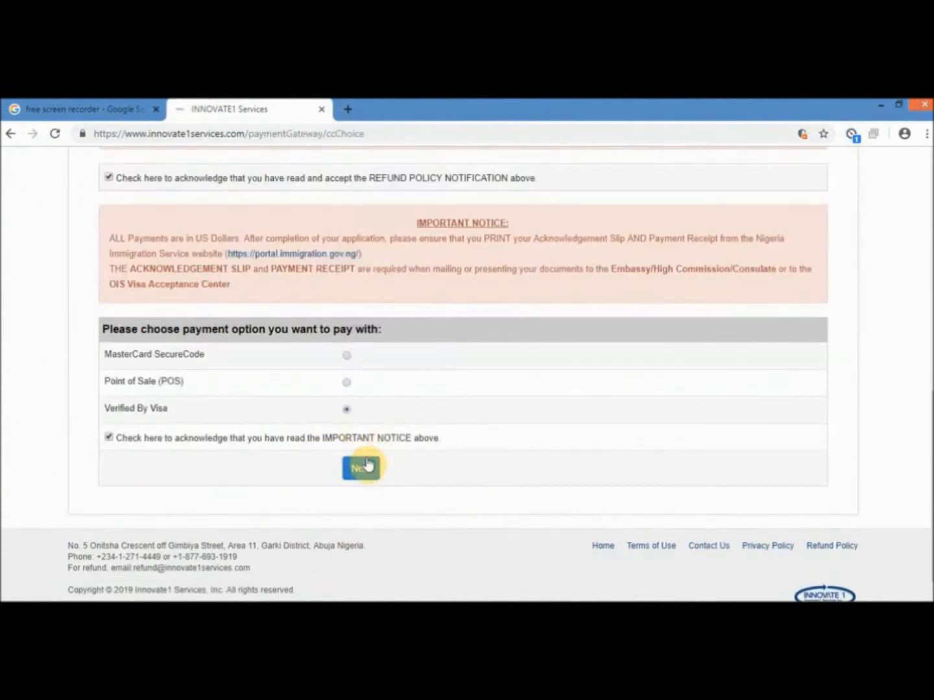
left_click(358, 467)
left_click(454, 443)
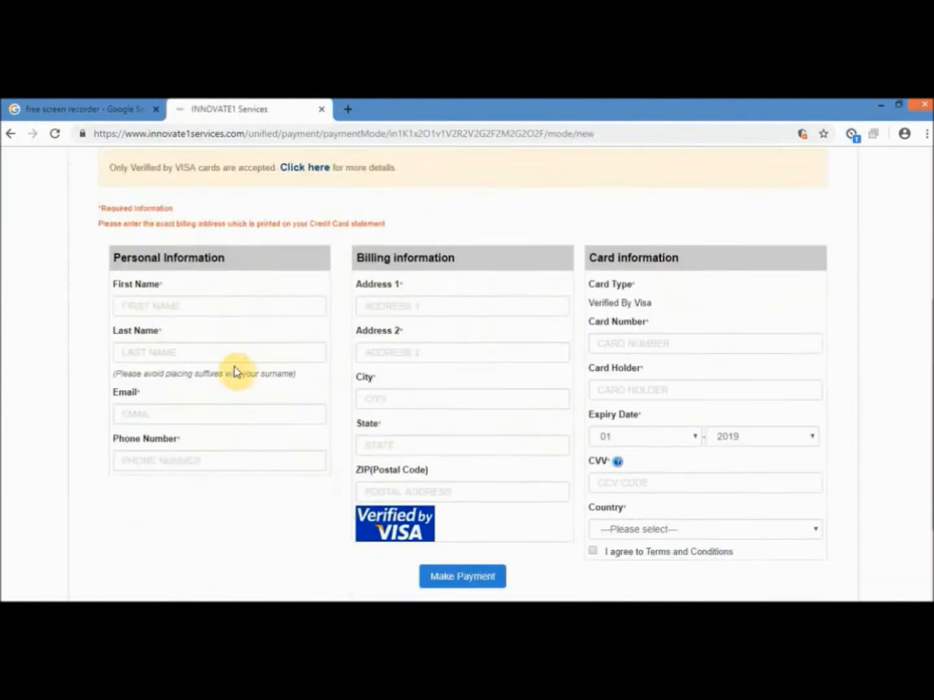
scroll(661, 483, "down", 2)
left_click(443, 463)
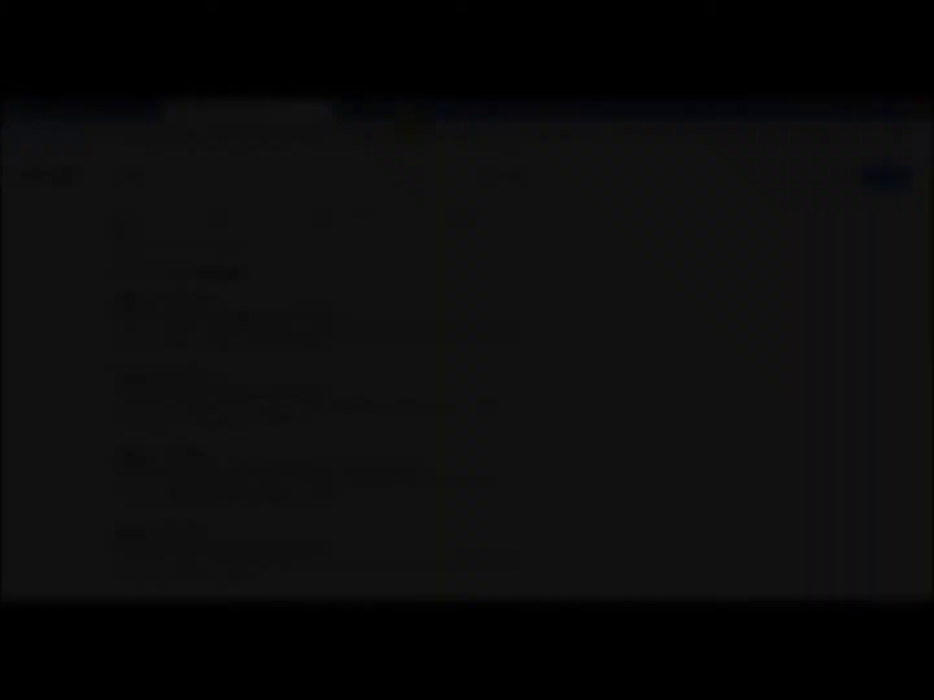
- Search Google for 'apply for nigerian visa uk' and open the Nigeria Immigration Service visa result
type("apply for")
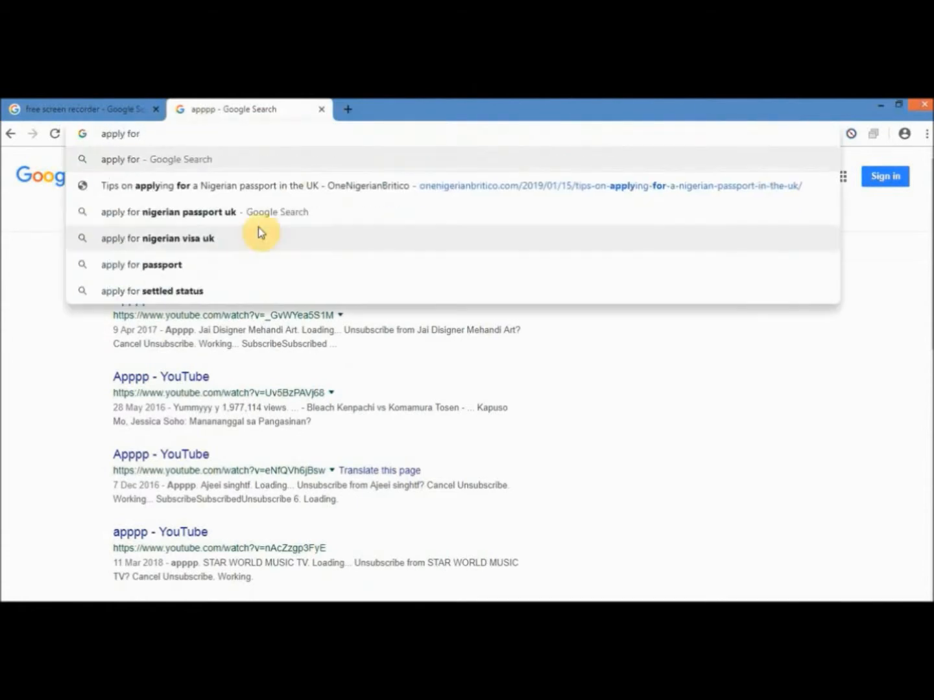
left_click(258, 236)
scroll(616, 413, "down", 3)
scroll(323, 385, "down", 6)
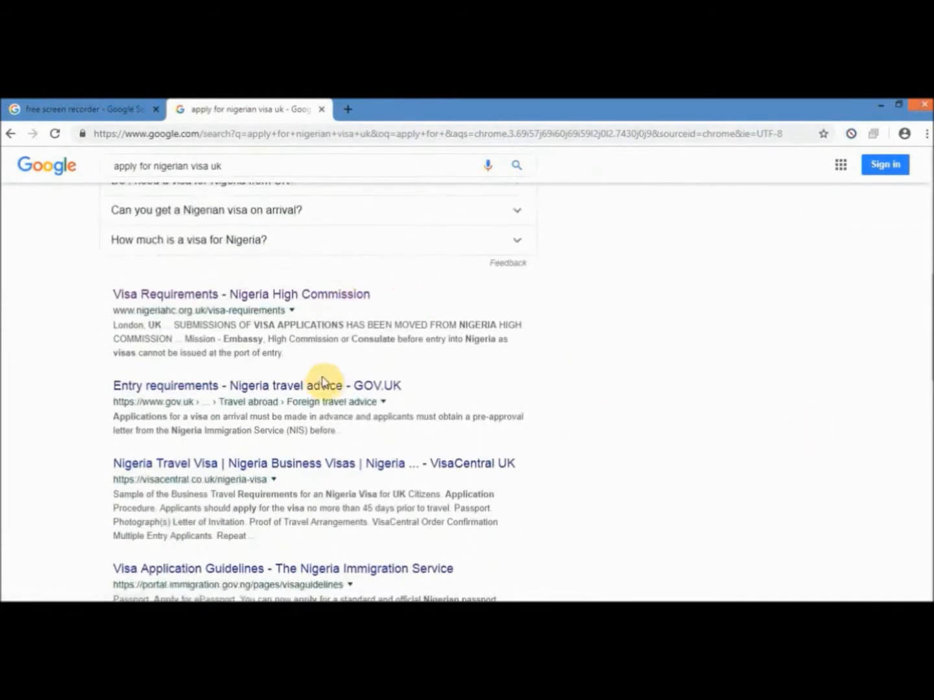
left_click(332, 468)
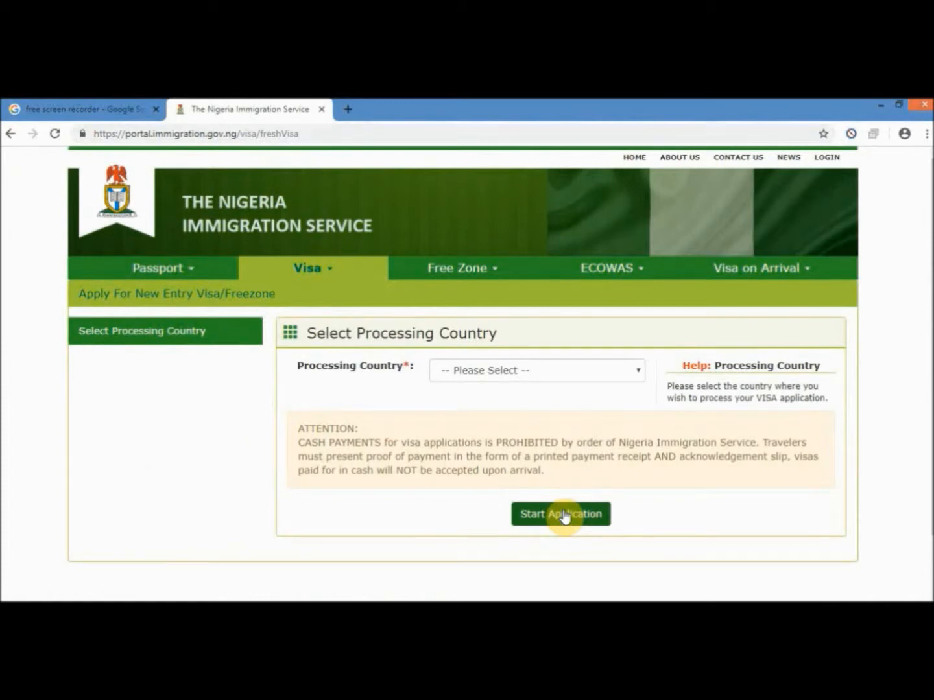
- Choose United Kingdom as the visa processing country
left_click(499, 376)
scroll(525, 285, "down", 7)
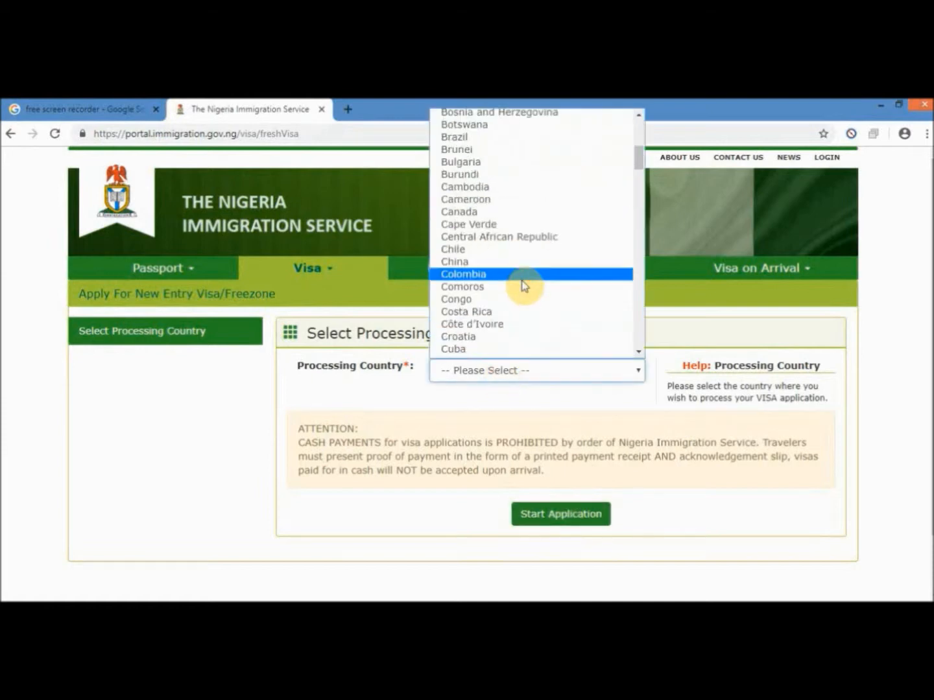
key("u")
scroll(528, 287, "down", 3)
scroll(528, 287, "down", 2)
left_click(526, 215)
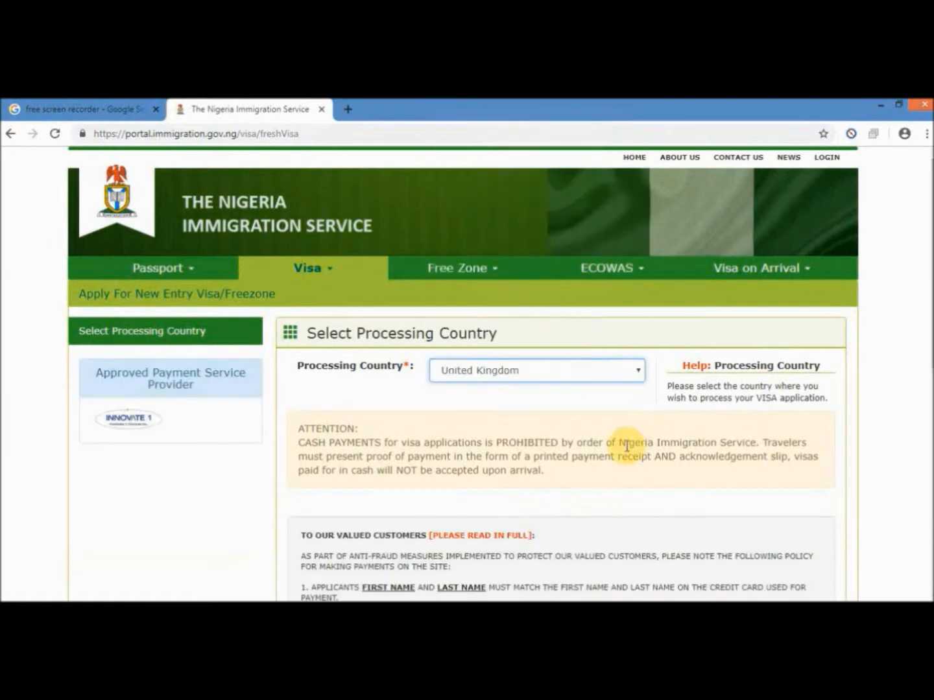
- Scroll down and read the ATTENTION notice warning against cash payments
scroll(625, 444, "down", 3)
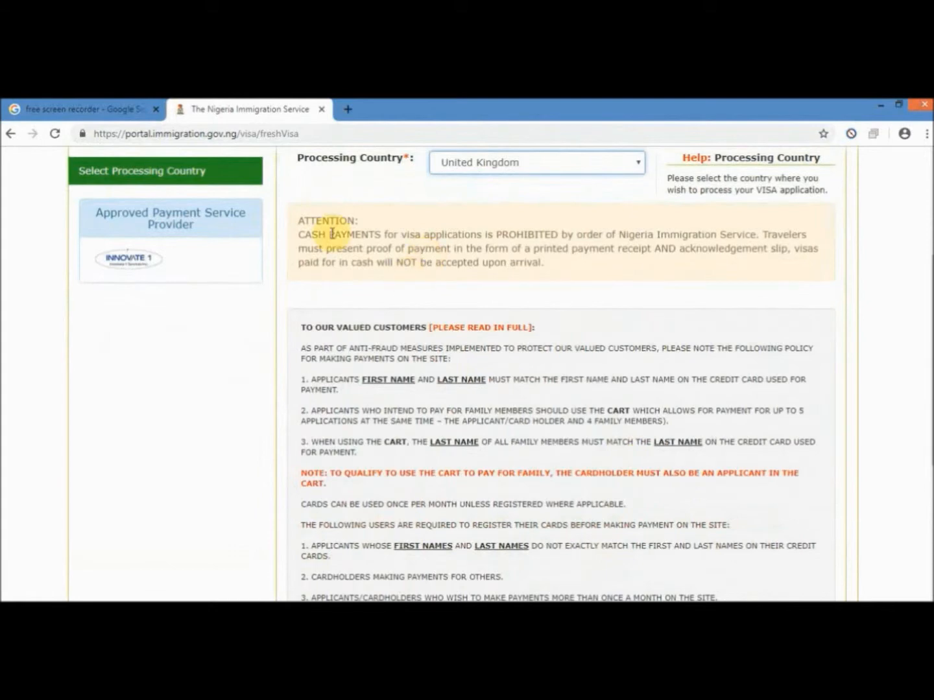
left_click_drag(298, 221, 548, 269)
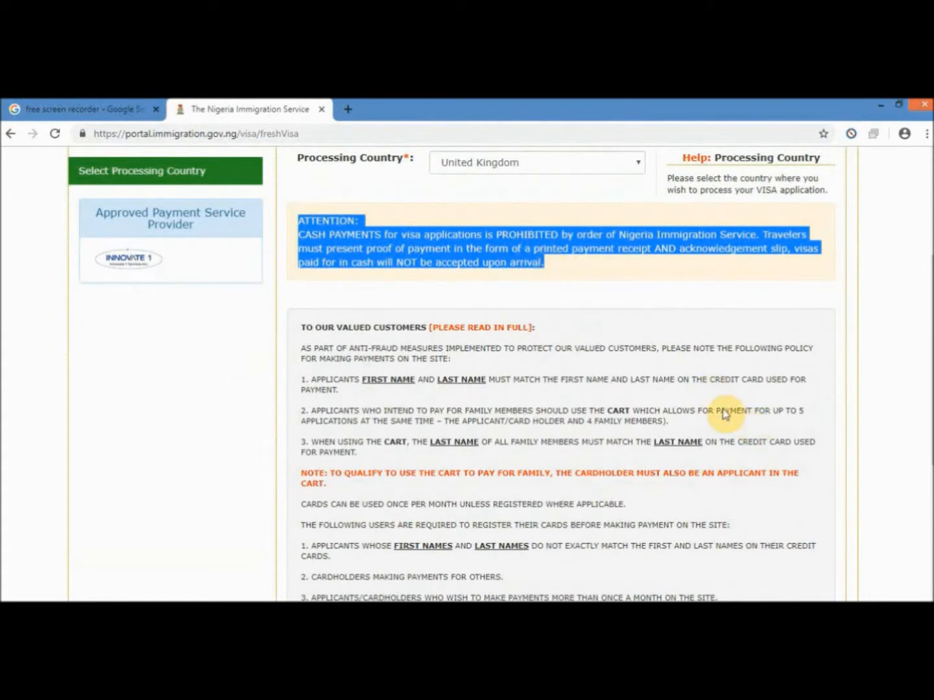
scroll(581, 362, "down", 1)
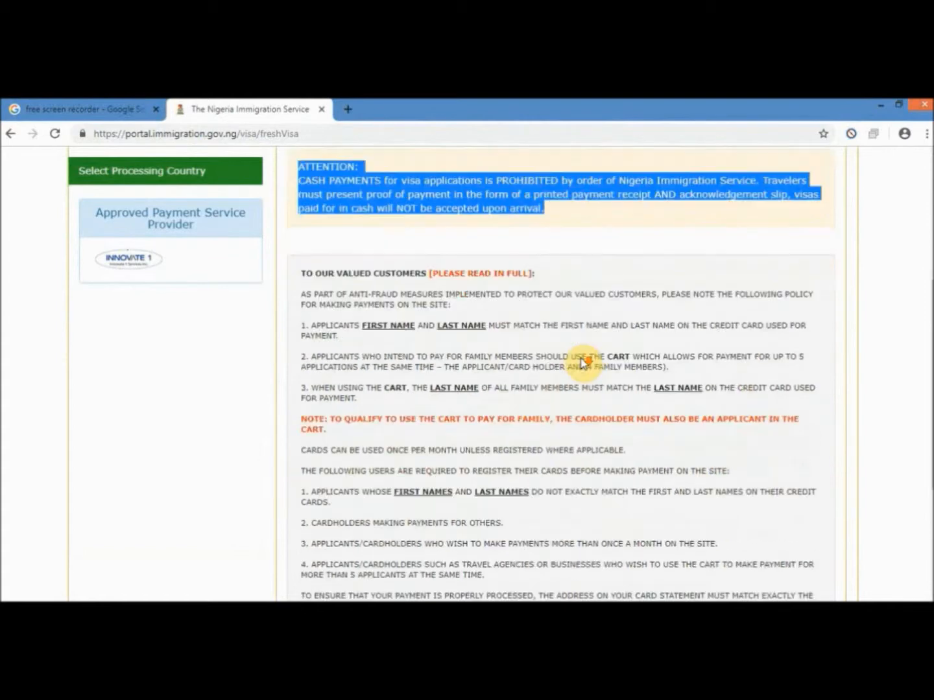
scroll(582, 361, "down", 1)
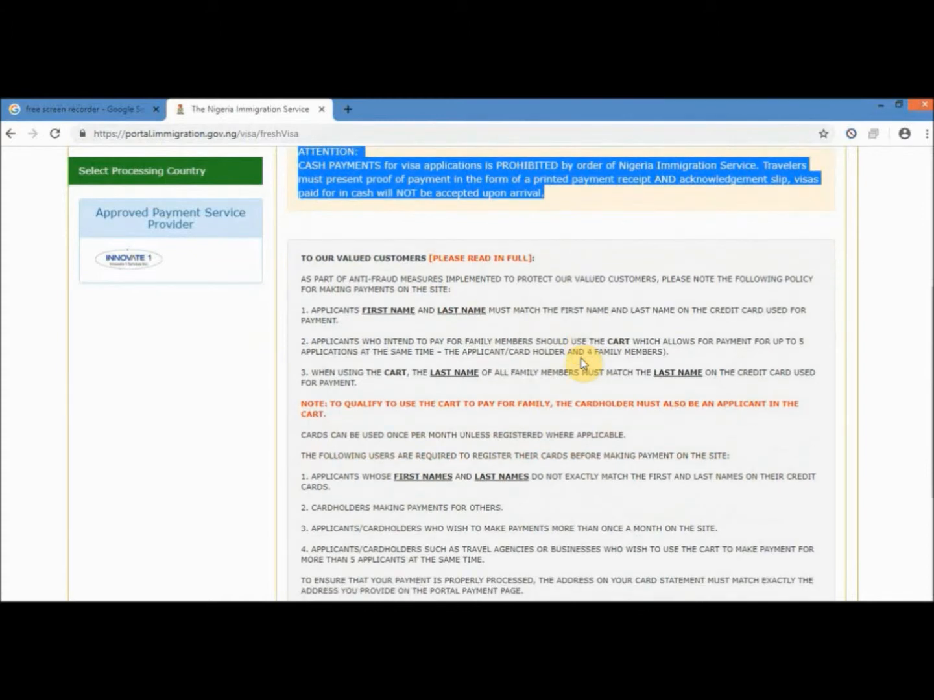
scroll(582, 362, "down", 1)
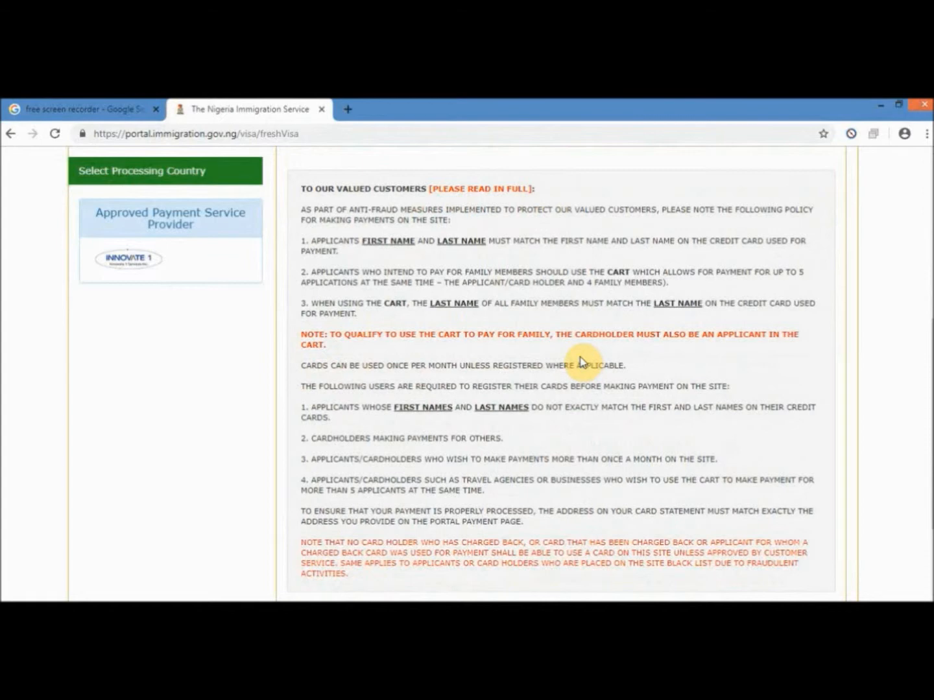
left_click(301, 187)
left_click_drag(302, 188, 573, 580)
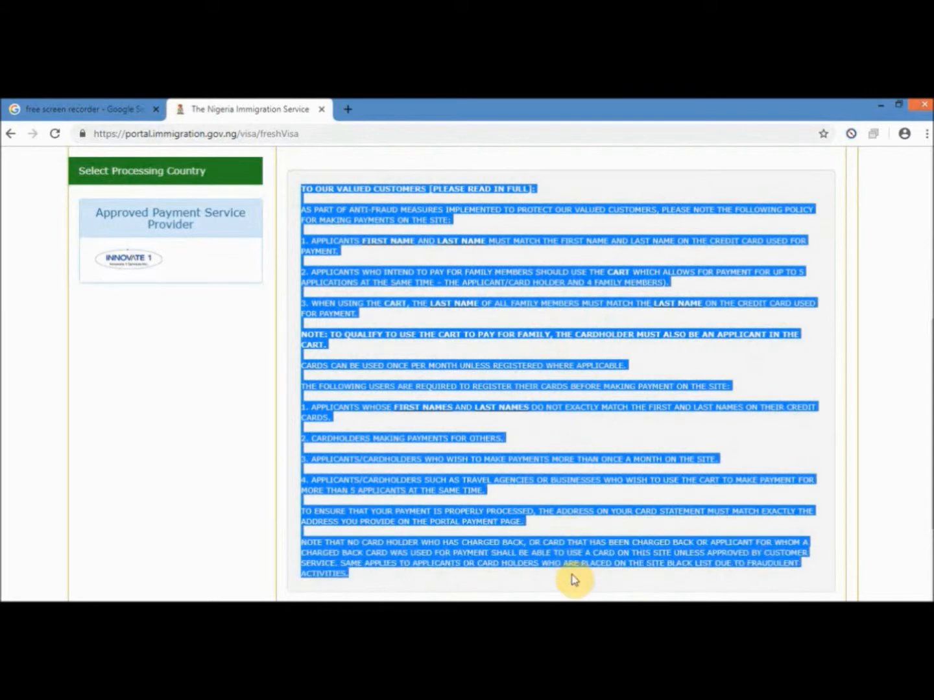
left_click(619, 457)
scroll(536, 380, "up", 2)
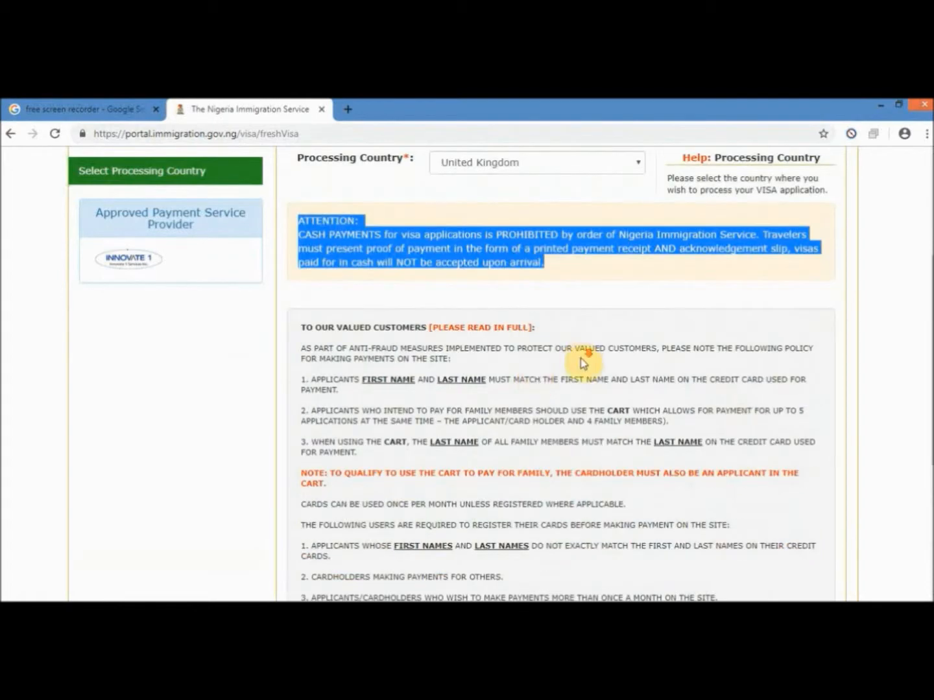
scroll(581, 358, "down", 1)
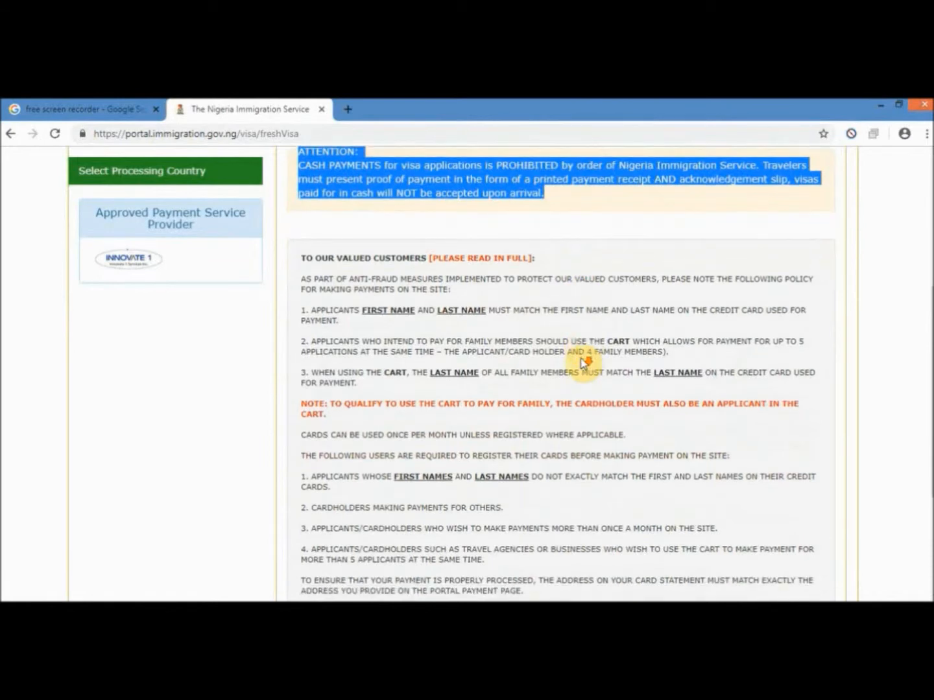
scroll(582, 364, "down", 1)
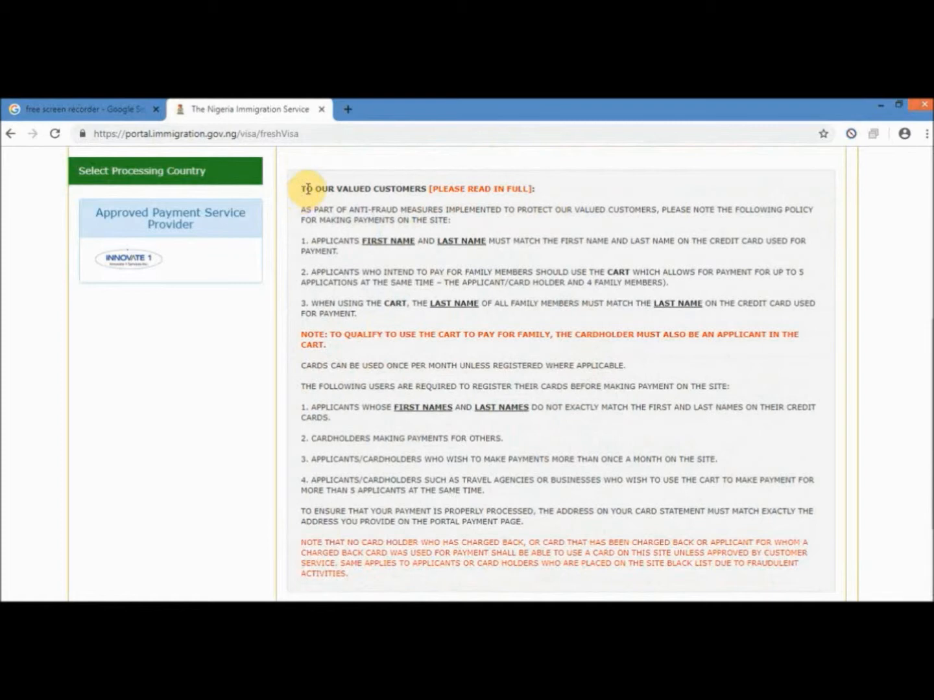
left_click_drag(302, 188, 571, 575)
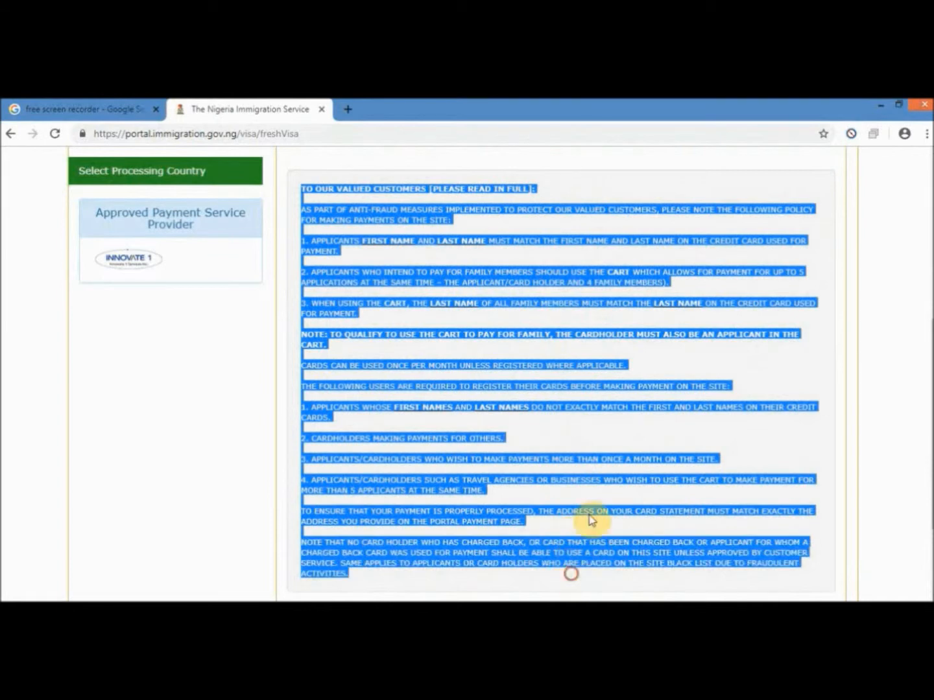
left_click(620, 457)
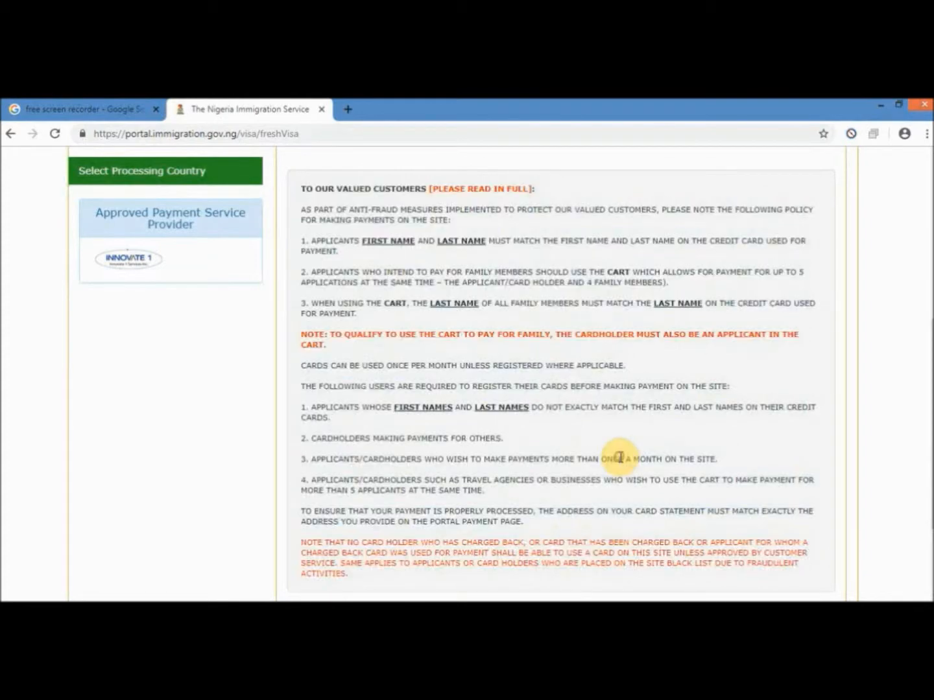
scroll(635, 446, "down", 3)
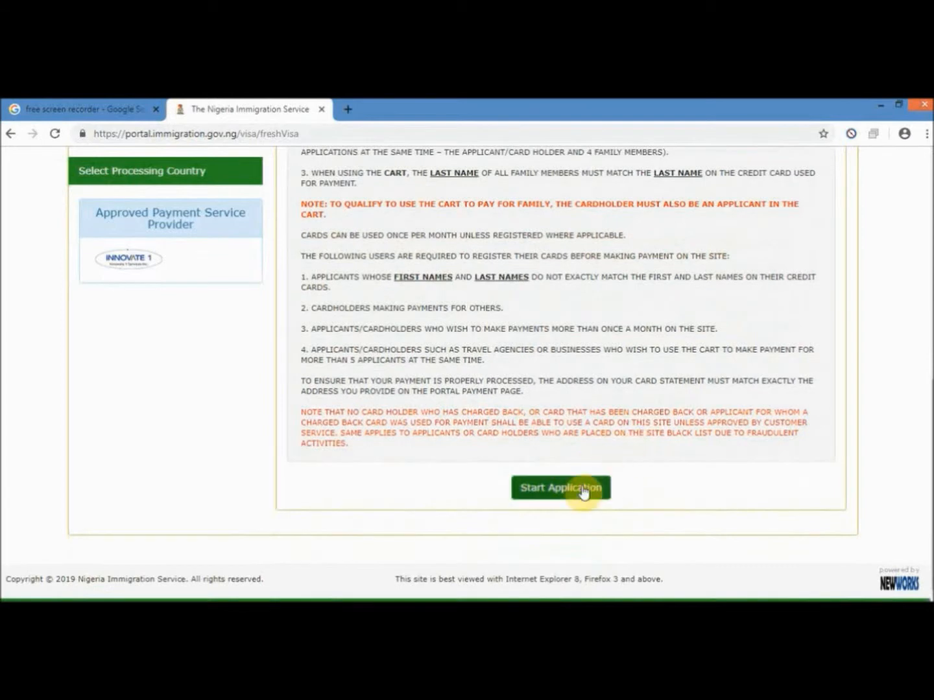
- Start the application, acknowledge the biometric enrolment notice and log in with Yahoo
left_click(584, 489)
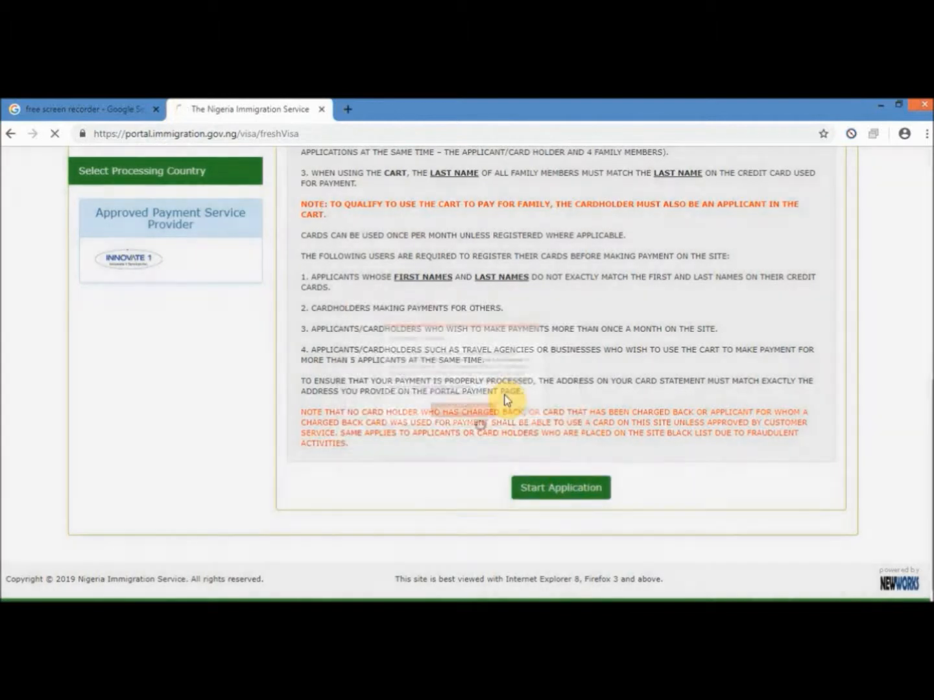
left_click(486, 430)
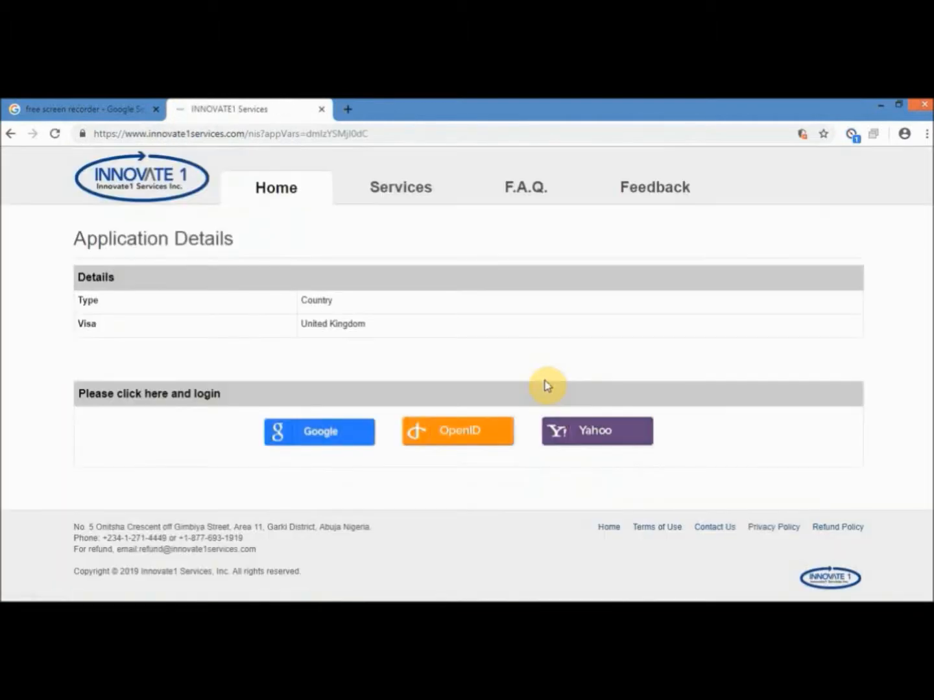
left_click(567, 439)
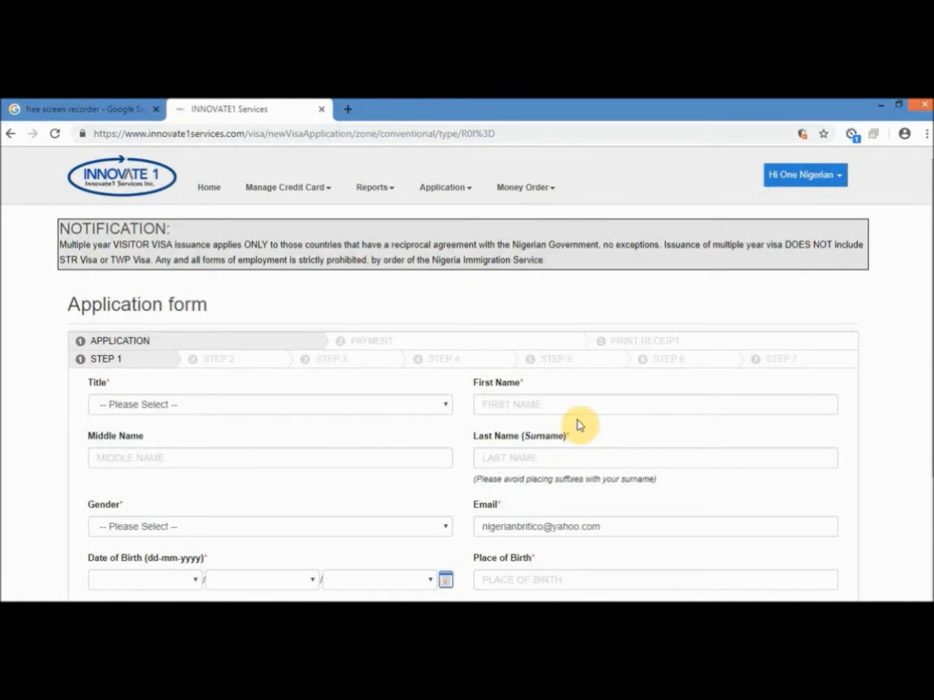
- Set the title to Mrs and enter the applicant's first, middle and surname
scroll(583, 416, "down", 2)
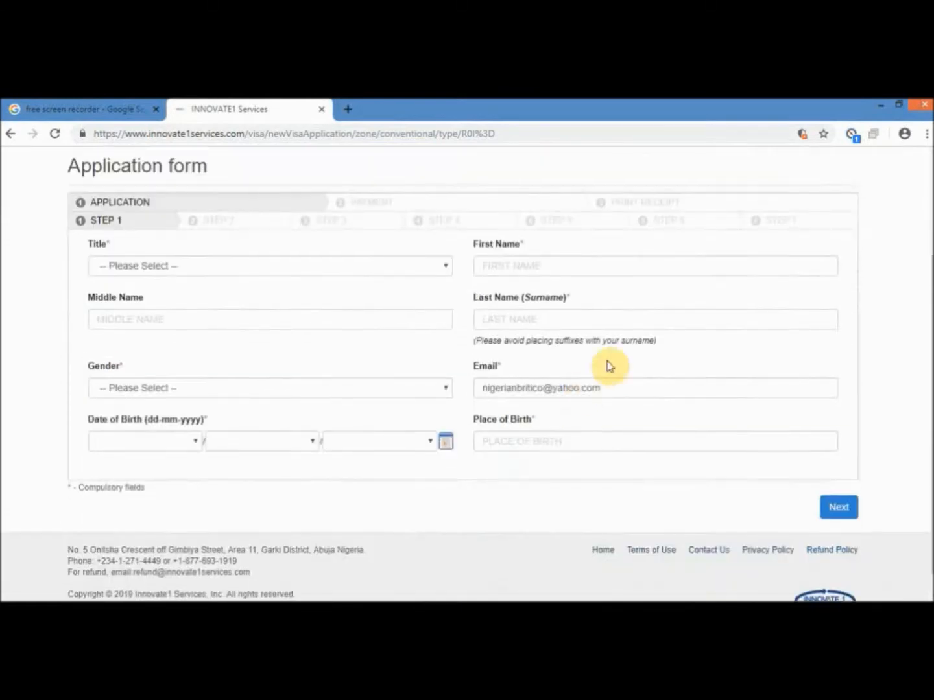
left_click(291, 265)
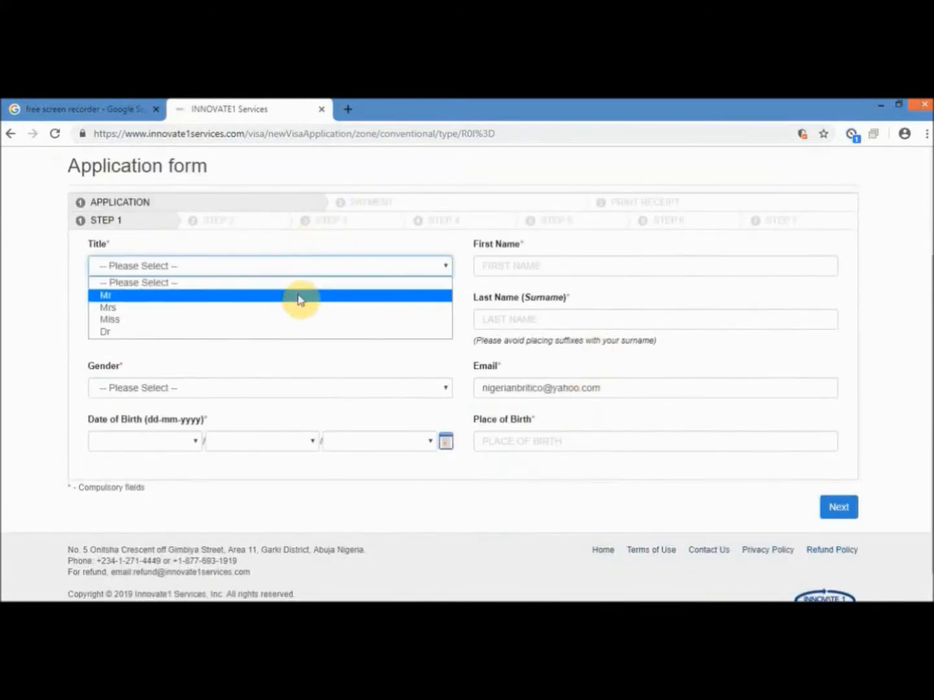
left_click(300, 306)
left_click(511, 266)
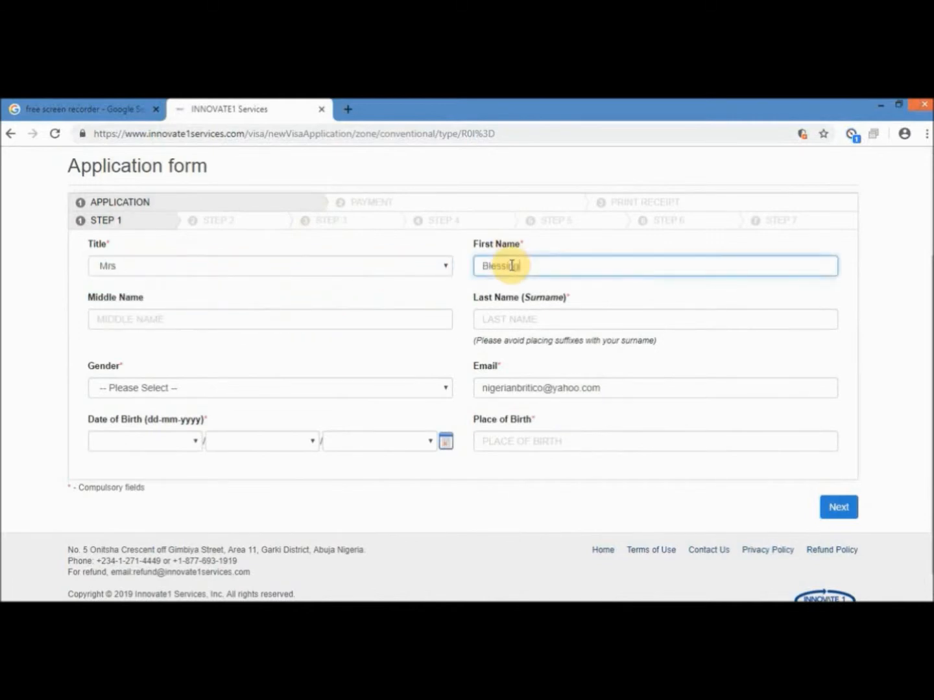
left_click(312, 317)
left_click(592, 319)
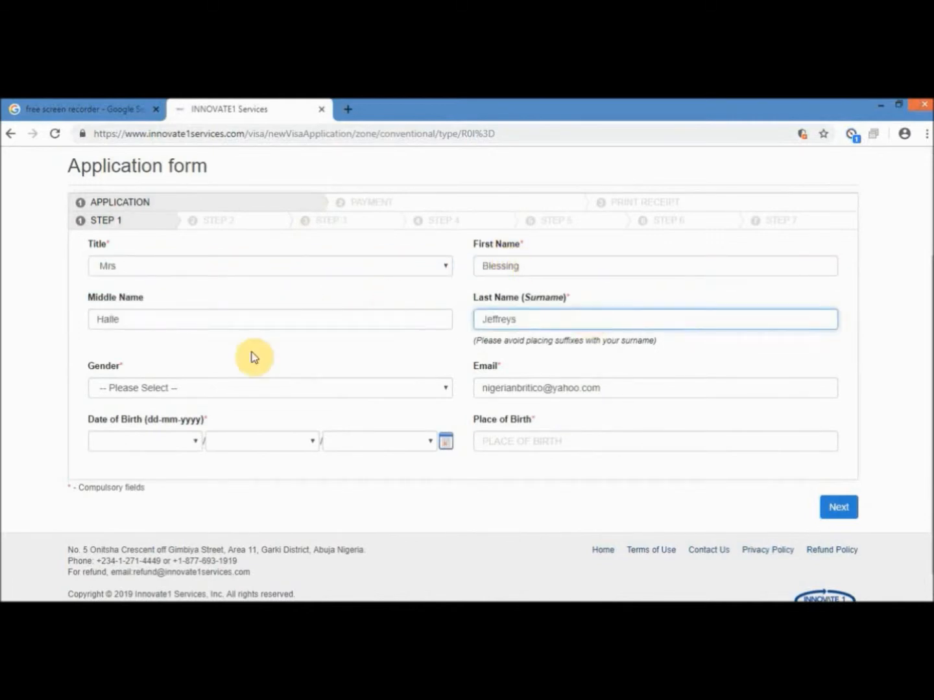
- Set the applicant's gender to Female
left_click(250, 388)
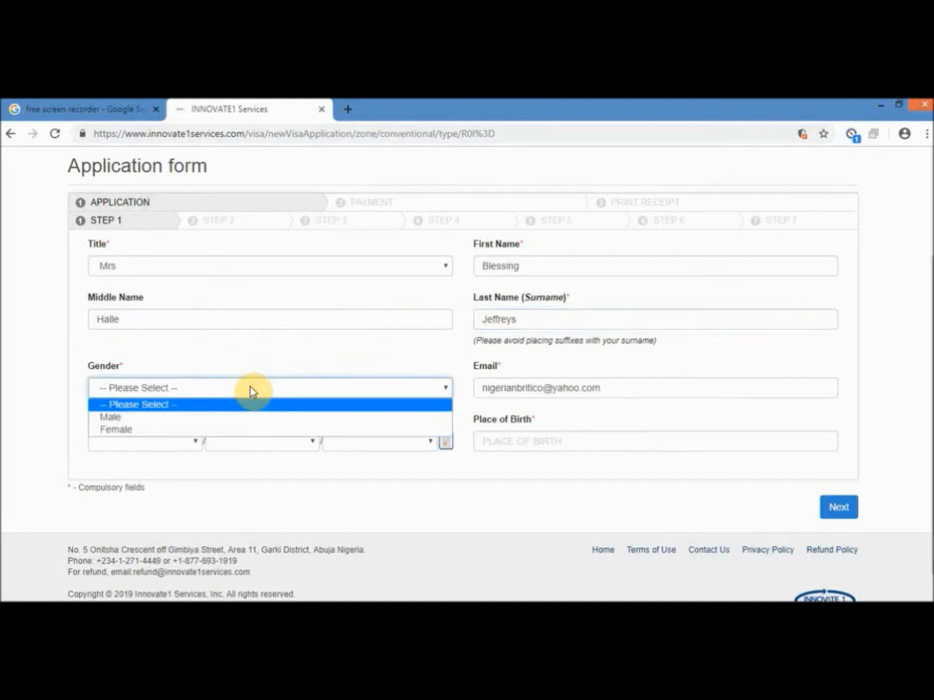
left_click(245, 429)
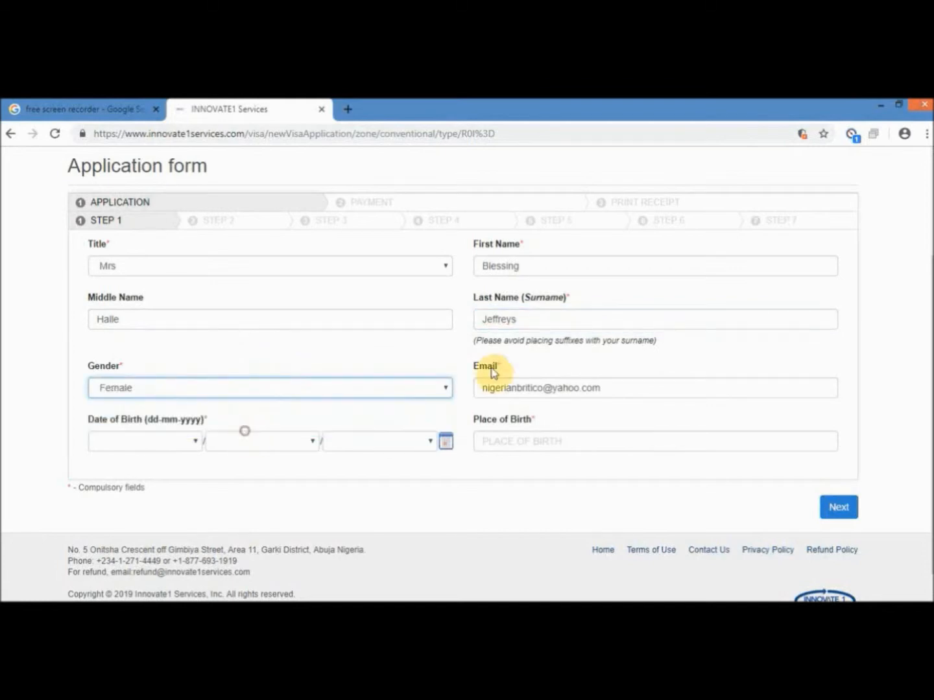
scroll(409, 412, "down", 1)
scroll(409, 411, "down", 1)
left_click(187, 426)
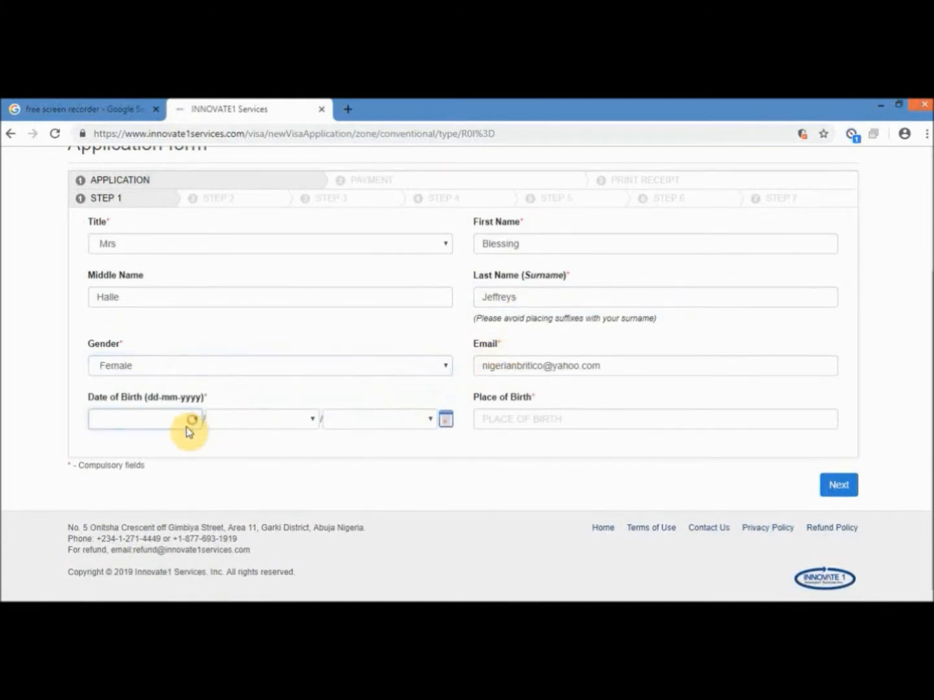
left_click(170, 367)
left_click(263, 425)
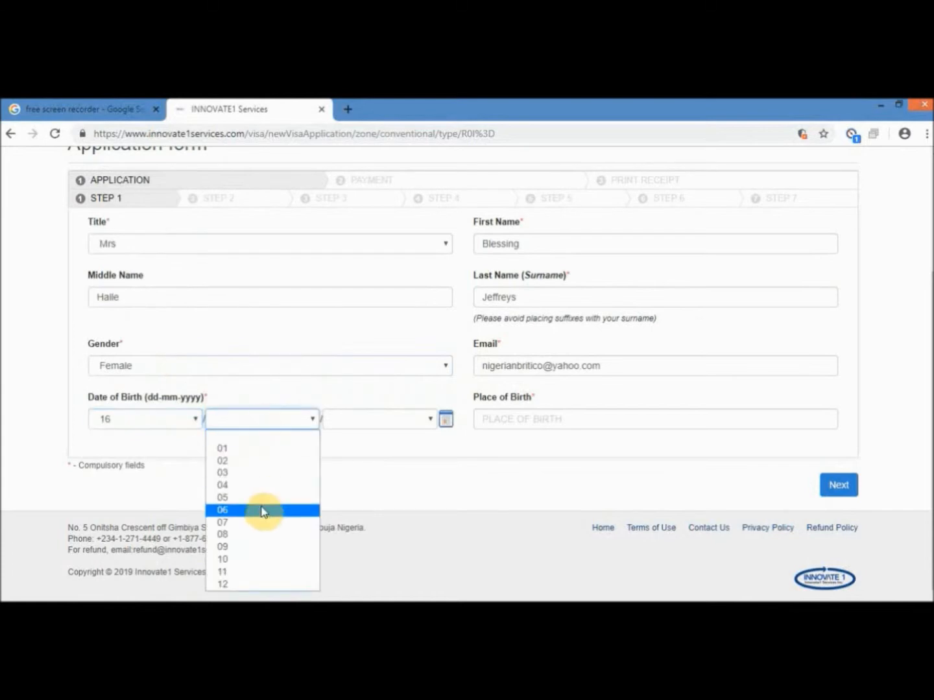
left_click(260, 509)
left_click(371, 426)
scroll(386, 393, "down", 12)
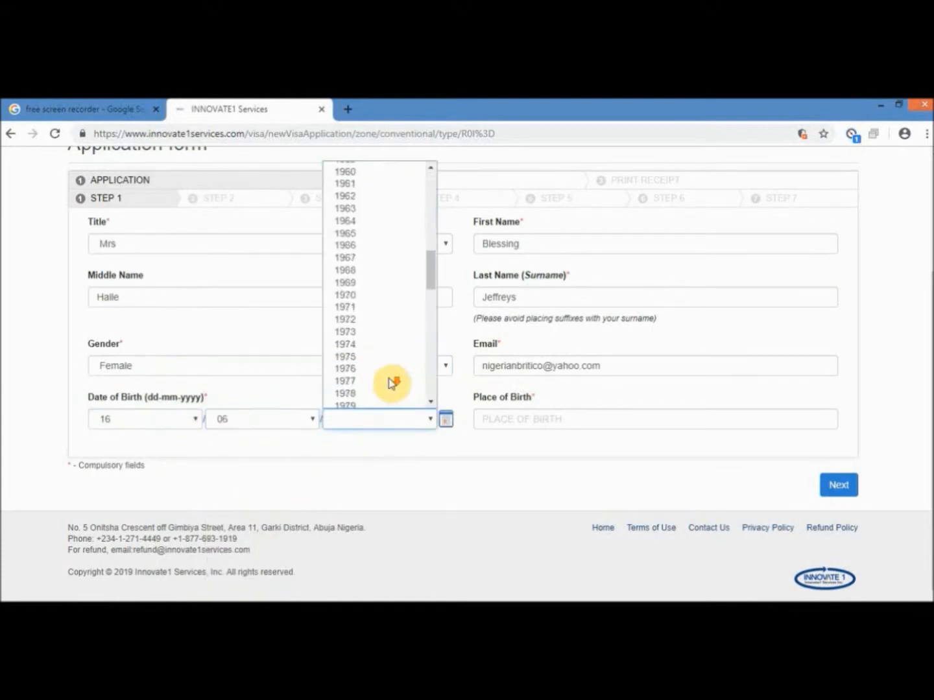
scroll(389, 382, "down", 4)
scroll(389, 382, "up", 6)
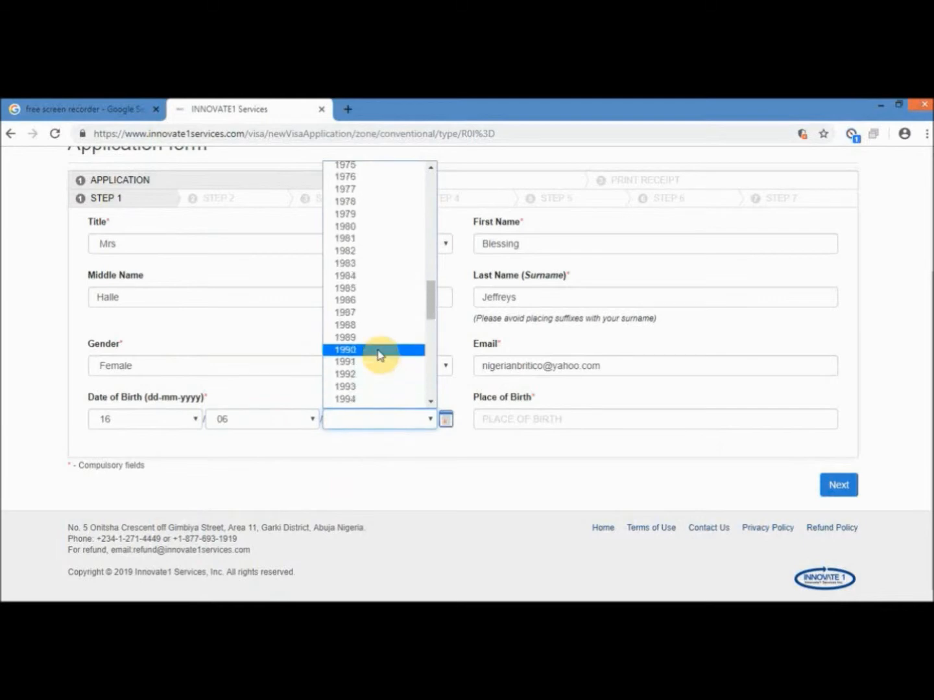
left_click(379, 351)
- Set place of birth to United Kingdom and submit step 1
left_click(505, 418)
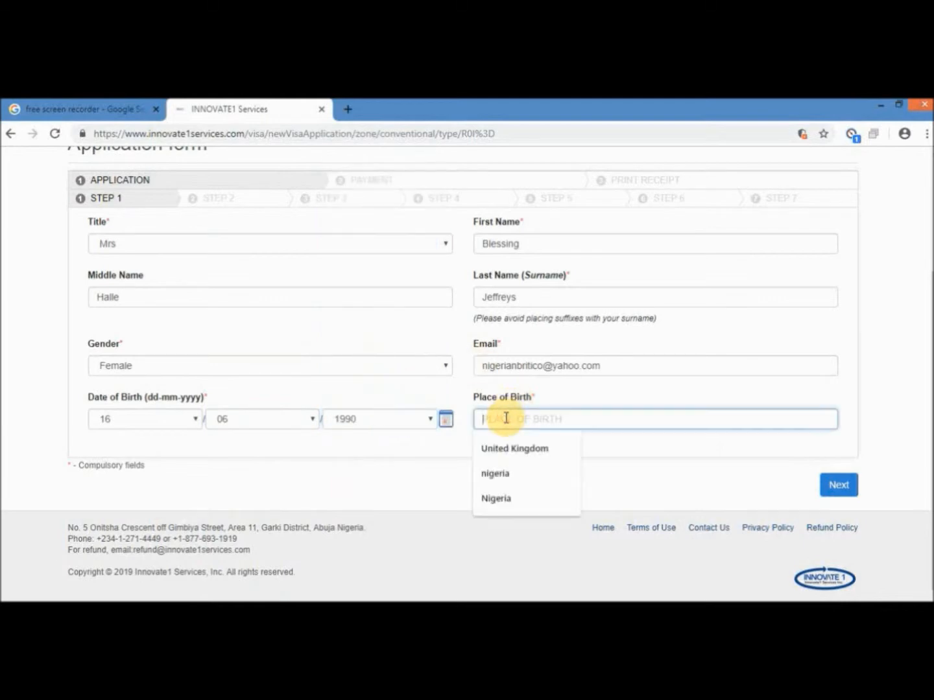
left_click(503, 448)
left_click(838, 485)
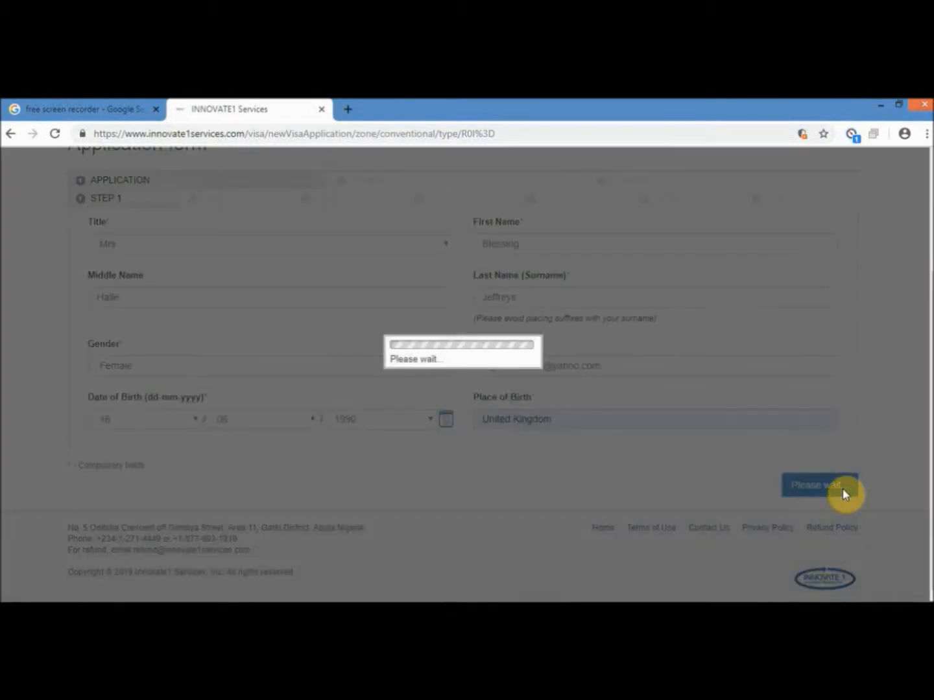
- Set the title to Mrs and marital status to Married
scroll(407, 359, "down", 3)
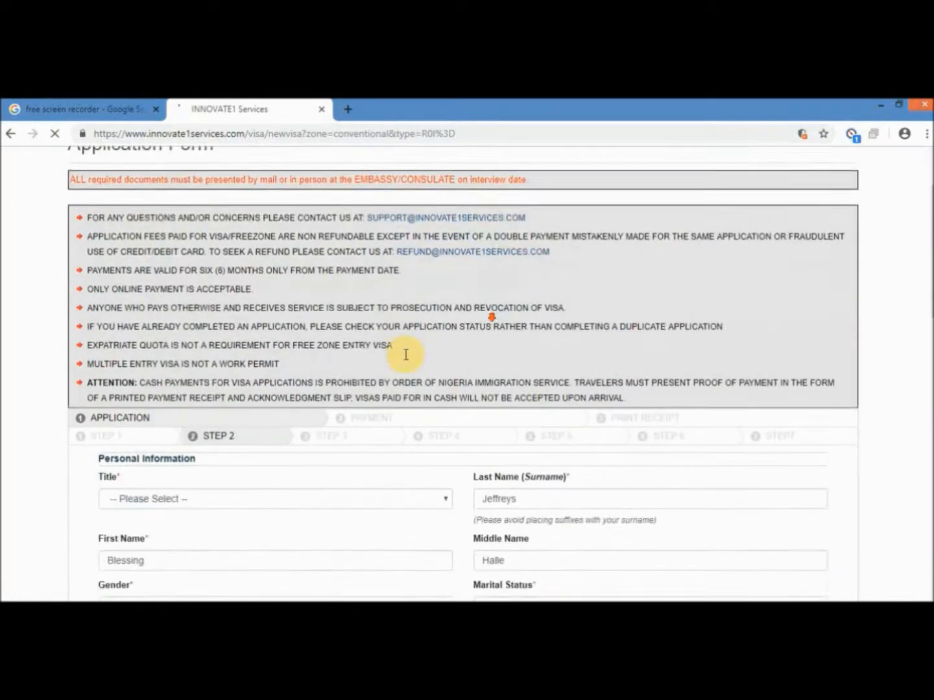
scroll(407, 360, "down", 3)
scroll(412, 312, "up", 1)
left_click(418, 251)
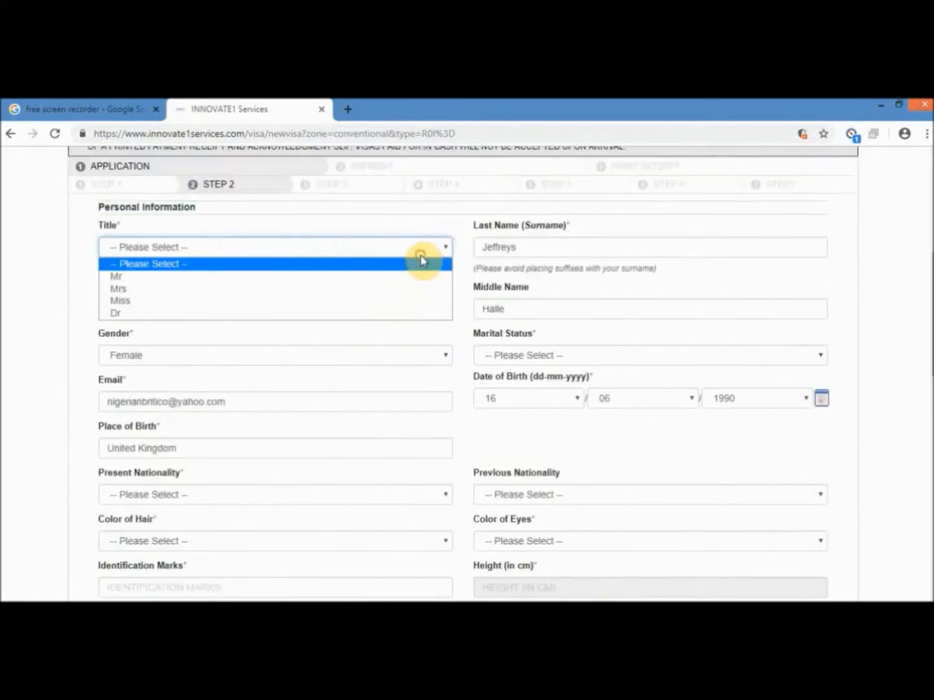
left_click(405, 289)
left_click(500, 356)
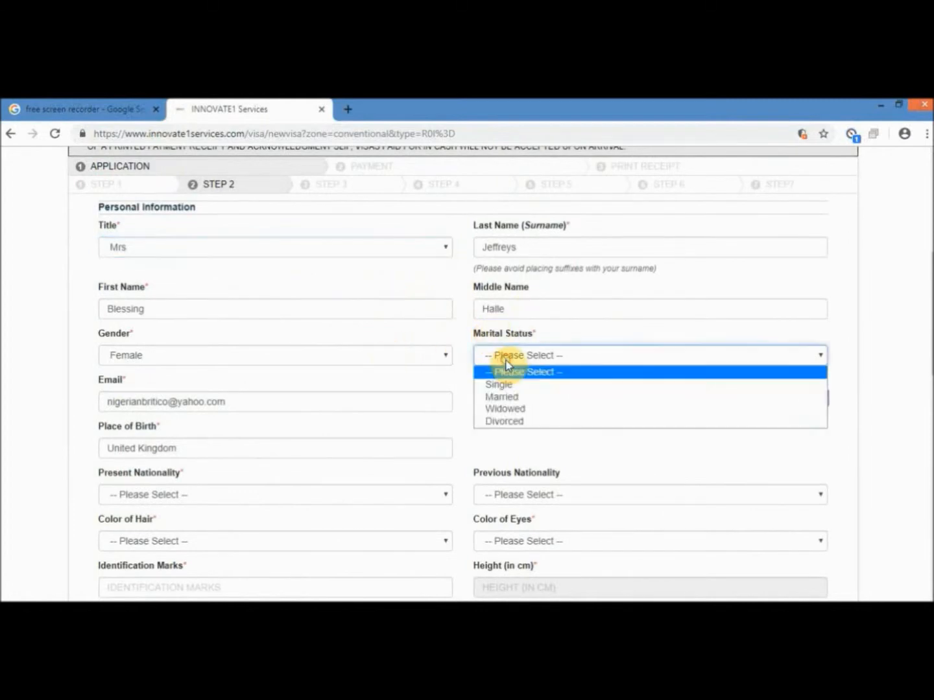
left_click(505, 397)
scroll(442, 382, "down", 1)
left_click(511, 289)
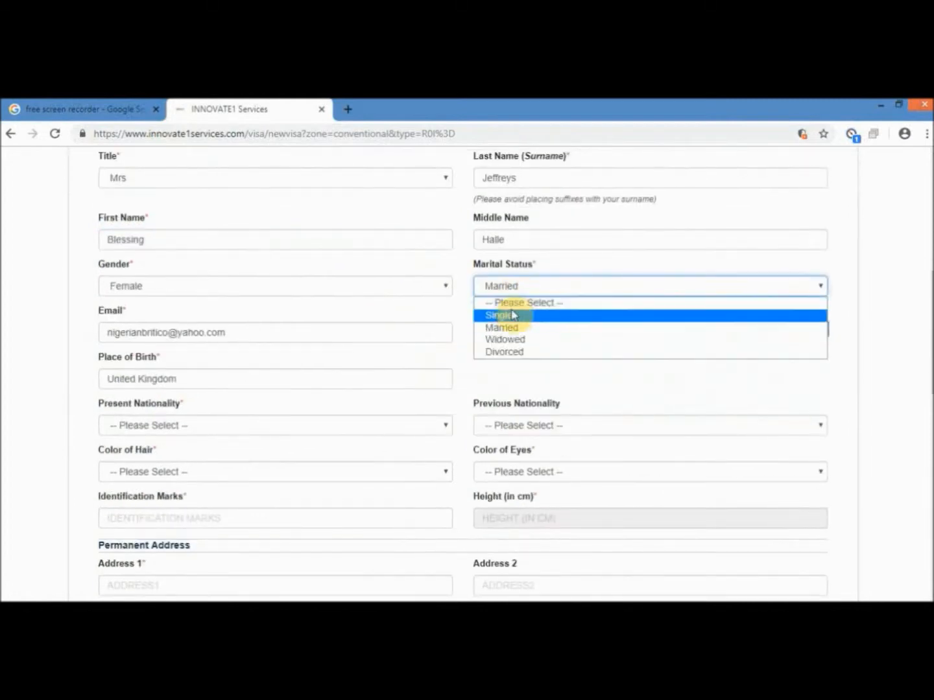
- Choose United Kingdom as present nationality, leaving previous nationality unset
scroll(458, 318, "down", 1)
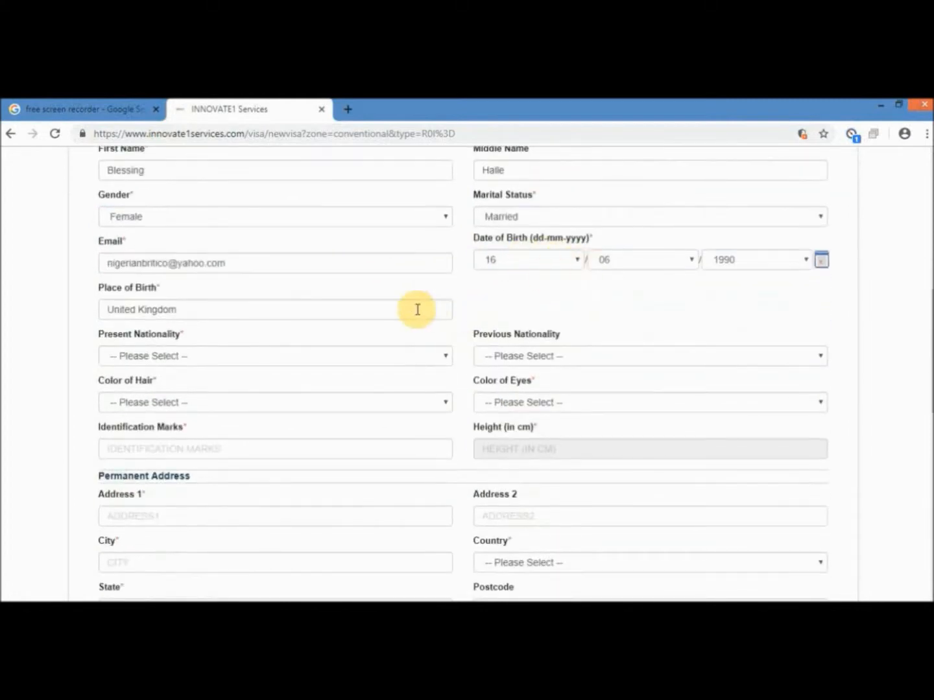
scroll(419, 301, "down", 1)
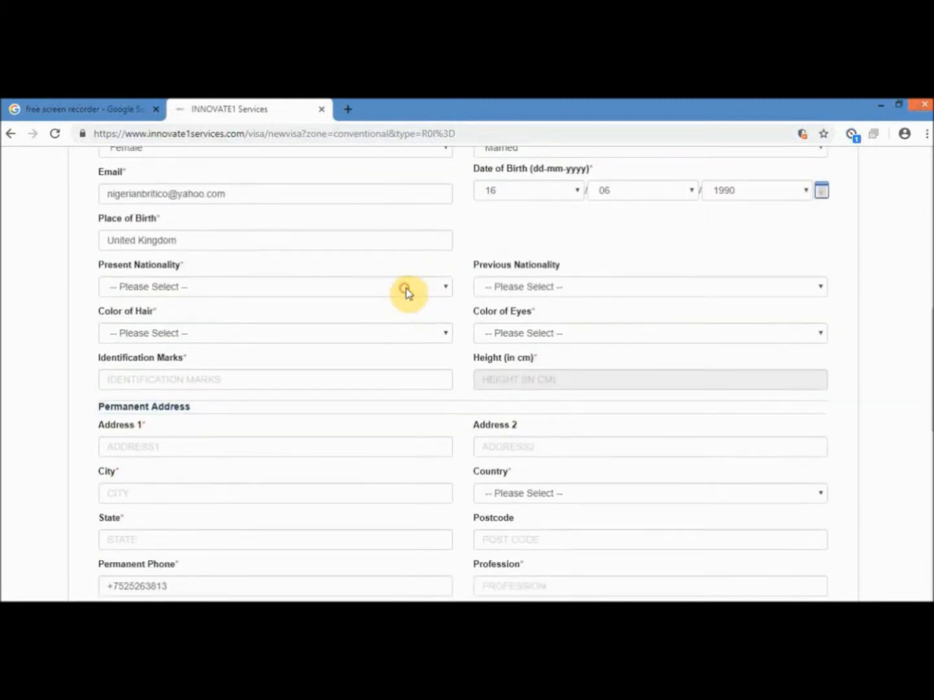
left_click(407, 289)
type("united")
scroll(335, 360, "down", 3)
left_click(337, 373)
left_click(516, 293)
left_click(515, 294)
scroll(435, 309, "down", 1)
- Set hair and eye colour to Brown and enter 'Tribal marks' as identification marks
left_click(427, 267)
left_click(400, 307)
left_click(527, 265)
left_click(516, 295)
left_click(382, 315)
type("Tribal marks")
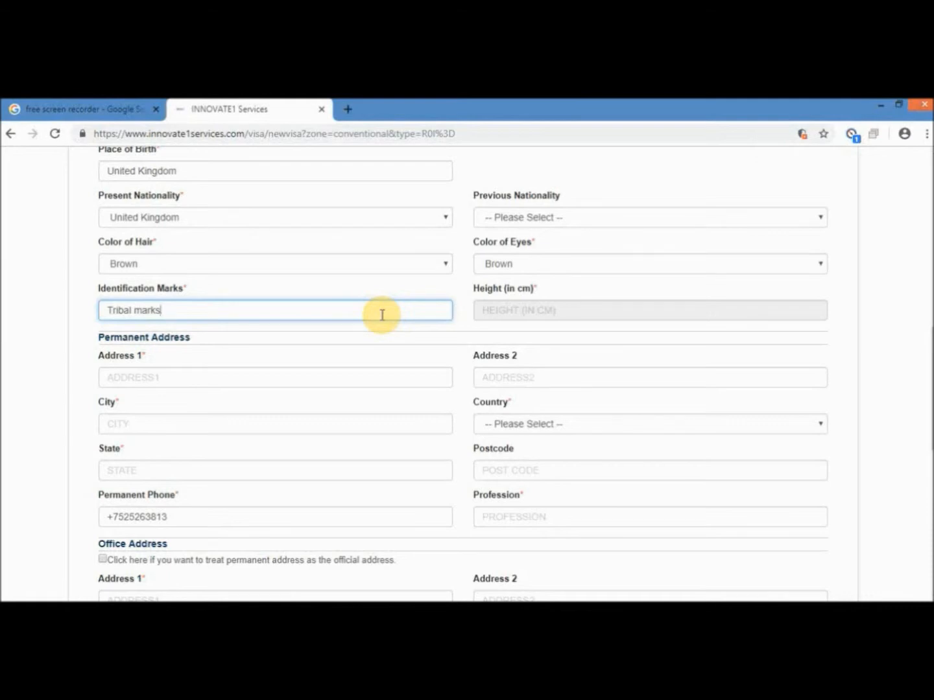
left_click(499, 312)
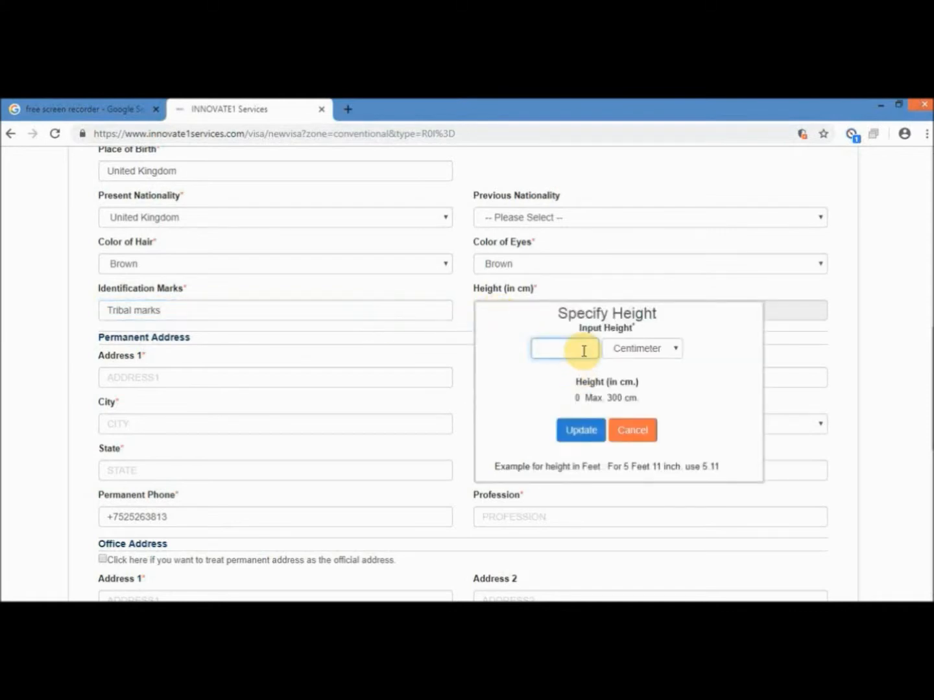
- Set height to 167 cm and fill in the address's state and postcode
type("167")
left_click(581, 431)
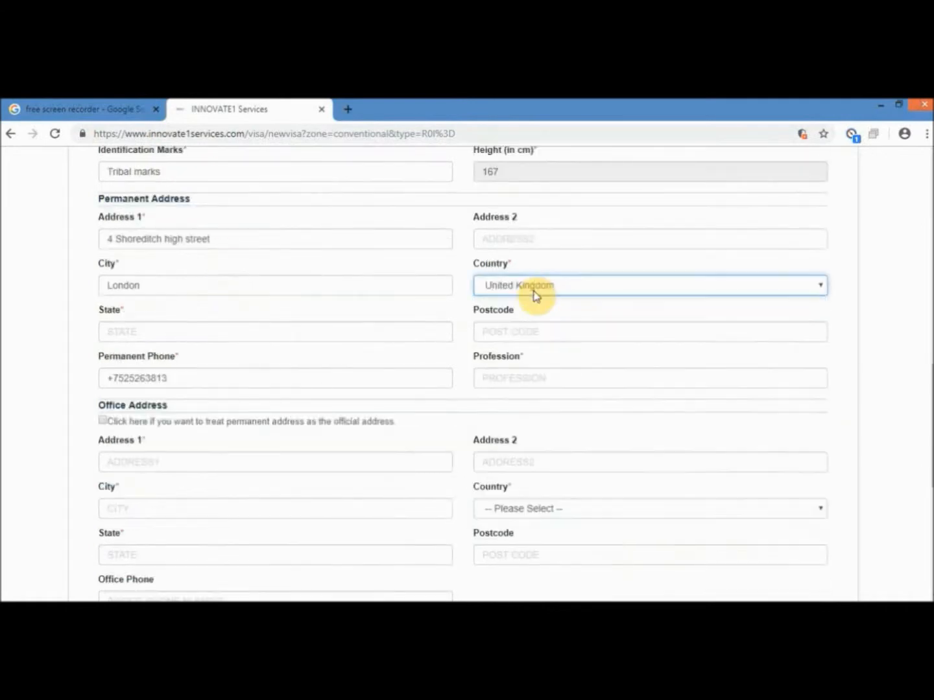
left_click(311, 330)
type("Greater London")
key("Tab")
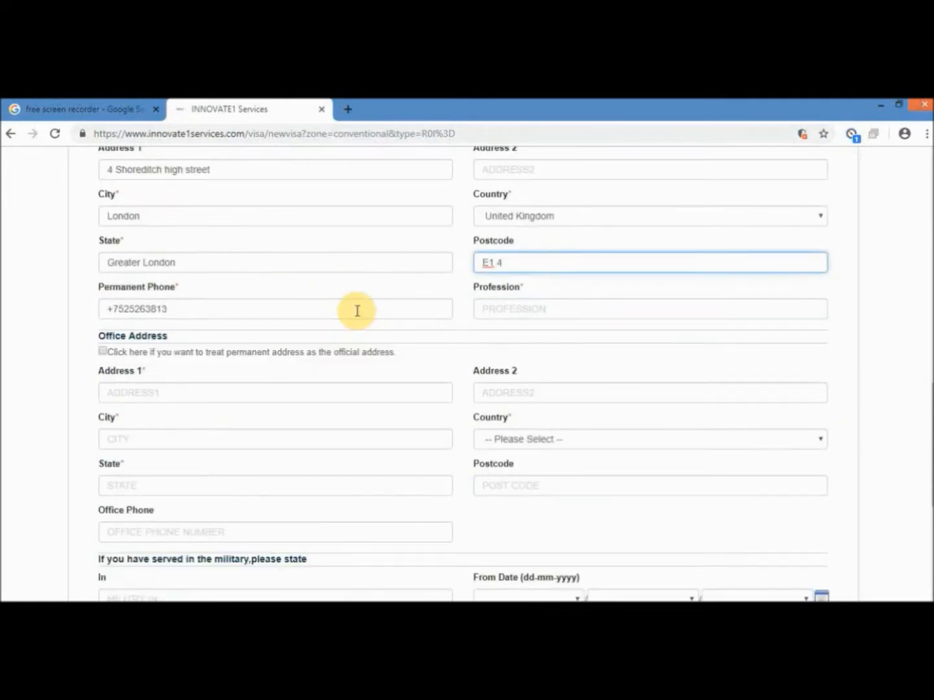
type("HB")
- Enter Teacher as profession and copy the permanent address as the office address
left_click(499, 310)
type("Teacher")
scroll(408, 339, "down", 2)
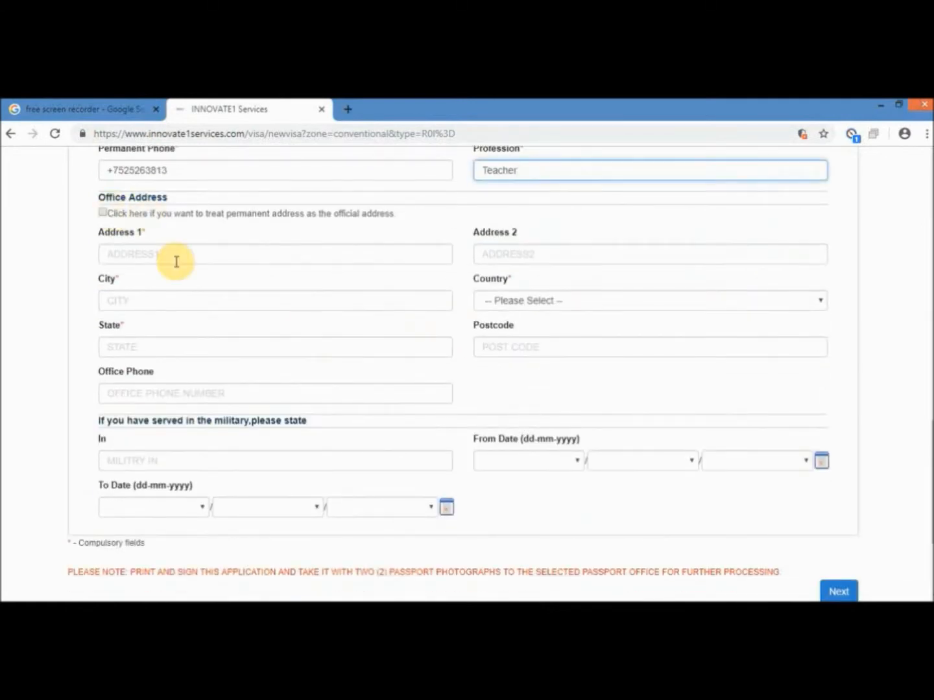
left_click(105, 214)
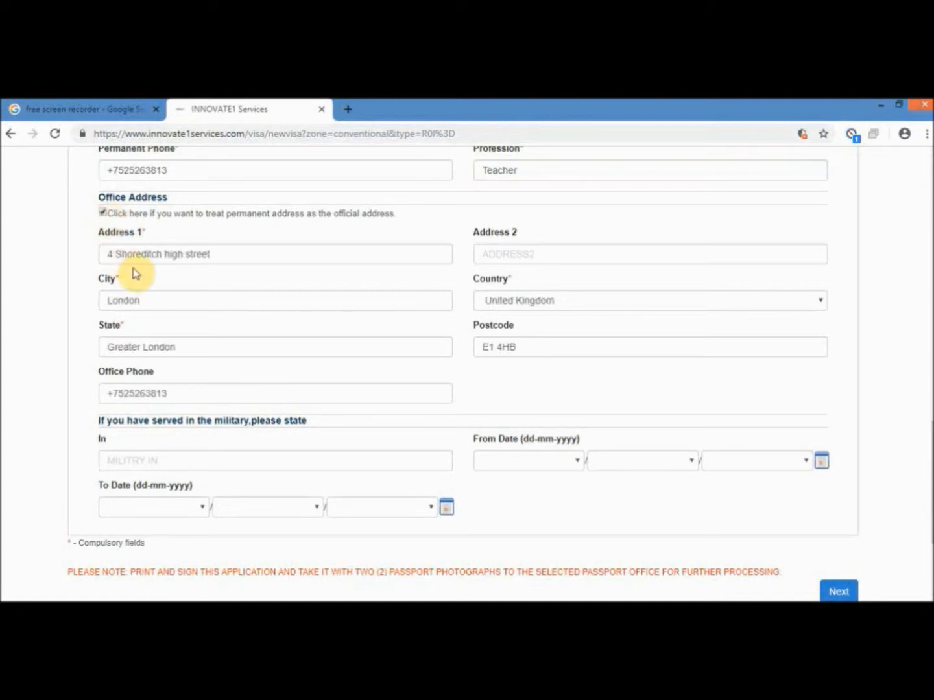
scroll(135, 274, "down", 2)
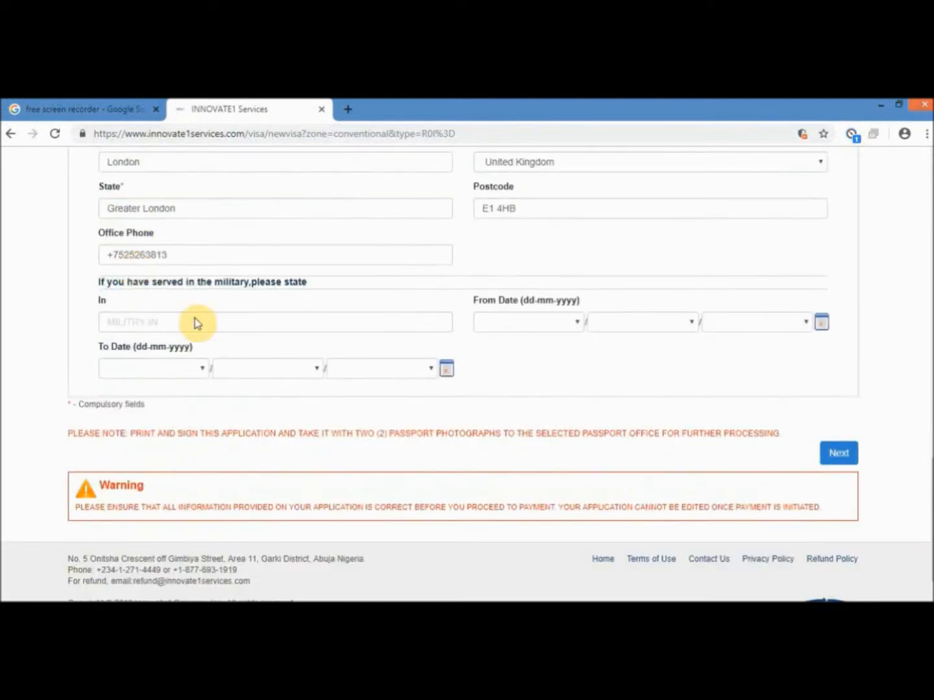
- Review the rest of step 2 and submit it to reach the passport information step
left_click(194, 322)
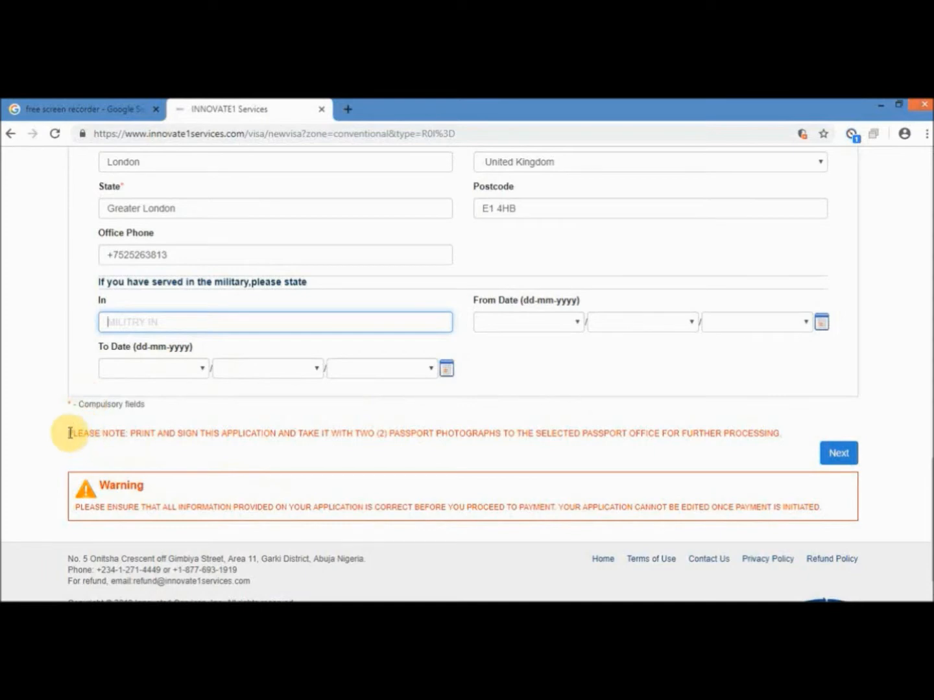
left_click_drag(68, 433, 760, 430)
left_click(610, 477)
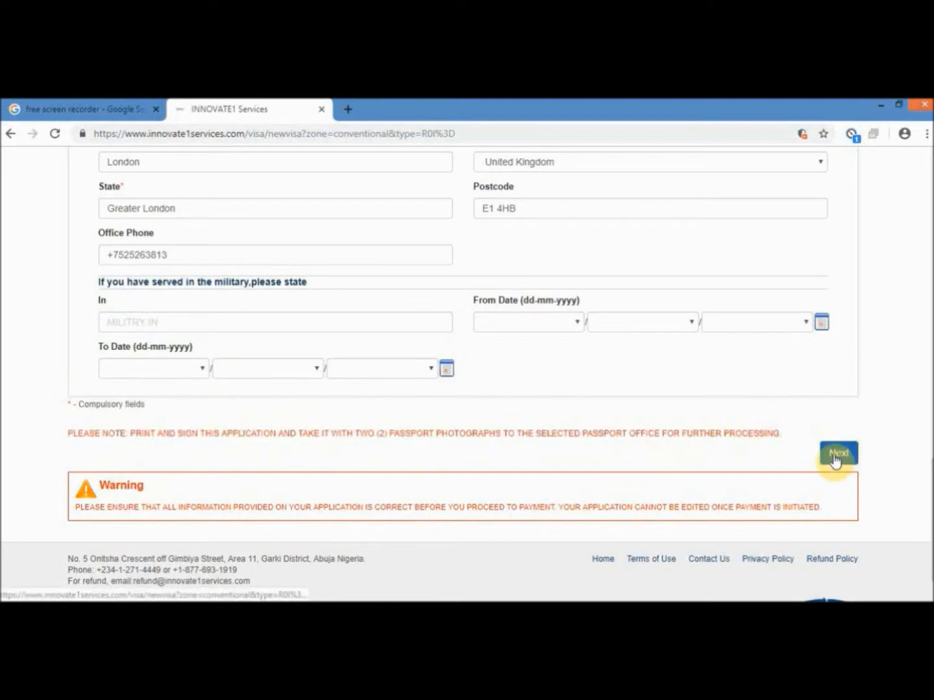
scroll(514, 428, "down", 1)
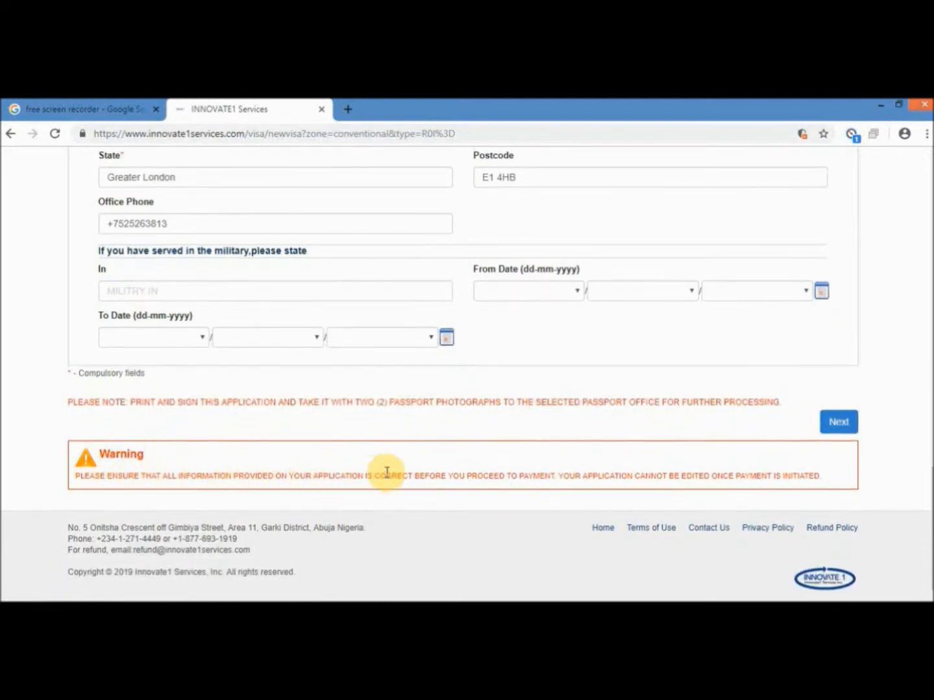
left_click(839, 424)
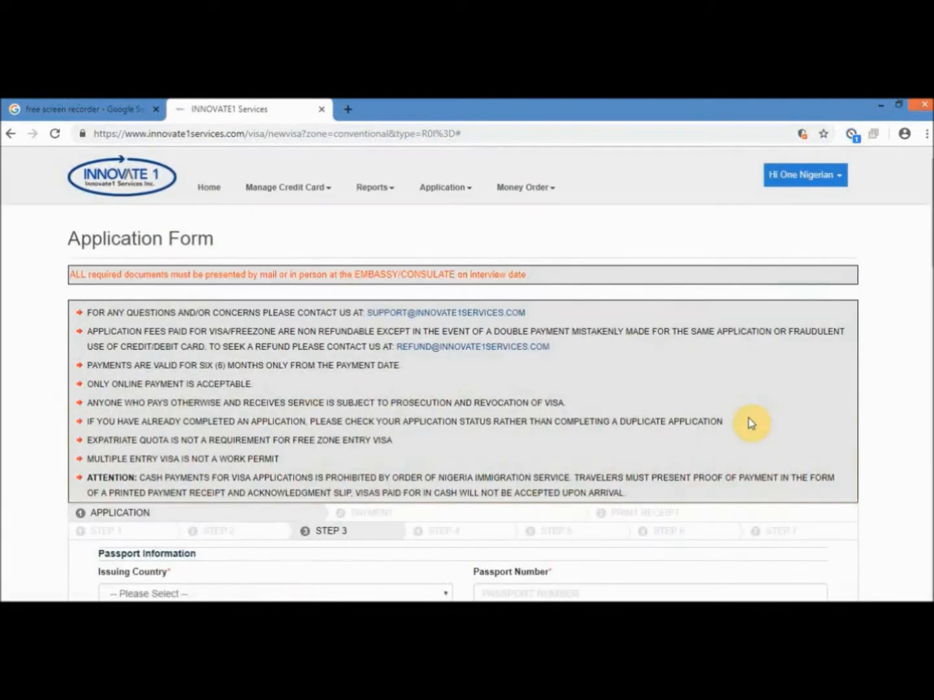
- Set the passport issuing country to United Kingdom and enter the passport number
scroll(359, 408, "down", 5)
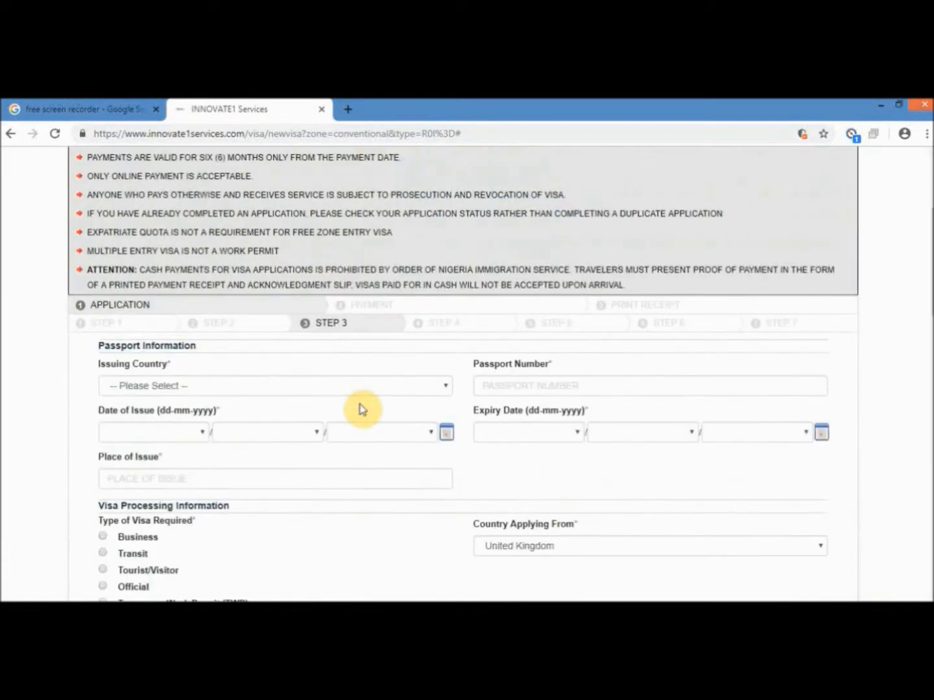
left_click_drag(196, 207, 97, 210)
left_click(316, 249)
key("u")
scroll(235, 323, "down", 4)
left_click(240, 366)
left_click(563, 253)
- Set the passport issue date to 05 / 04 / 2017
left_click(144, 295)
left_click(144, 372)
left_click(265, 294)
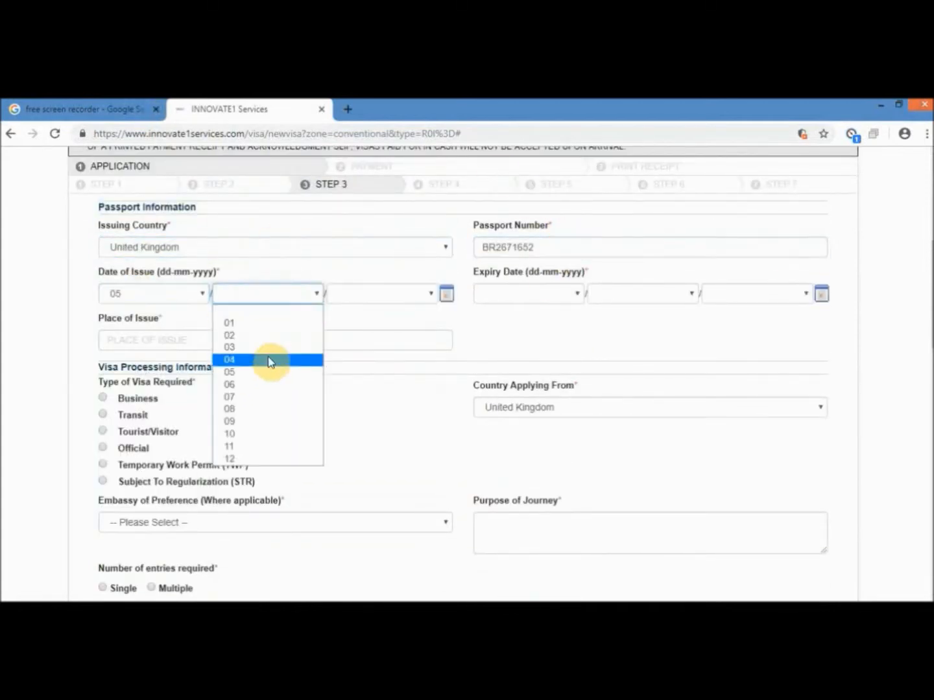
left_click(268, 361)
left_click(382, 294)
scroll(382, 388, "down", 7)
scroll(379, 416, "down", 12)
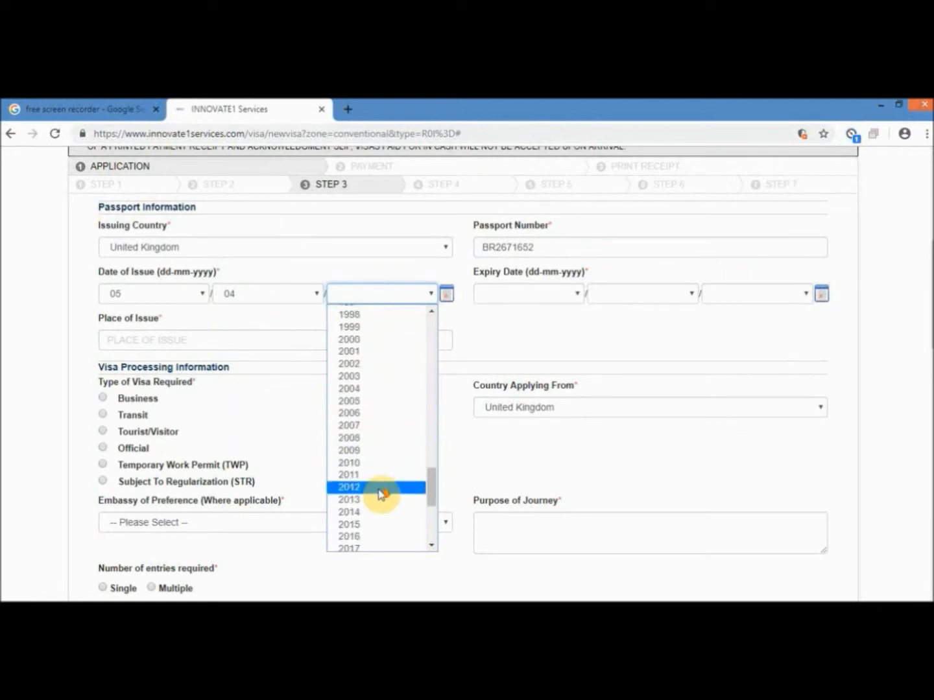
left_click(370, 423)
- Set the passport expiry date to 08 / 05 / 2022
left_click(543, 294)
left_click(491, 408)
left_click(643, 294)
left_click(604, 372)
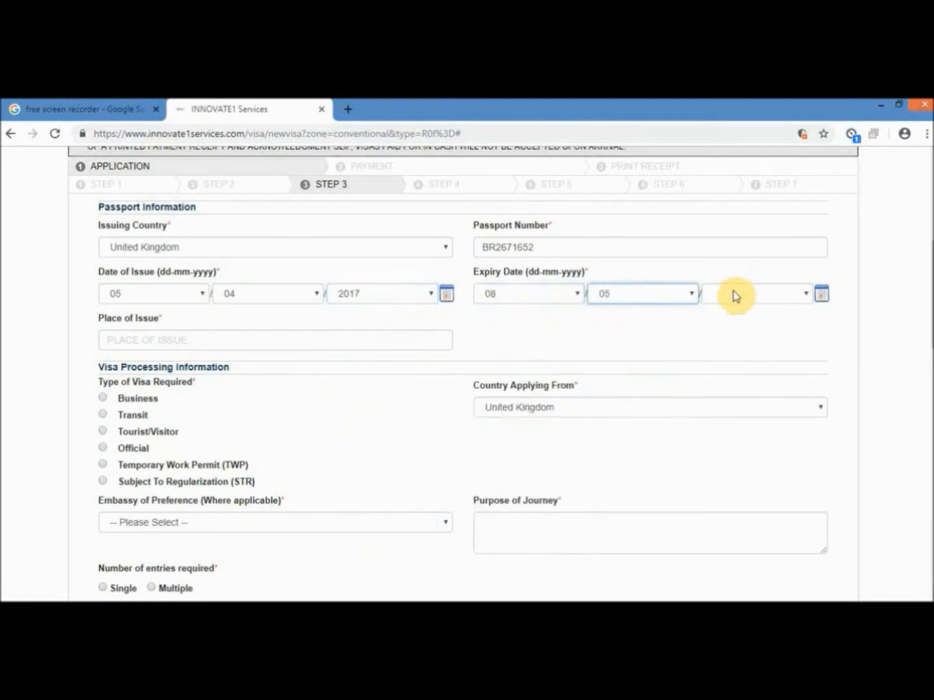
scroll(733, 294, "down", 2)
left_click(755, 155)
scroll(765, 260, "down", 19)
left_click(759, 334)
- Set place of issue London, visa type Tourist/Visitor and London as embassy of preference
left_click(371, 202)
type("London")
left_click(103, 293)
key("Tab")
scroll(419, 316, "down", 1)
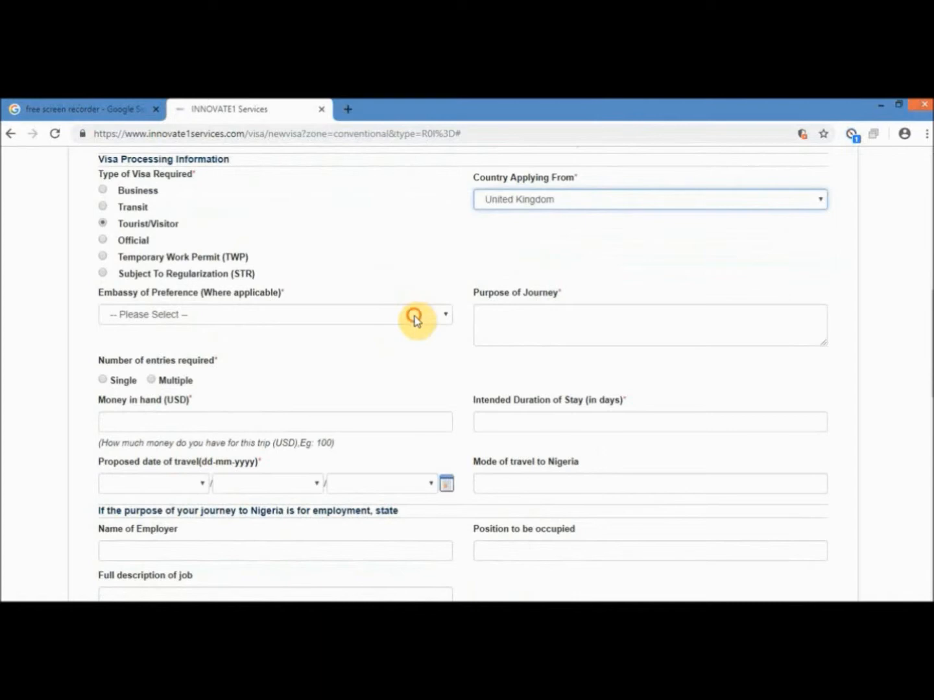
left_click(404, 321)
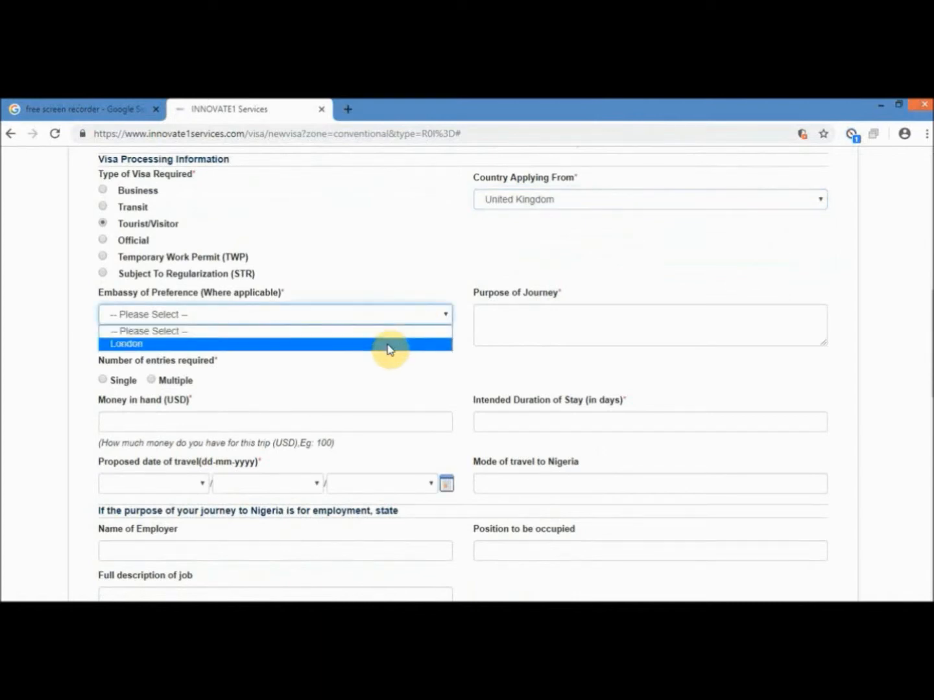
left_click(387, 345)
left_click(531, 327)
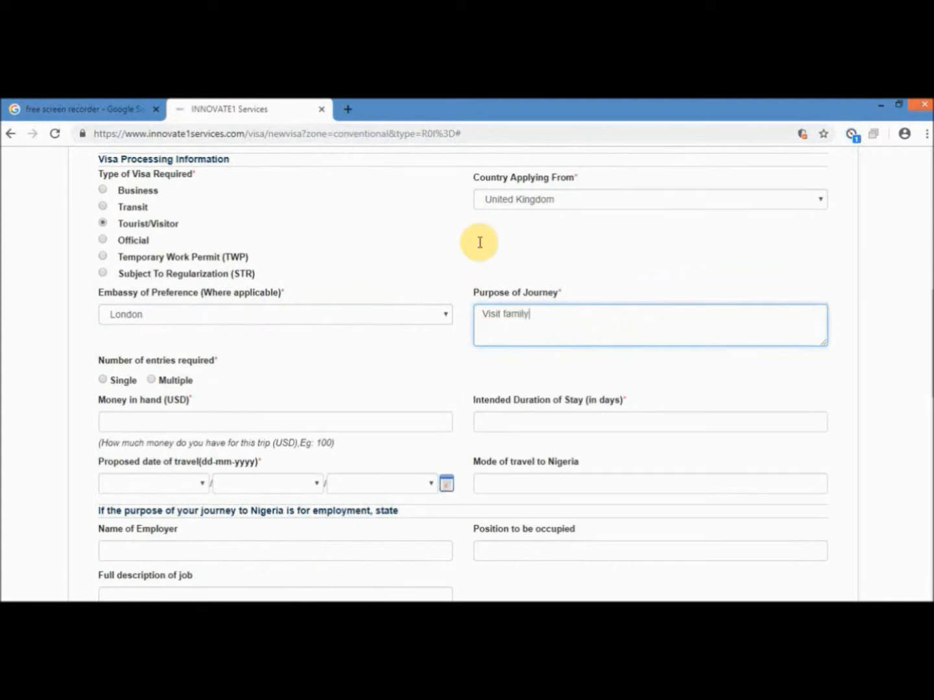
- Request 2 multiple entries with 1500 USD money in hand and a 7-day stay
scroll(424, 259, "down", 1)
scroll(162, 291, "down", 1)
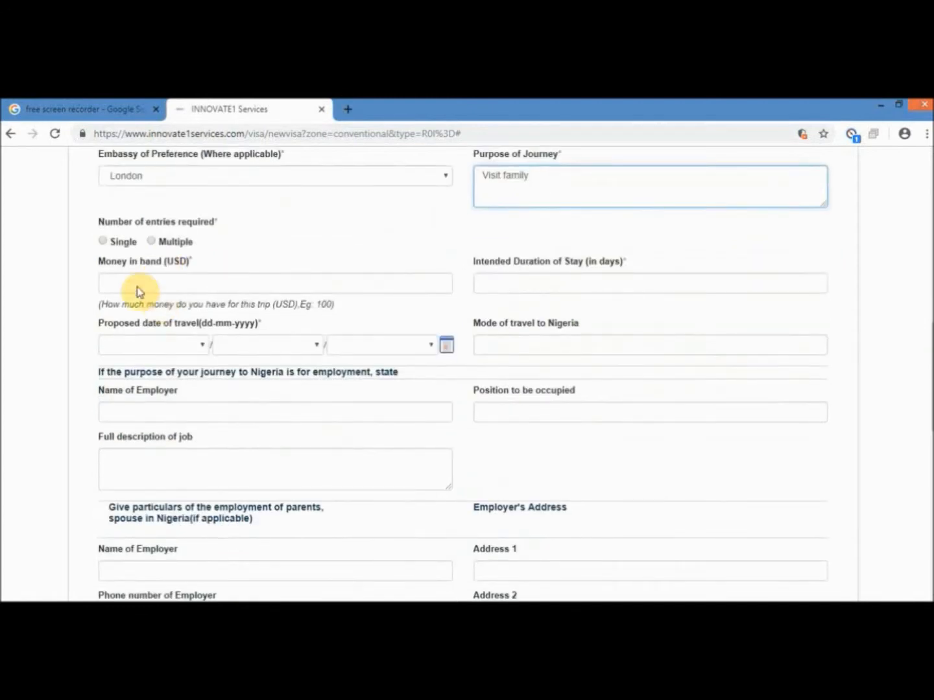
left_click(104, 243)
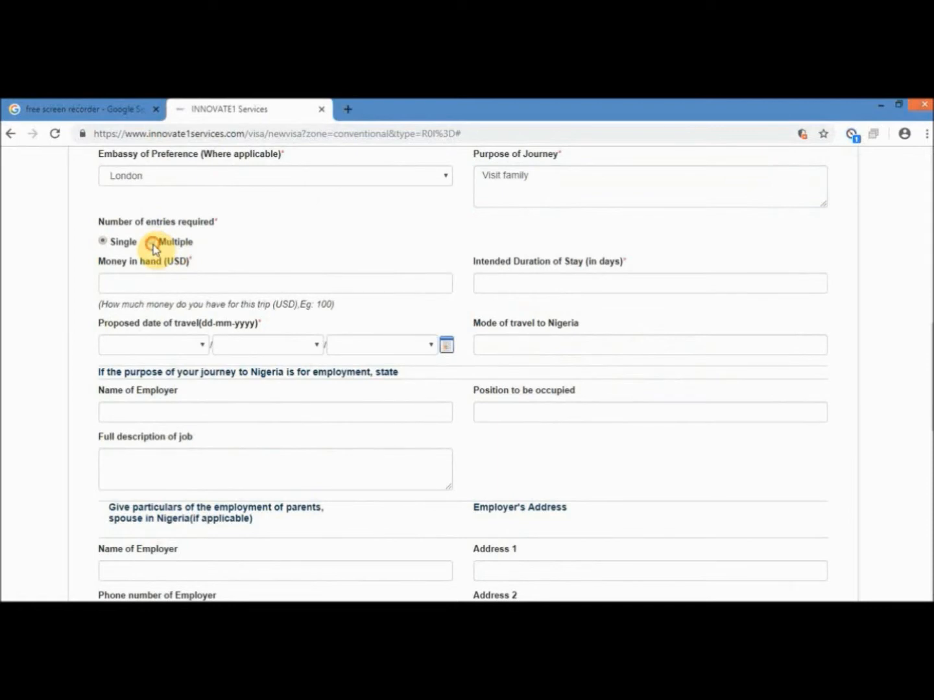
left_click(152, 243)
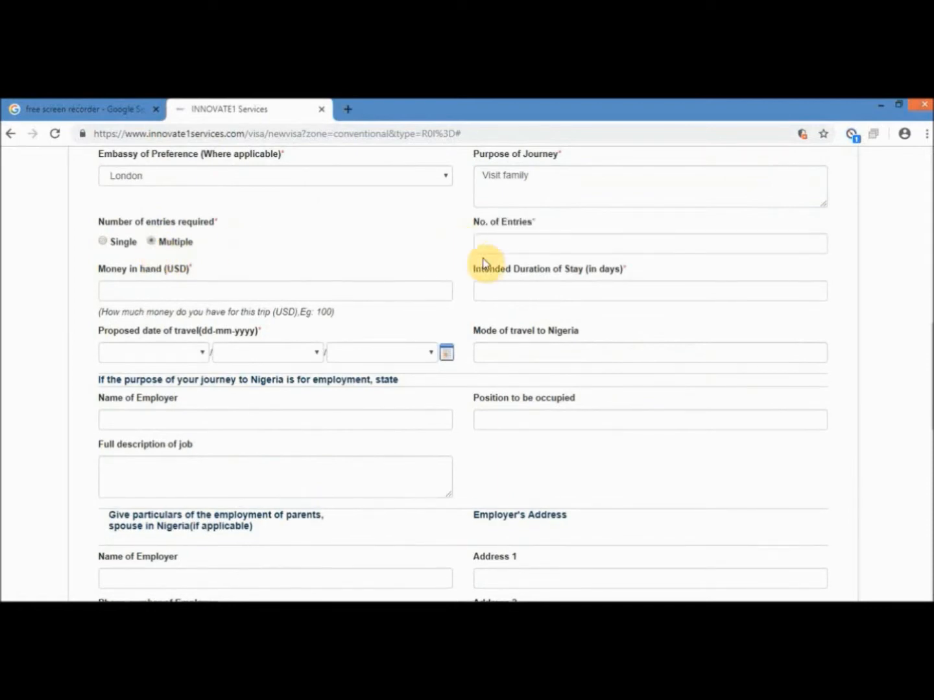
left_click(505, 245)
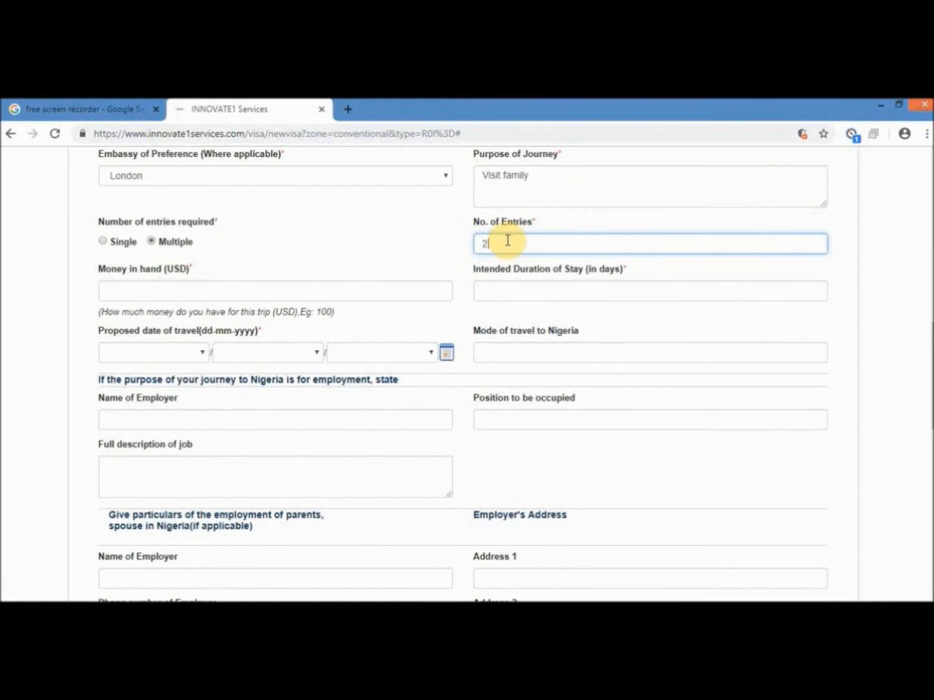
left_click(329, 294)
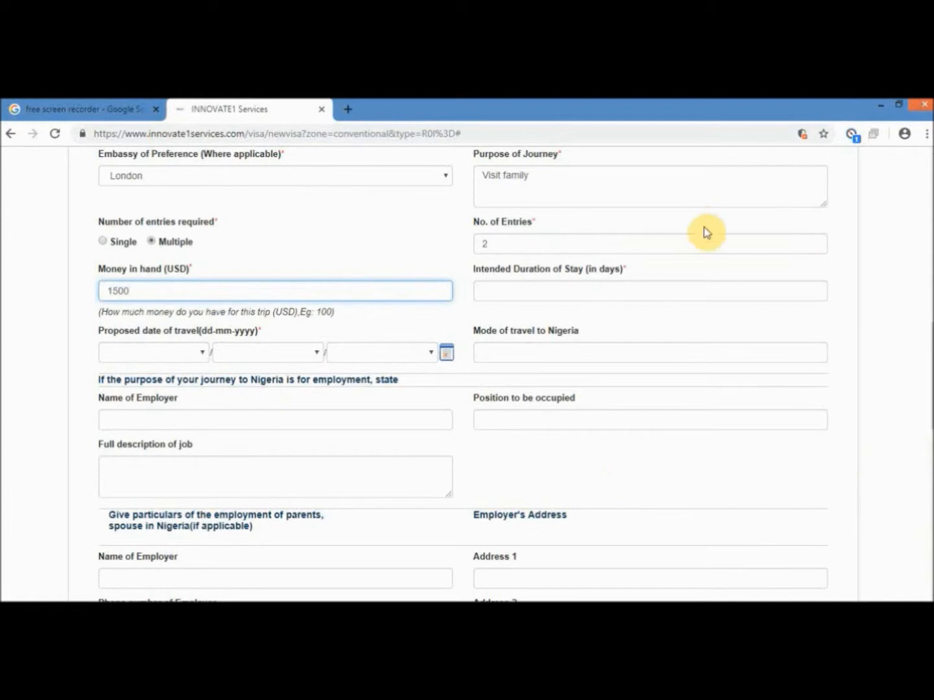
left_click(606, 289)
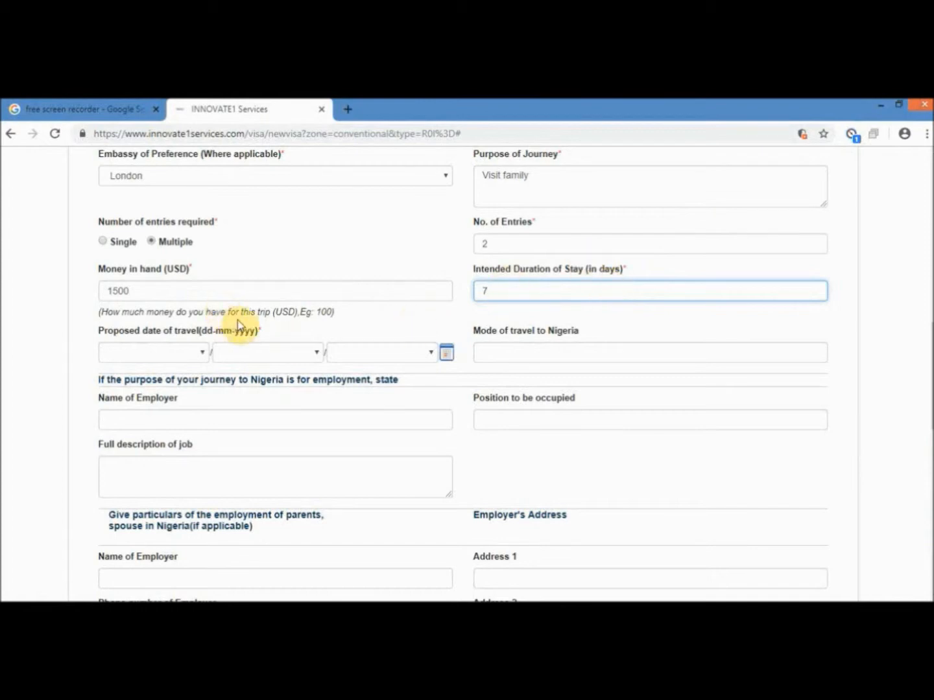
- Set the travel date to 16-06-2019 and begin entering Flight as the mode of travel
left_click(193, 356)
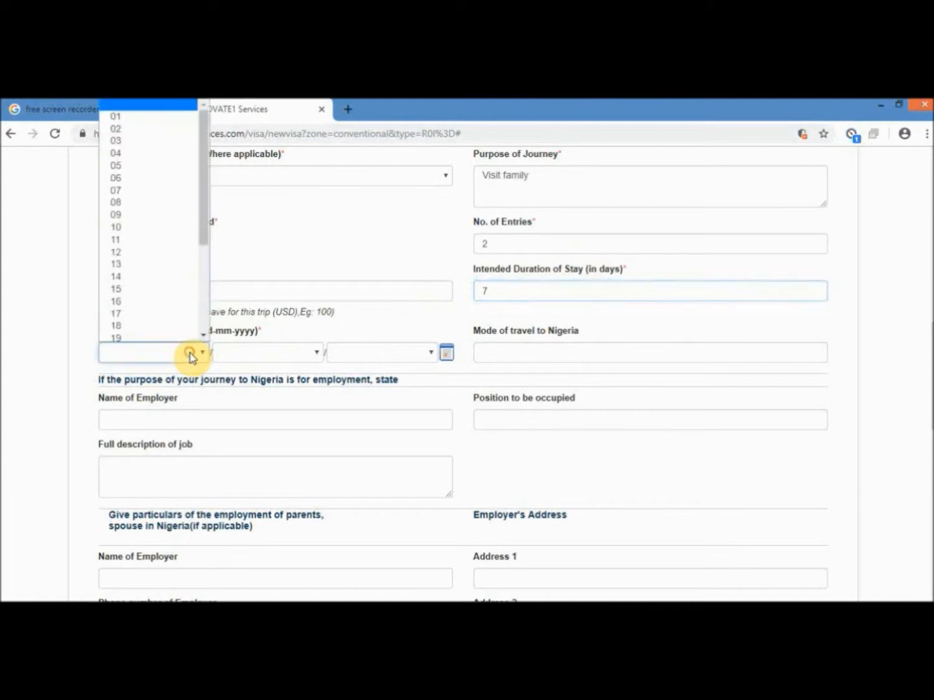
left_click(175, 302)
left_click(237, 352)
left_click(254, 444)
left_click(357, 352)
scroll(389, 313, "down", 20)
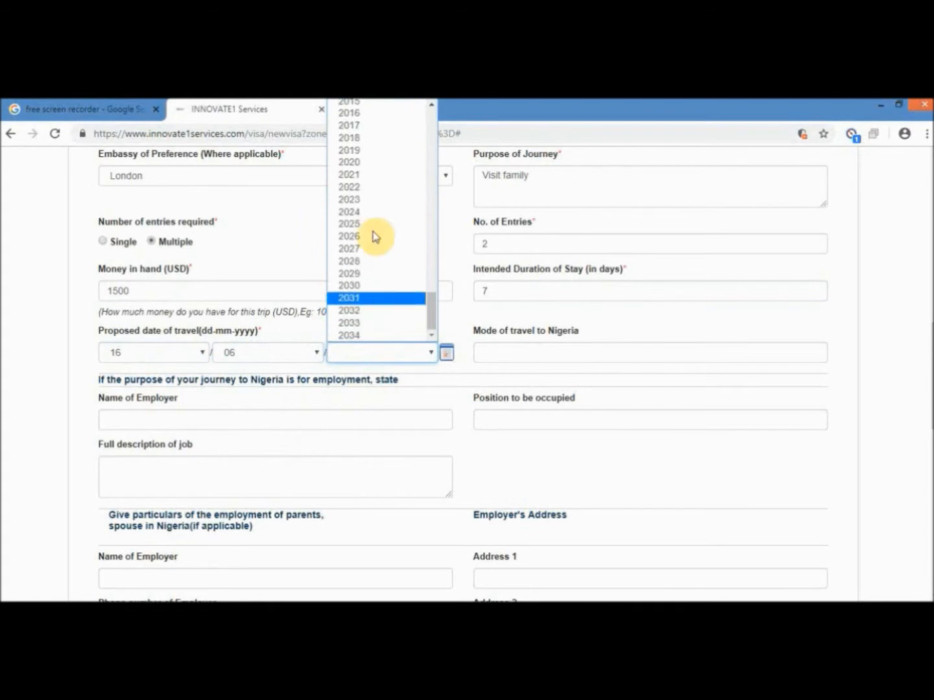
left_click(365, 150)
left_click(564, 356)
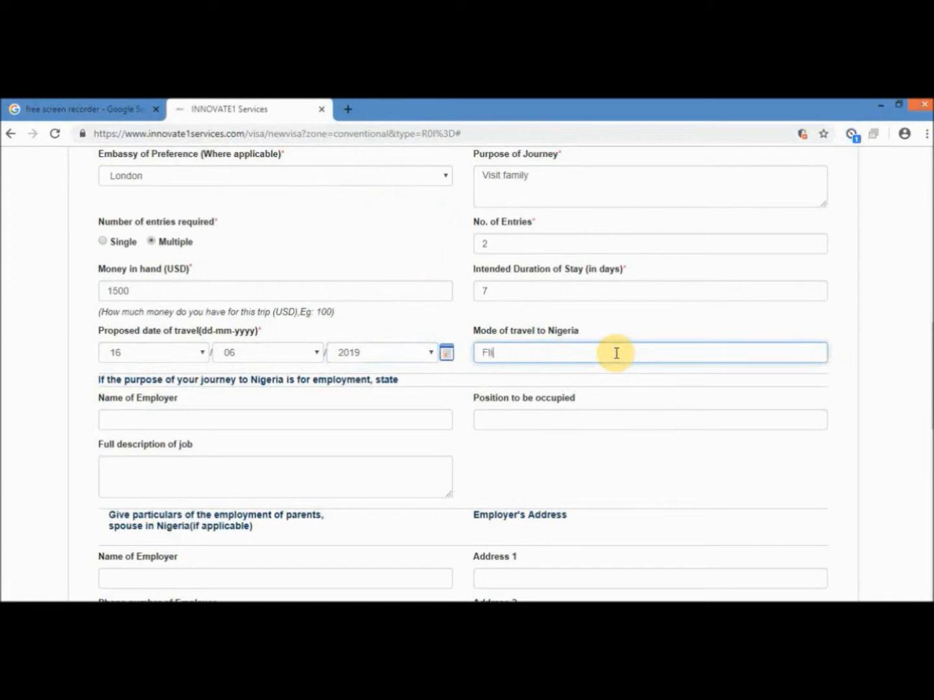
- Finish the mode of travel entry and choose Nigeria as the intended address country
scroll(277, 334, "down", 2)
left_click(274, 335)
scroll(275, 334, "down", 1)
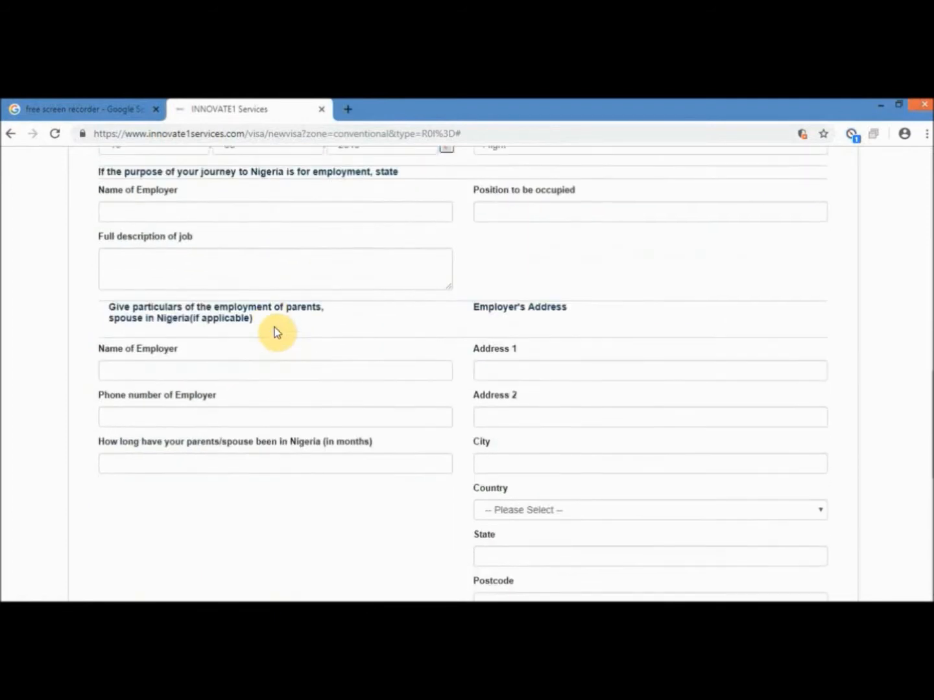
scroll(277, 329, "up", 2)
scroll(275, 328, "down", 2)
scroll(377, 261, "down", 6)
left_click(520, 302)
left_click(512, 317)
- Set the address state to Lagos and the LGA to Epe, then continue to step 4
scroll(243, 244, "down", 1)
left_click(240, 290)
scroll(195, 454, "down", 2)
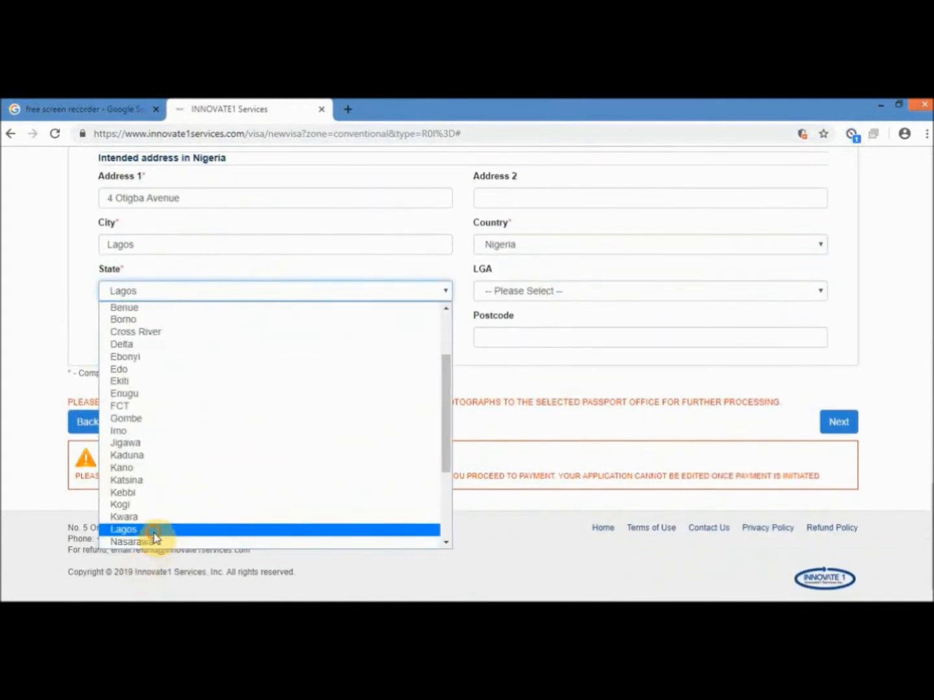
left_click(150, 533)
left_click(581, 294)
left_click(567, 293)
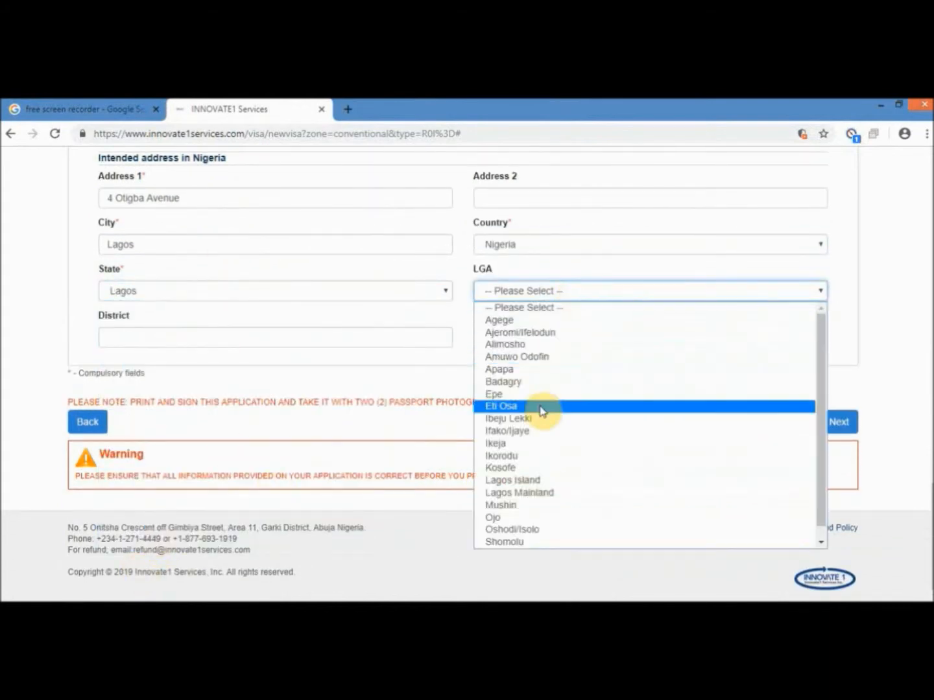
left_click(540, 395)
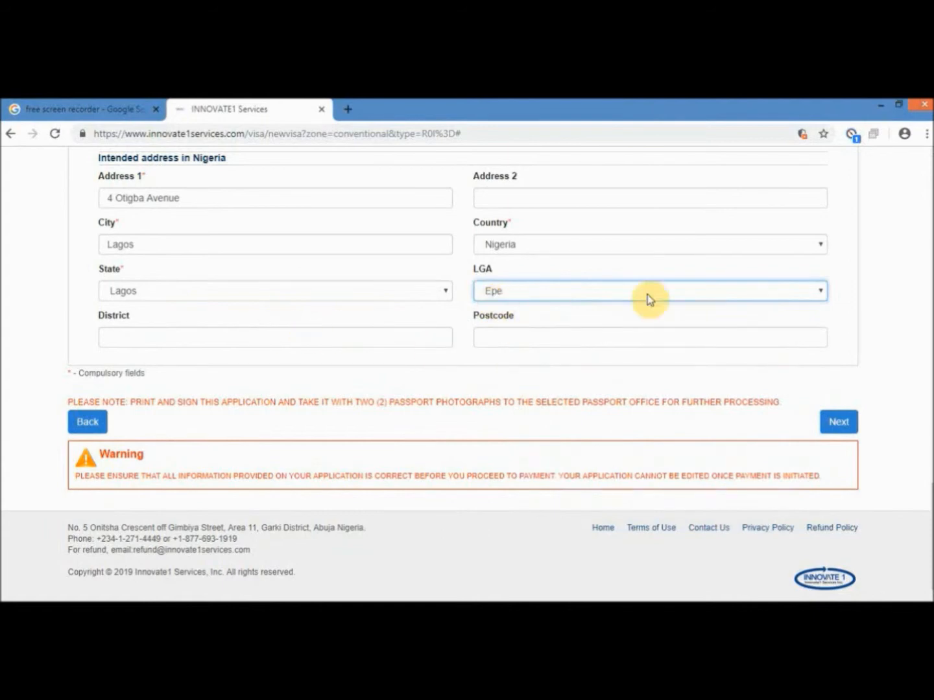
left_click(834, 424)
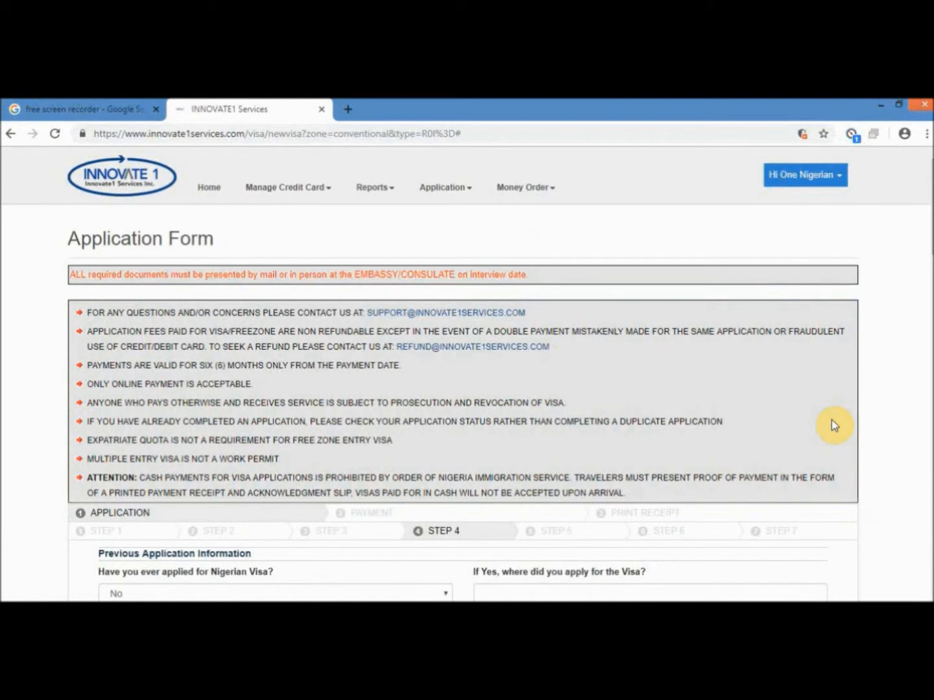
- Answer No to any previous visa application, keeping the outcome as Granted
scroll(831, 419, "down", 10)
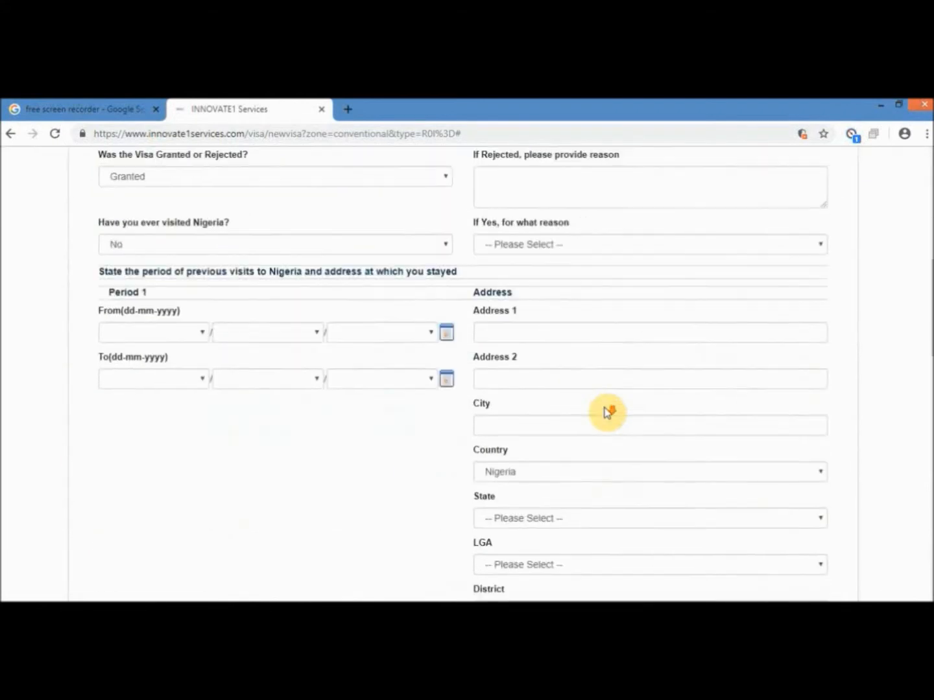
scroll(606, 413, "down", 14)
scroll(604, 407, "up", 3)
scroll(605, 407, "up", 20)
scroll(605, 406, "down", 4)
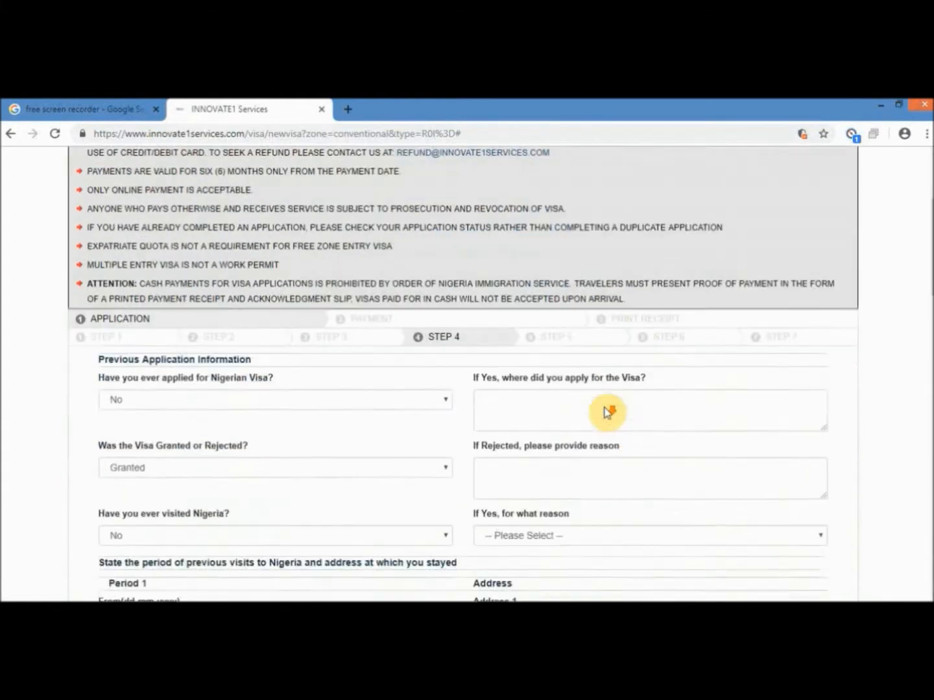
scroll(604, 407, "down", 1)
left_click(354, 321)
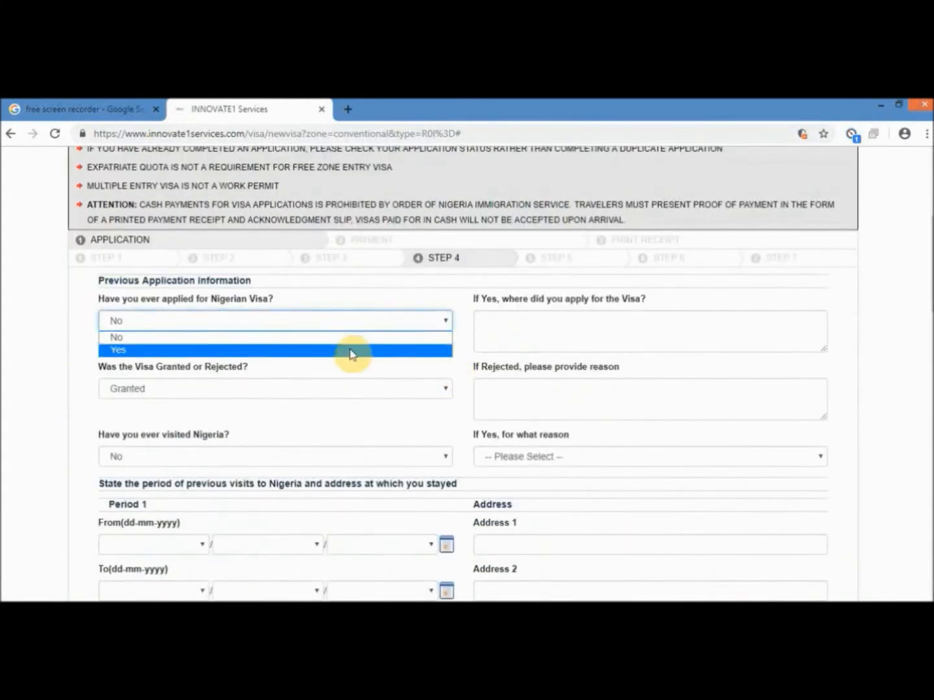
left_click(507, 337)
left_click(523, 330)
scroll(436, 350, "down", 1)
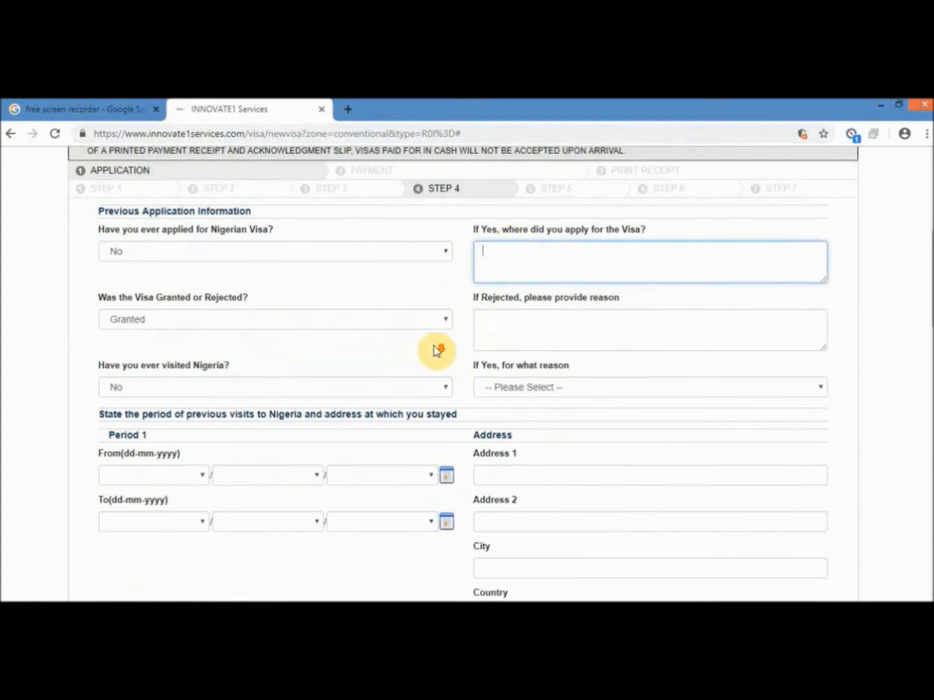
left_click(439, 327)
left_click(439, 329)
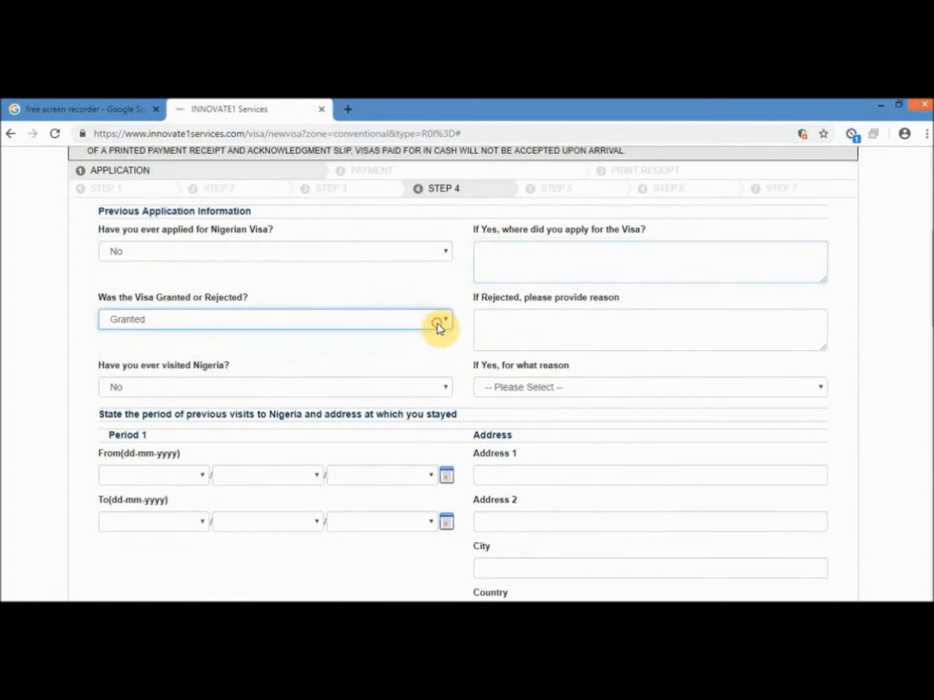
left_click(514, 323)
- Answer Yes to having visited Nigeria, with Tourist/Visitor as the reason
scroll(480, 318, "down", 2)
left_click(412, 252)
left_click(411, 277)
left_click(505, 251)
left_click(518, 302)
- Set the Period 1 visit From date to 06-03-2013
scroll(438, 287, "down", 1)
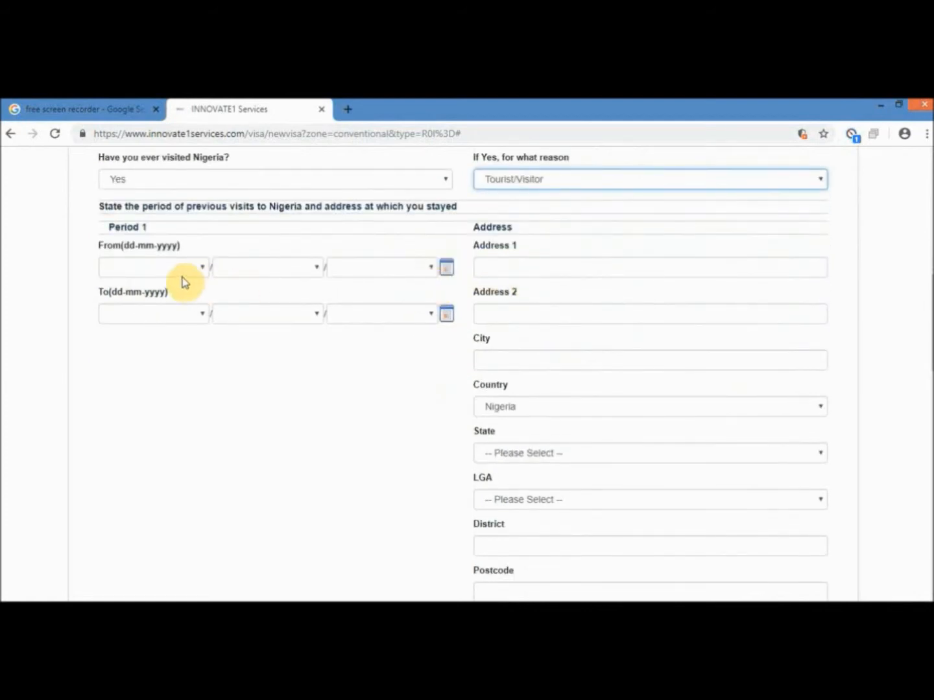
left_click(175, 267)
left_click(167, 359)
left_click(266, 267)
left_click(256, 319)
left_click(381, 267)
scroll(370, 388, "down", 17)
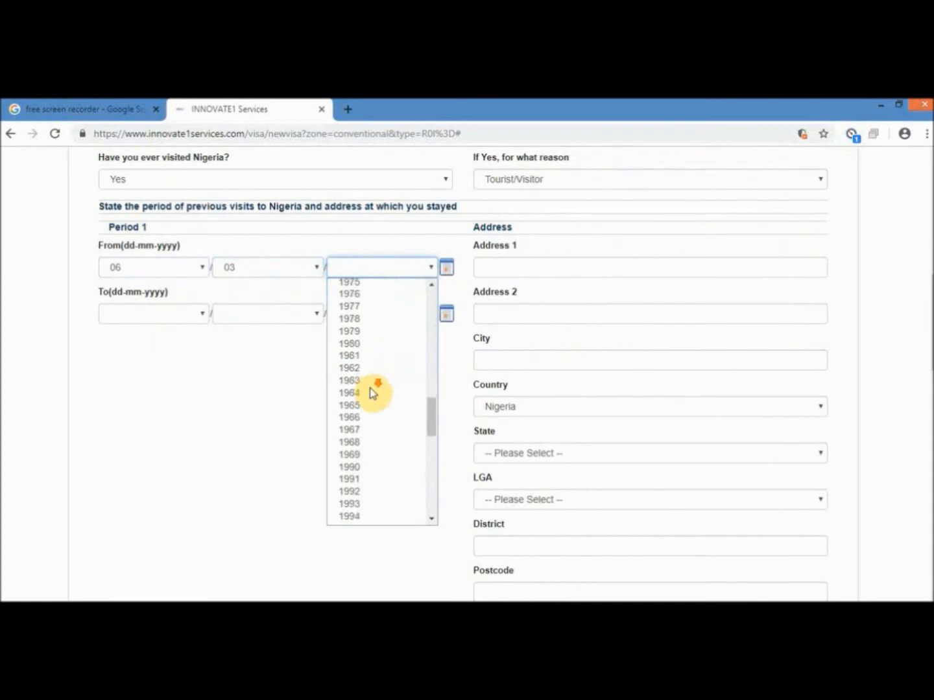
left_click(372, 336)
- Set the Period 1 visit To date to 06-04-2013
left_click(195, 317)
left_click(171, 400)
left_click(240, 316)
left_click(260, 381)
left_click(356, 317)
scroll(370, 427, "down", 7)
scroll(383, 450, "down", 9)
left_click(359, 520)
left_click(496, 271)
left_click(589, 363)
type("Lagos")
left_click(562, 409)
- Choose Lagos state and Epe LGA for the visit address, then advance to step 5
left_click(538, 459)
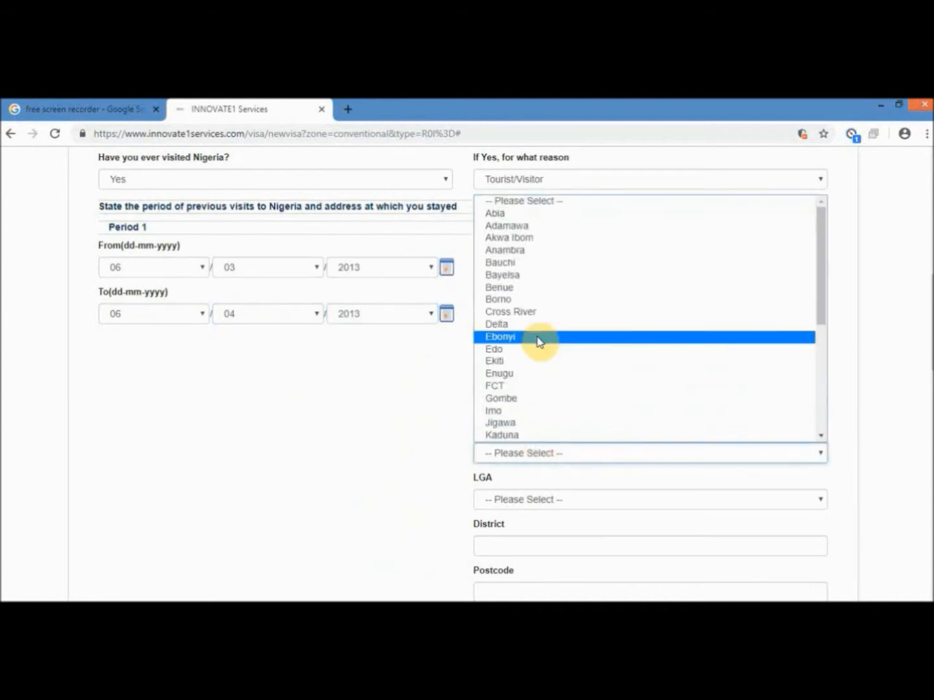
key("l")
left_click(515, 435)
left_click(485, 499)
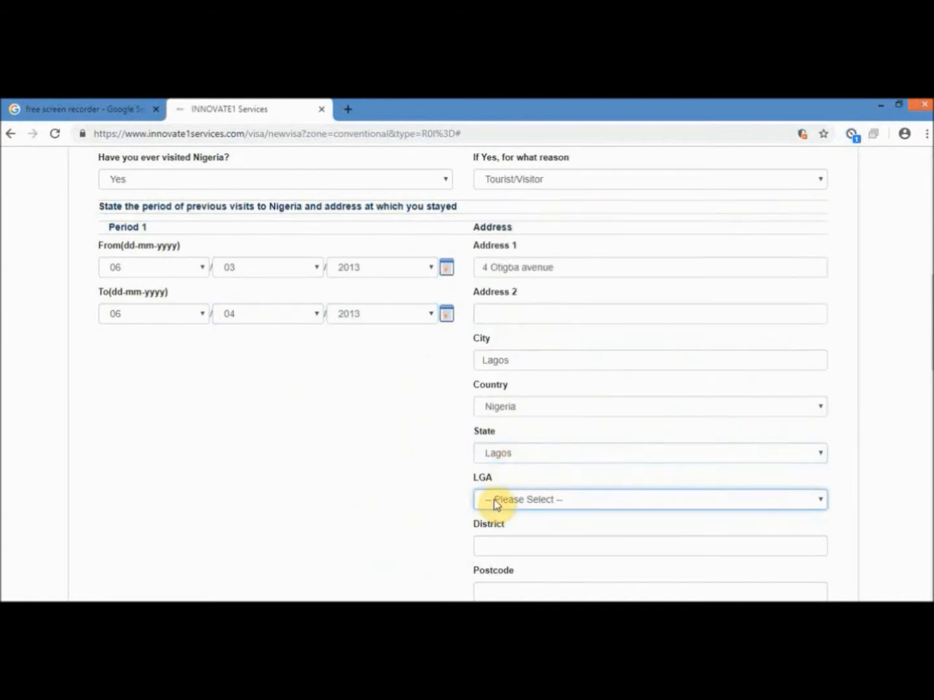
left_click(496, 500)
left_click(496, 320)
scroll(492, 434, "down", 3)
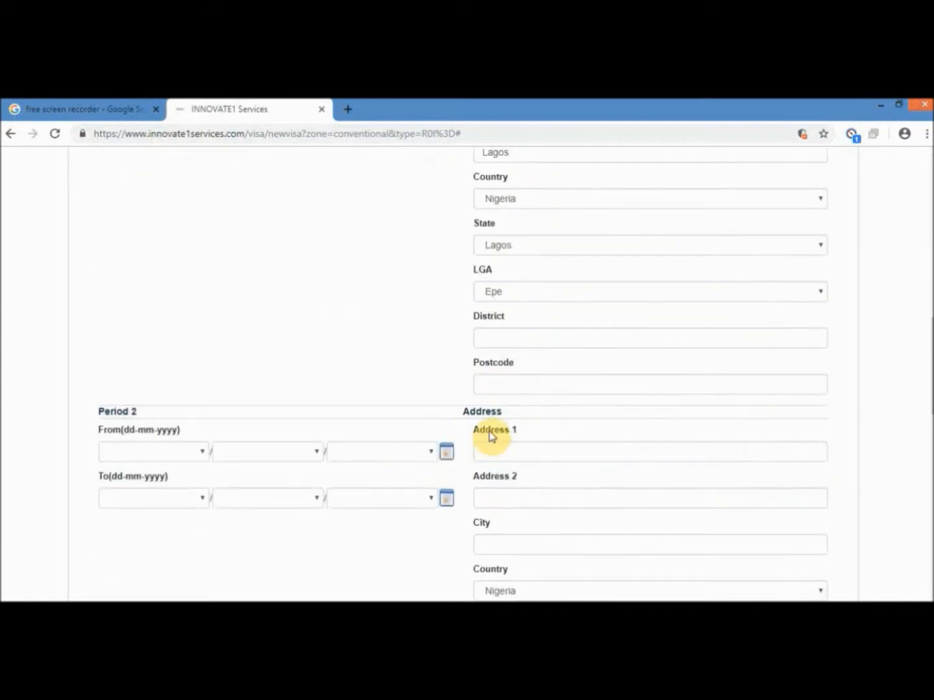
scroll(365, 468, "down", 7)
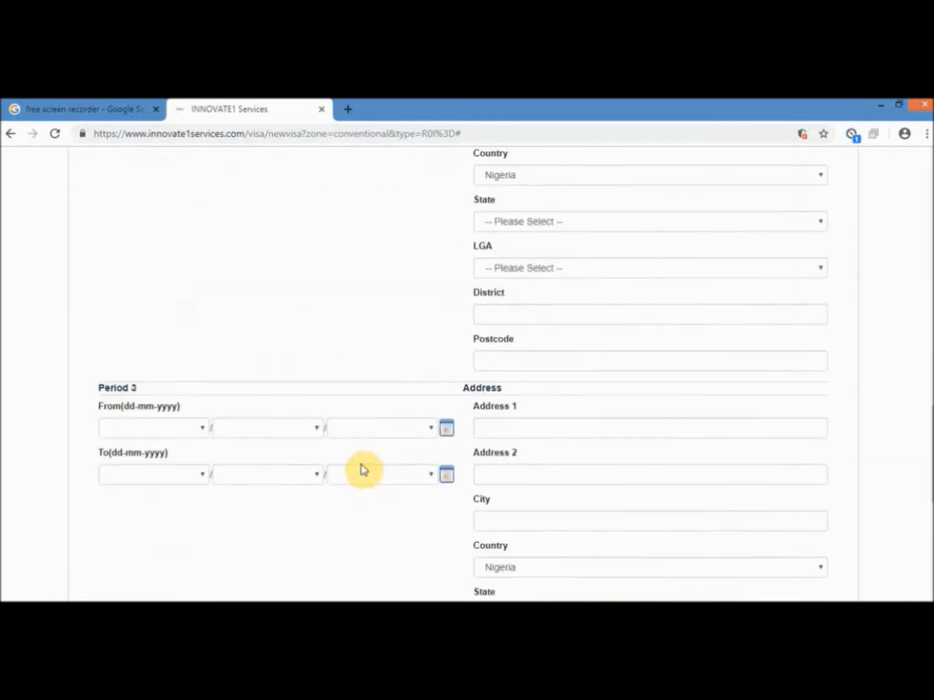
scroll(370, 440, "down", 6)
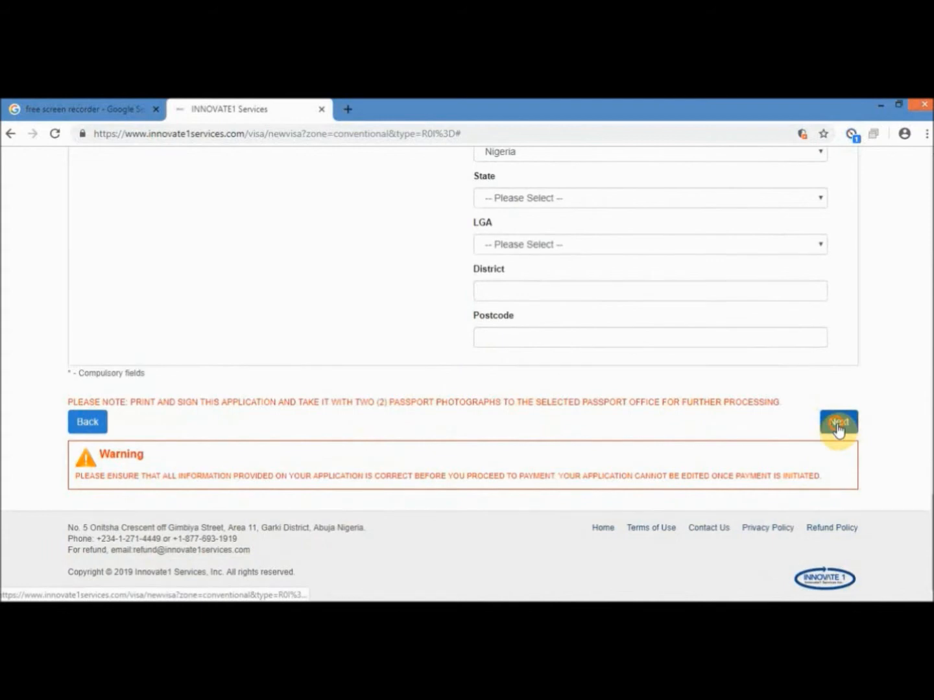
left_click(837, 422)
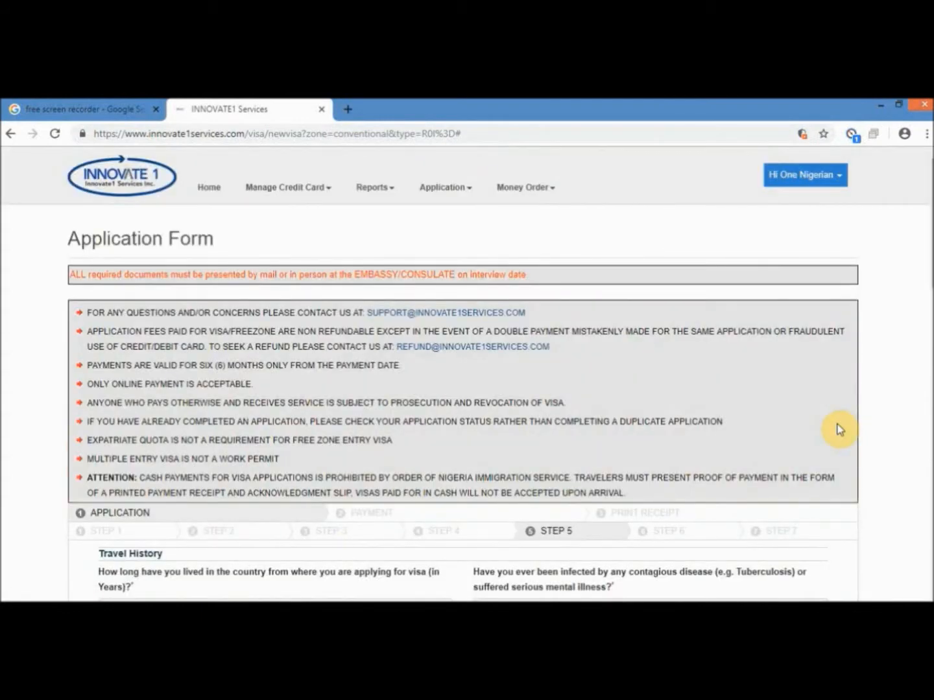
- Enter 20 years lived in the current country and answer No to contagious disease
scroll(437, 354, "down", 2)
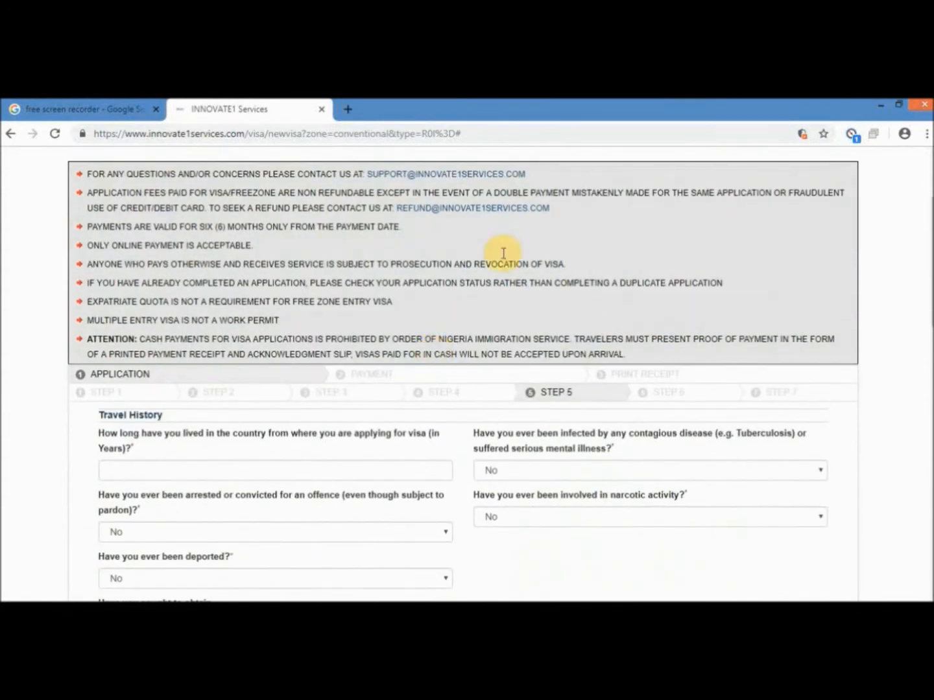
left_click(495, 612)
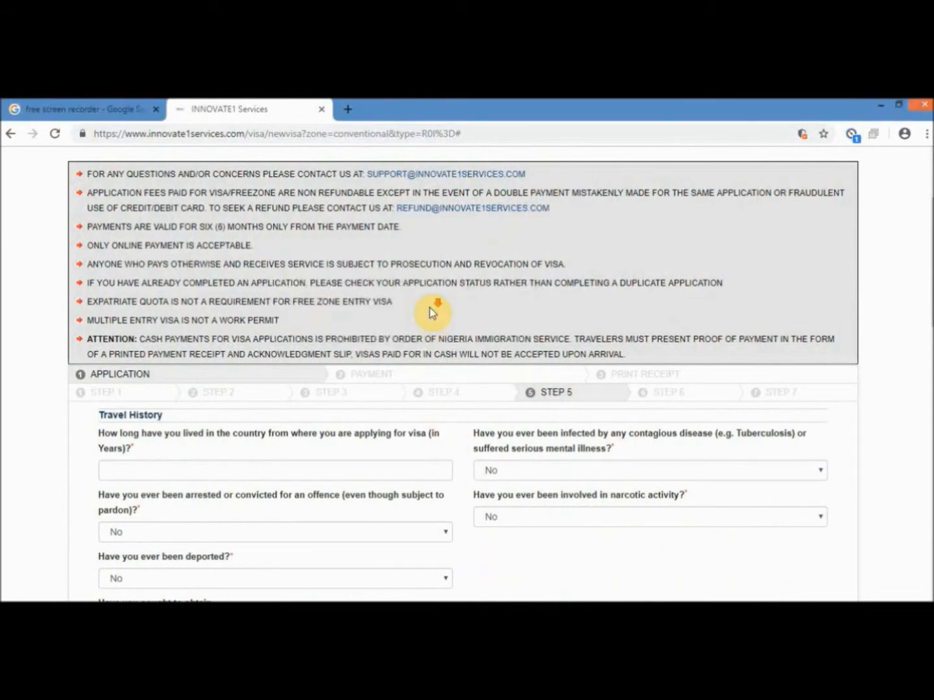
scroll(429, 308, "down", 1)
scroll(438, 285, "down", 1)
scroll(438, 285, "down", 1)
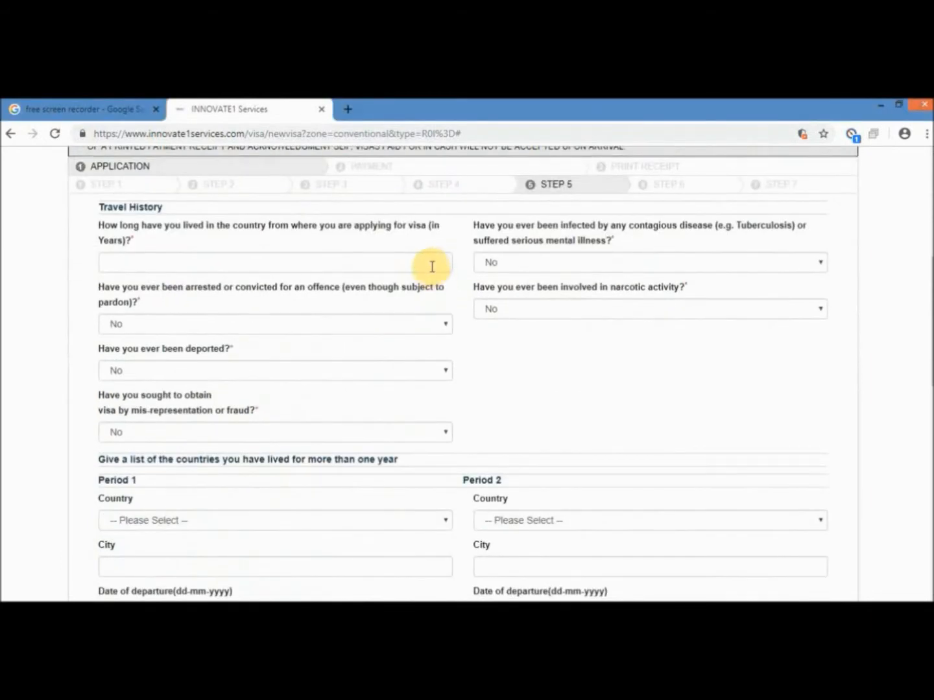
left_click(434, 262)
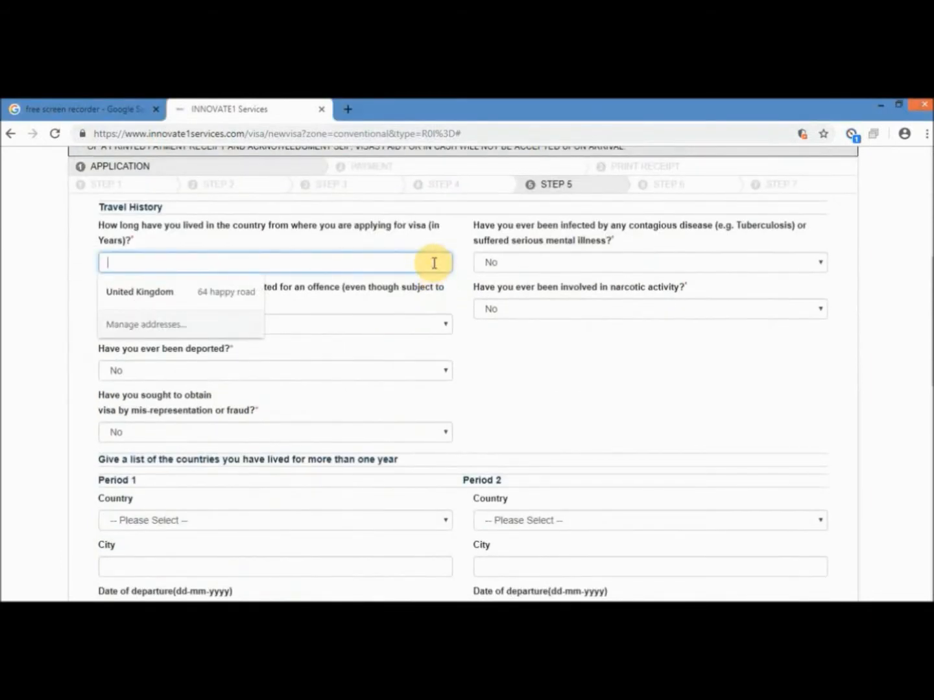
type("20")
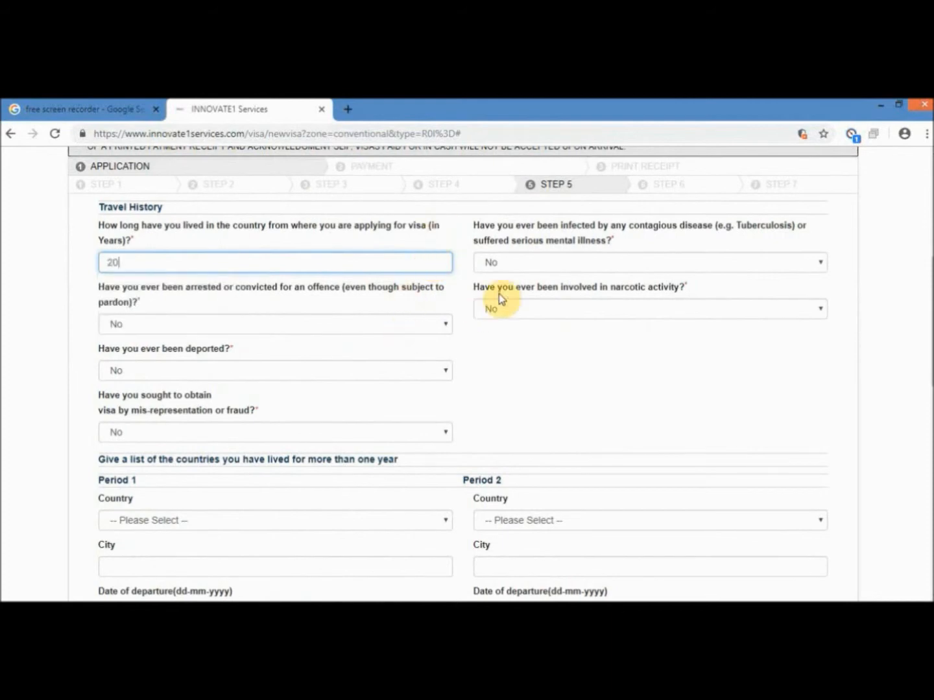
left_click(544, 266)
left_click(537, 281)
- Answer No to the narcotics, arrest, deportation and fraud questions
left_click(556, 326)
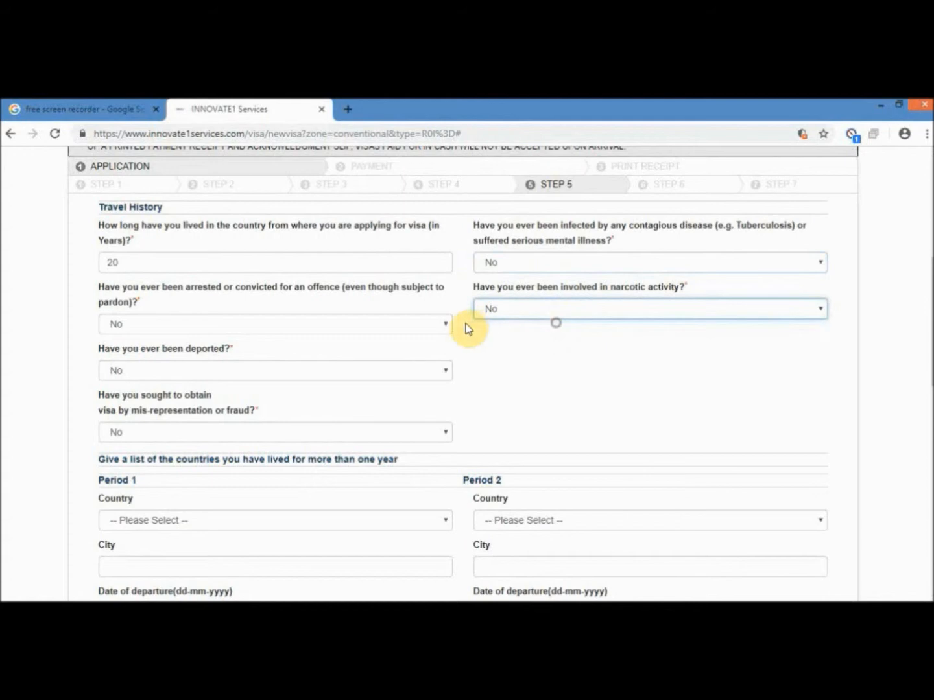
left_click(440, 327)
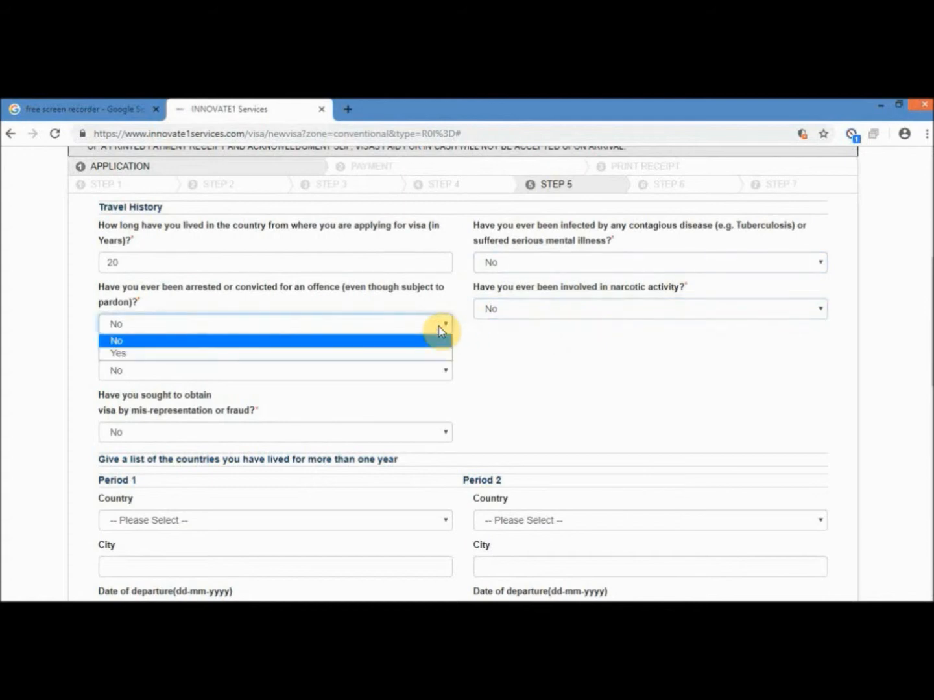
left_click(440, 328)
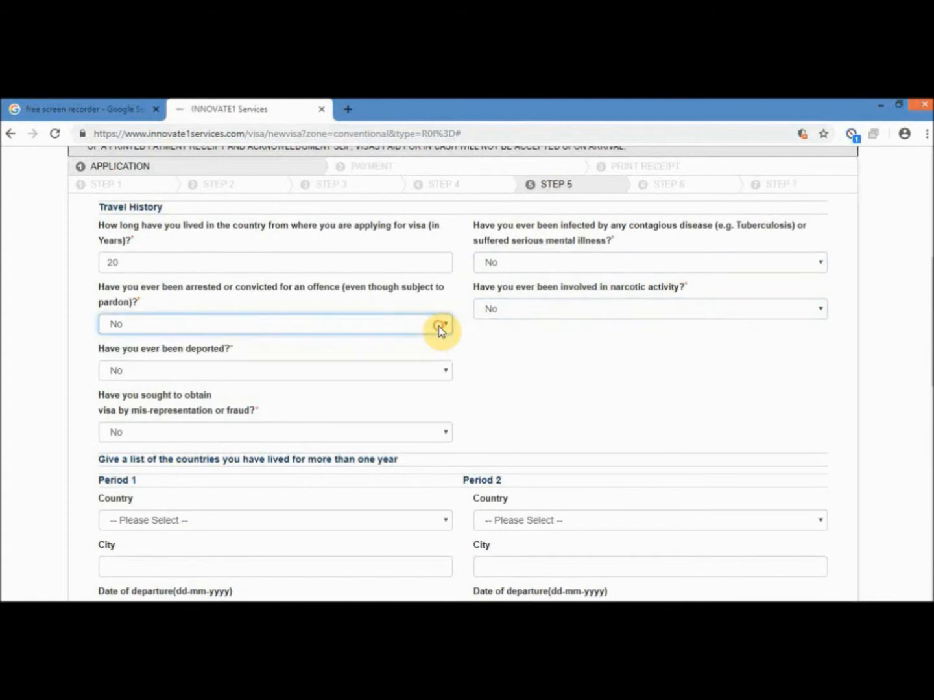
scroll(392, 314, "down", 1)
left_click(389, 303)
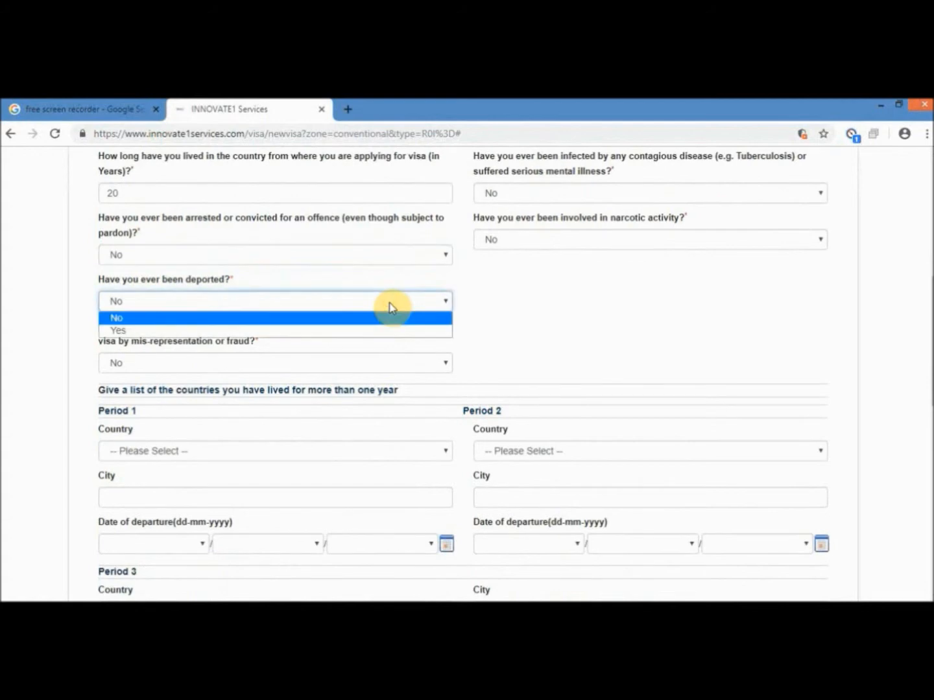
left_click(391, 307)
scroll(392, 304, "down", 2)
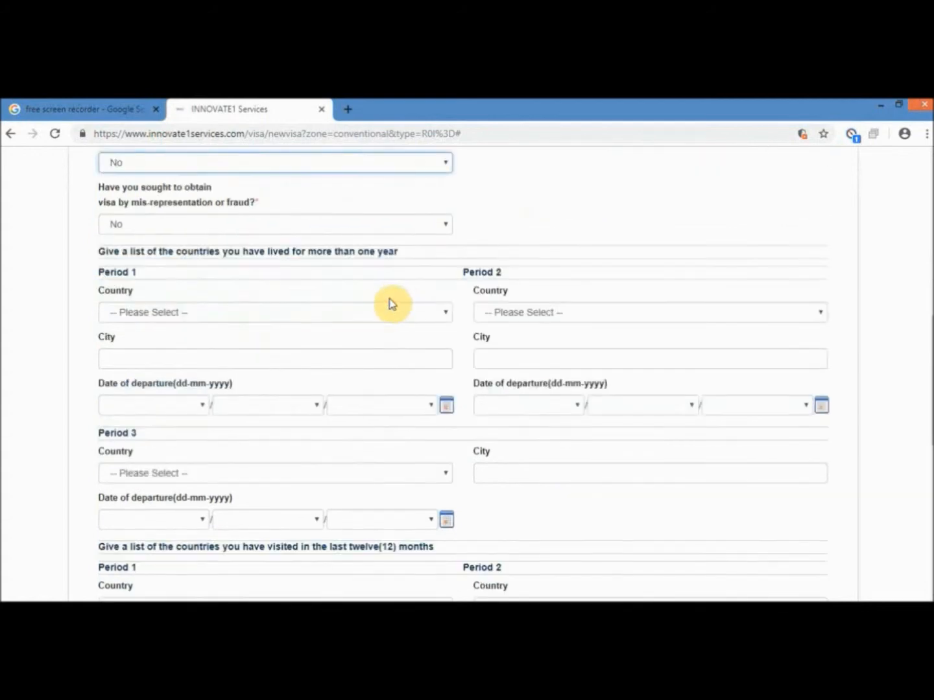
scroll(388, 299, "up", 1)
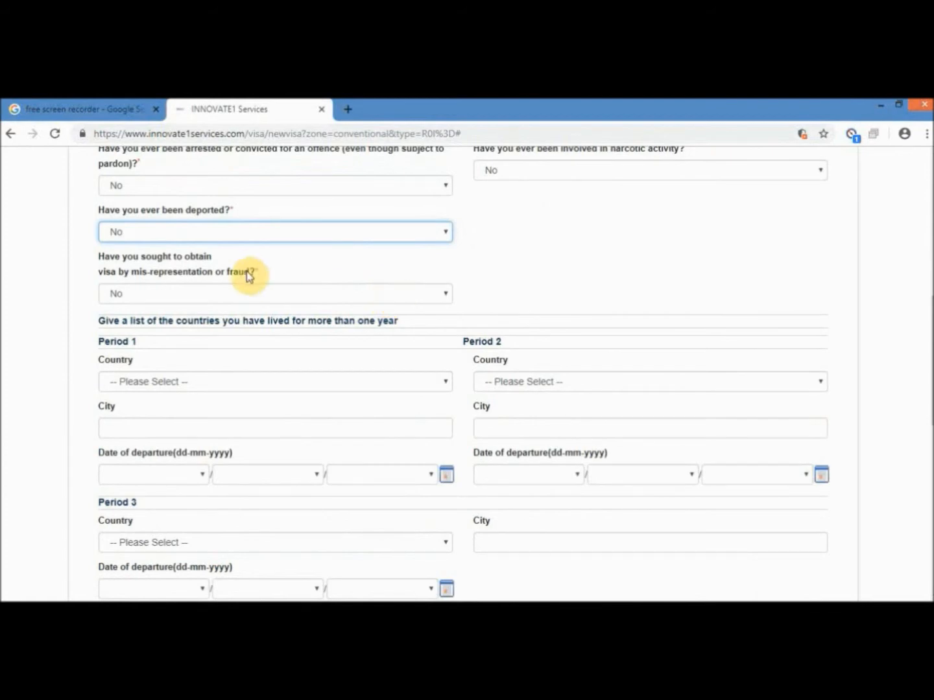
scroll(288, 236, "down", 1)
left_click(285, 224)
left_click(294, 238)
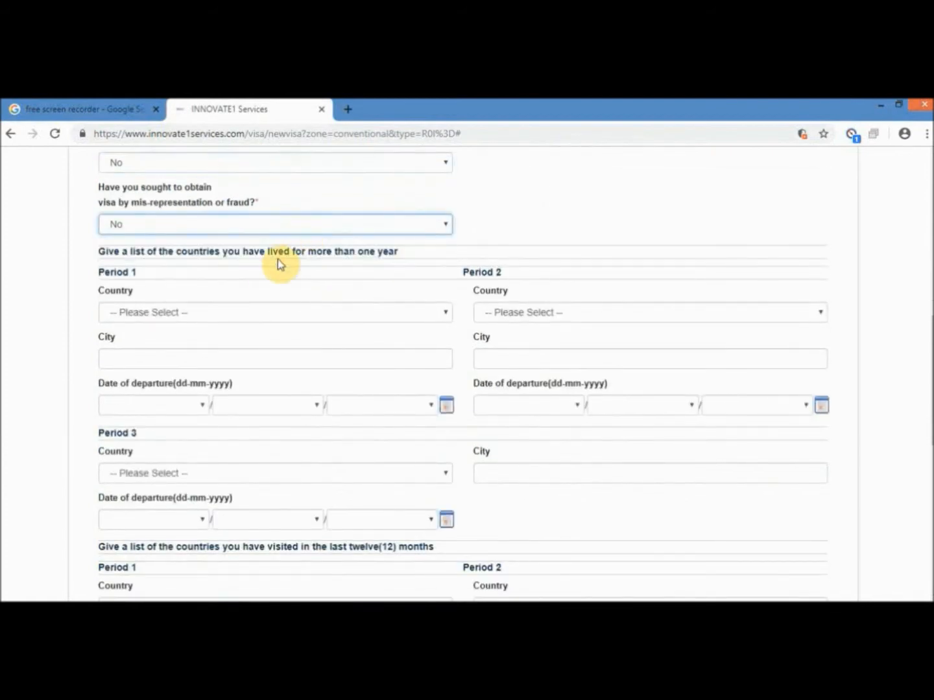
scroll(279, 265, "down", 1)
- List Italy with city Milan as the Period 1 visited country
left_click(263, 246)
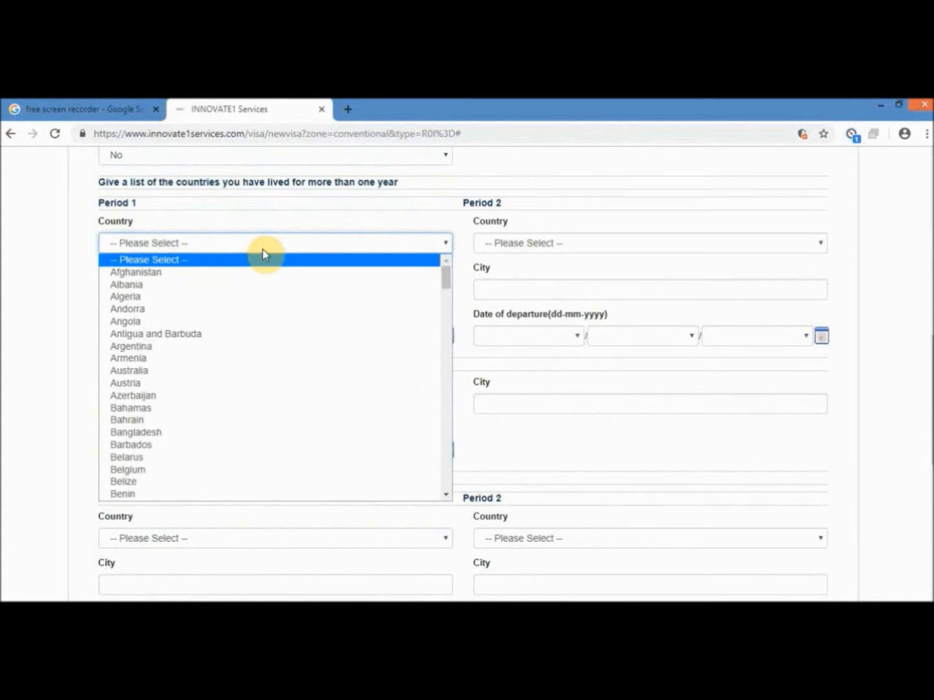
scroll(436, 317, "down", 2)
scroll(434, 318, "down", 3)
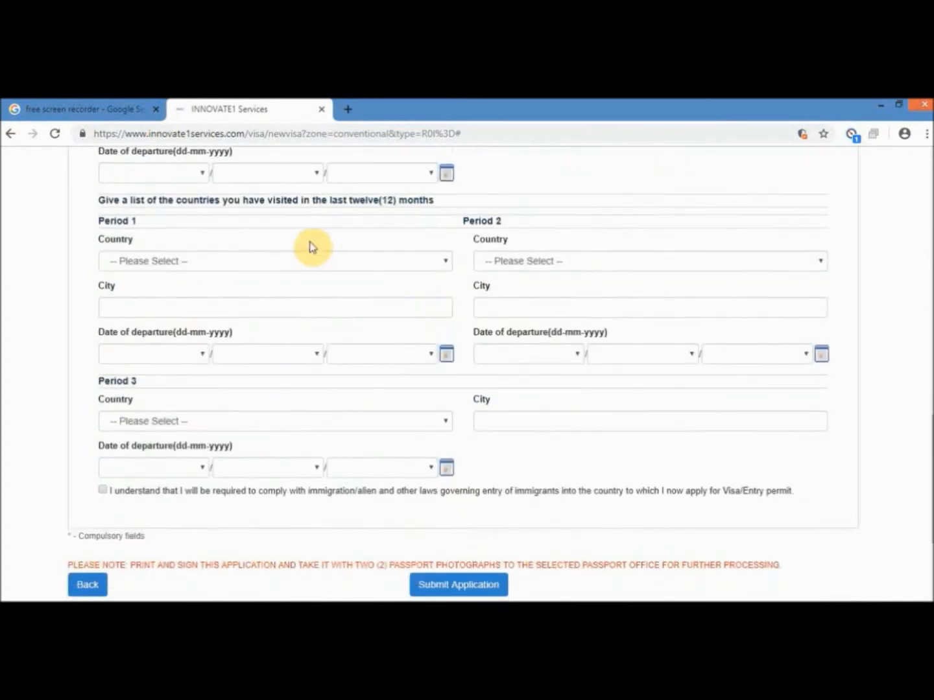
scroll(364, 247, "up", 4)
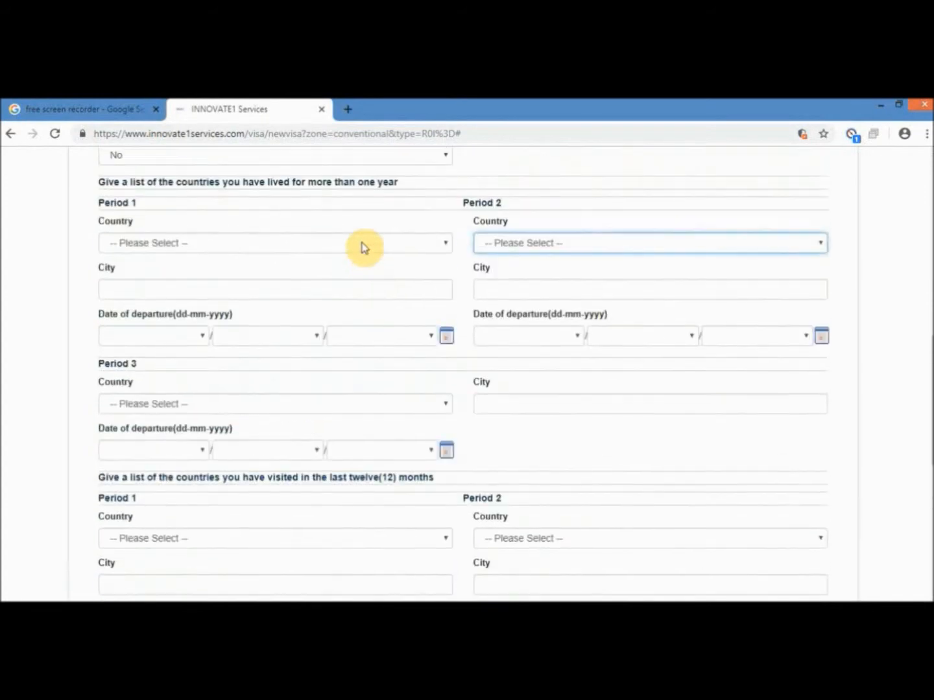
scroll(420, 319, "up", 1)
left_click_drag(402, 253, 89, 253)
left_click(83, 348)
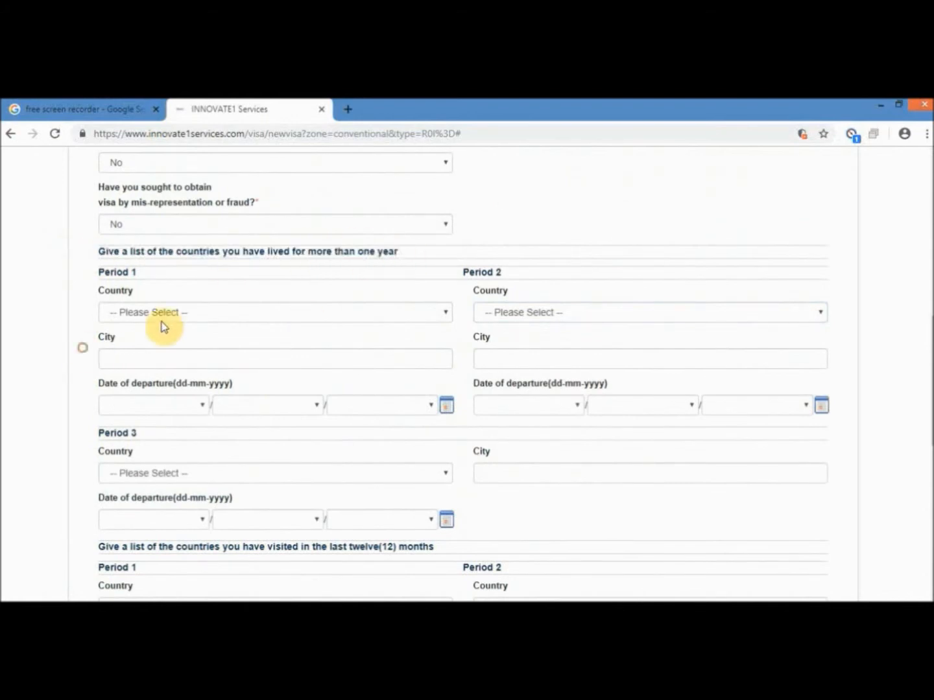
scroll(163, 324, "down", 3)
scroll(117, 353, "down", 2)
left_click(144, 267)
key("i")
left_click(143, 460)
left_click(147, 309)
type("Milan")
left_click(575, 266)
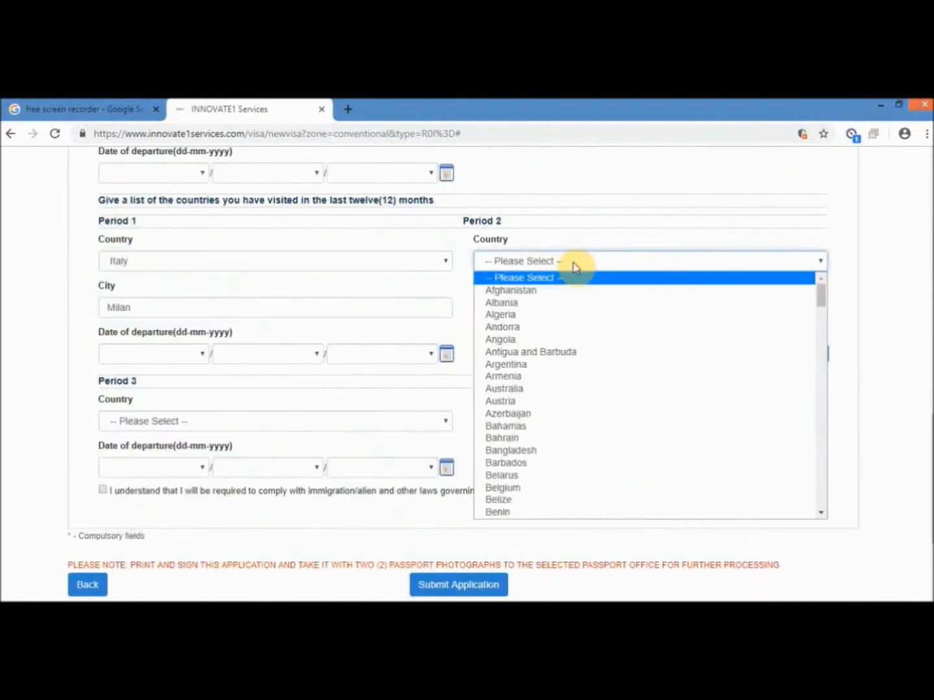
- Add Ghana, Accra as Period 2, with dates 18-02-2019 (Italy) and 17-05-2016 (Ghana)
left_click(537, 500)
left_click(158, 354)
left_click(123, 325)
left_click(267, 354)
left_click(243, 395)
left_click(382, 354)
left_click(357, 290)
left_click(543, 309)
type("Accra")
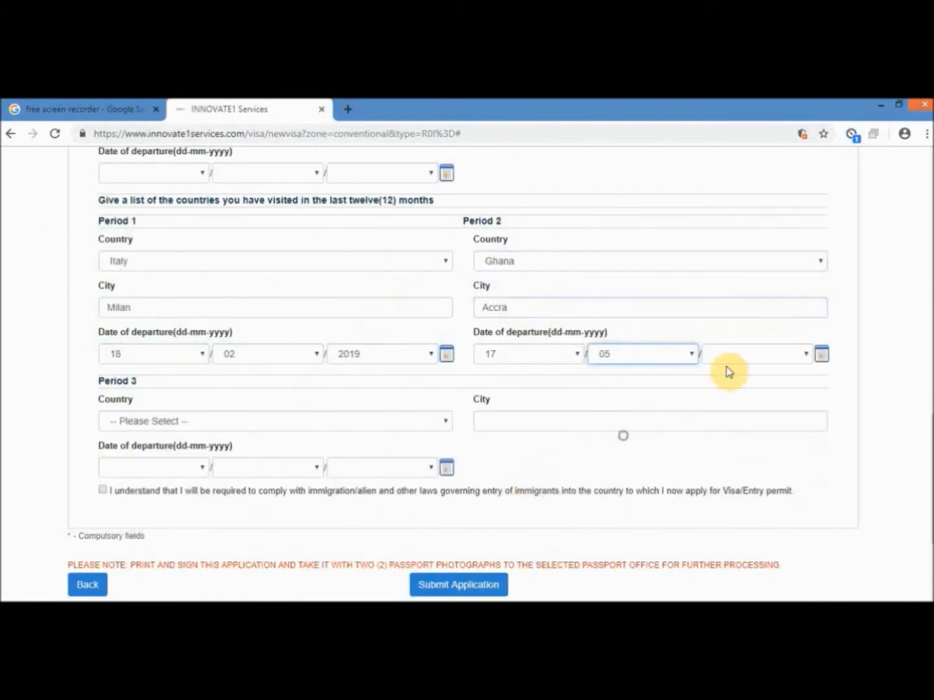
left_click(725, 190)
- Accept the immigration-law declaration and submit the visa application
scroll(724, 260, "down", 2)
left_click(101, 353)
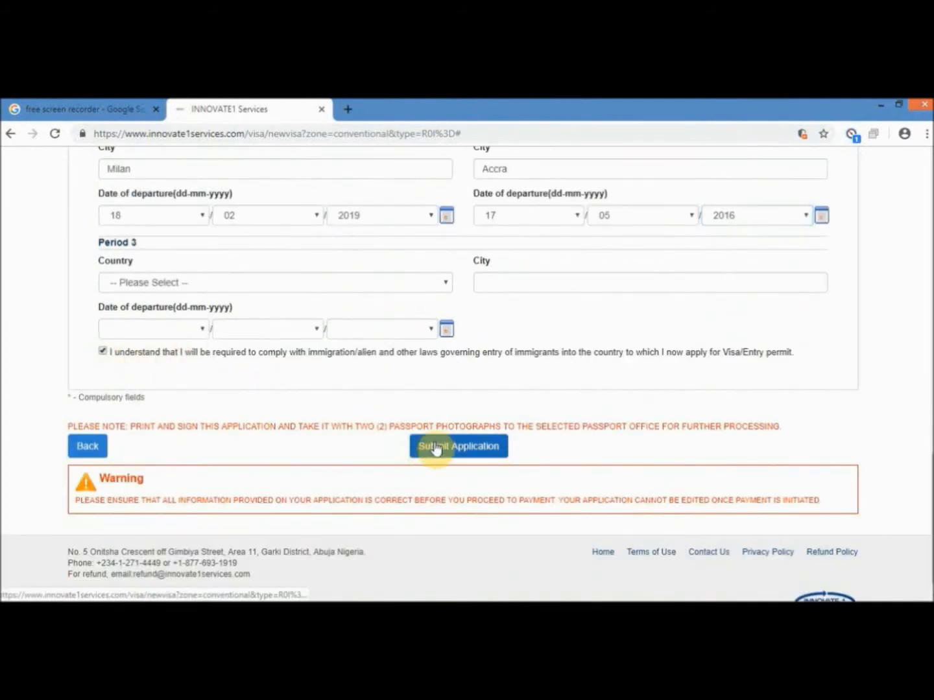
left_click(434, 446)
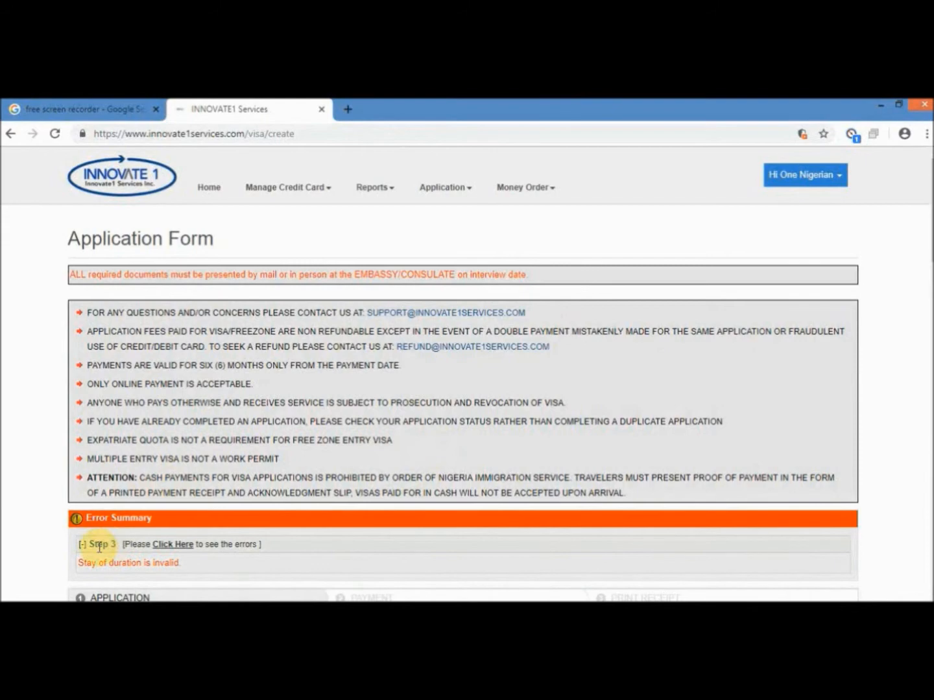
- On Step 3, change the intended stay to 07 days and request Multiple entries
scroll(175, 502, "down", 10)
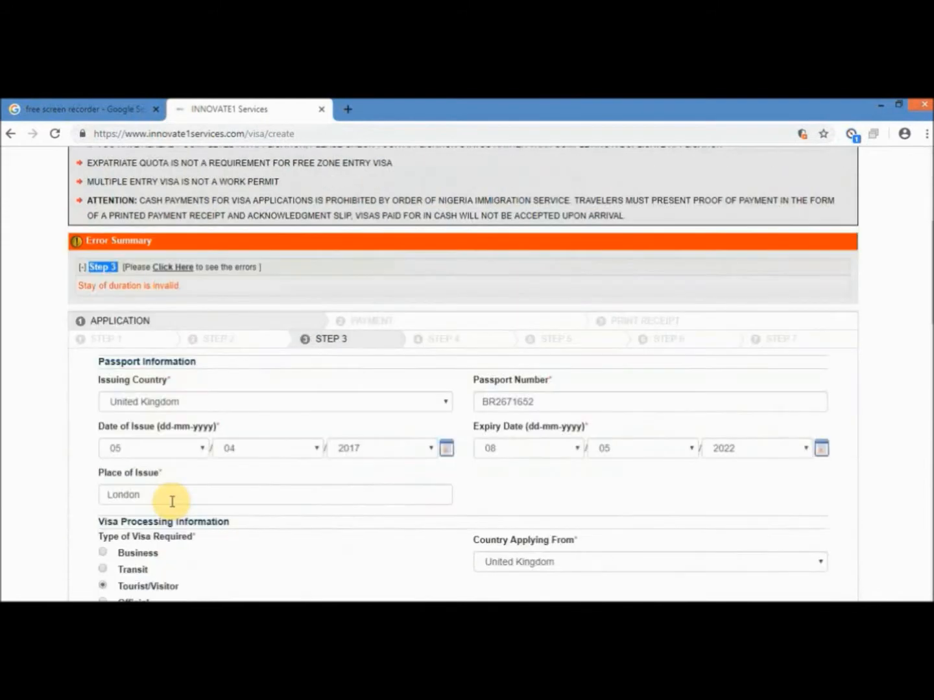
scroll(173, 505, "down", 2)
left_click(557, 368)
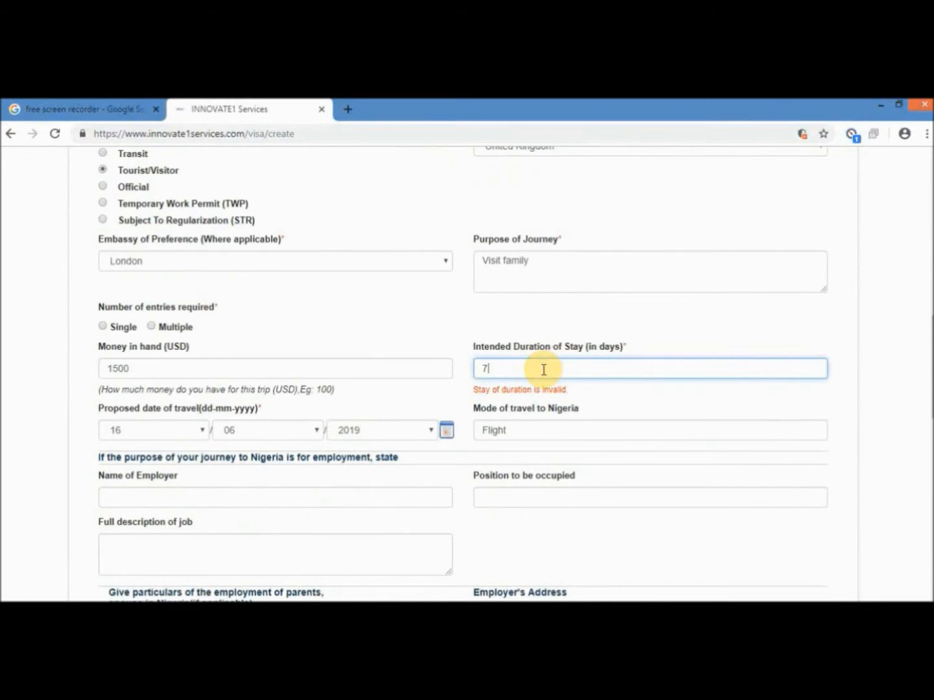
scroll(476, 388, "down", 2)
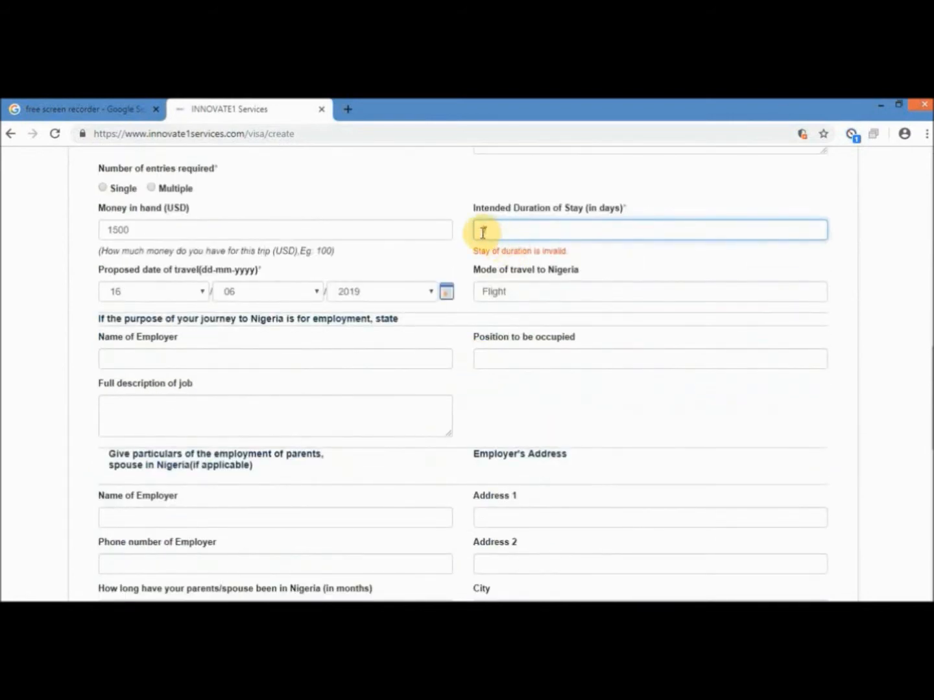
scroll(459, 312, "down", 10)
left_click(815, 422)
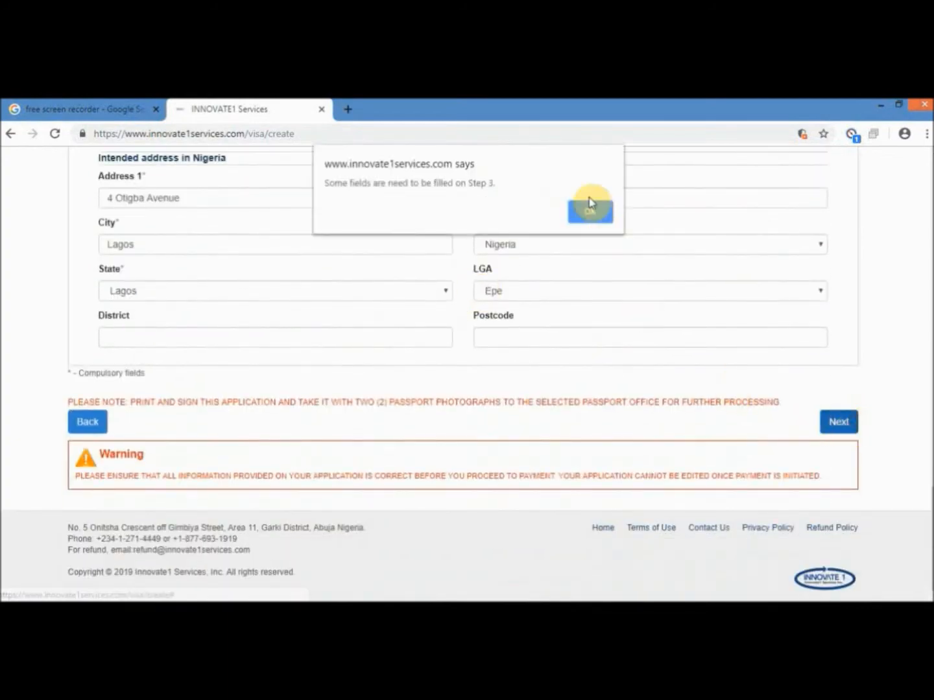
left_click(589, 209)
scroll(560, 365, "down", 10)
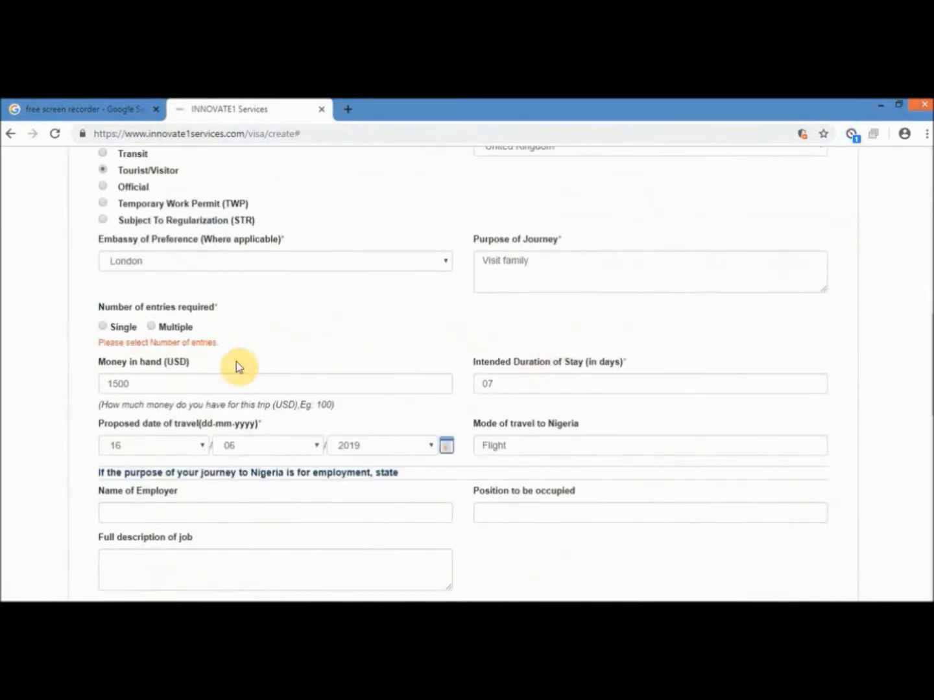
left_click(153, 328)
scroll(487, 466, "down", 10)
- Advance through the remaining steps, accept the immigration law declaration and submit the application
left_click(815, 422)
scroll(596, 446, "down", 12)
scroll(596, 447, "up", 10)
scroll(561, 448, "down", 9)
scroll(560, 447, "up", 6)
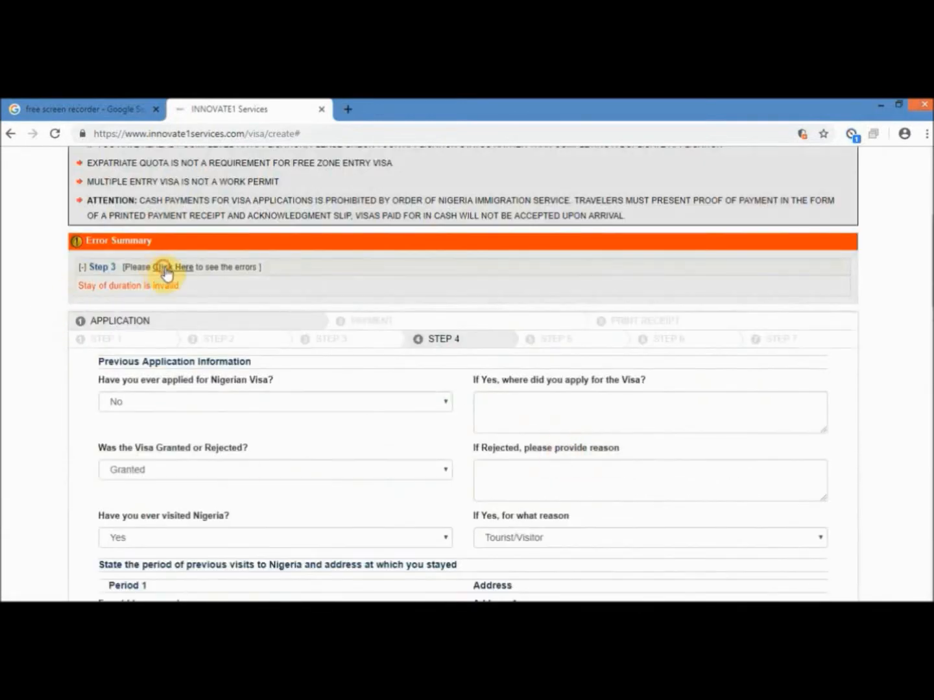
scroll(421, 377, "down", 15)
left_click(835, 421)
scroll(827, 425, "down", 8)
scroll(827, 428, "down", 10)
left_click(483, 422)
left_click(590, 211)
left_click(102, 326)
left_click(418, 420)
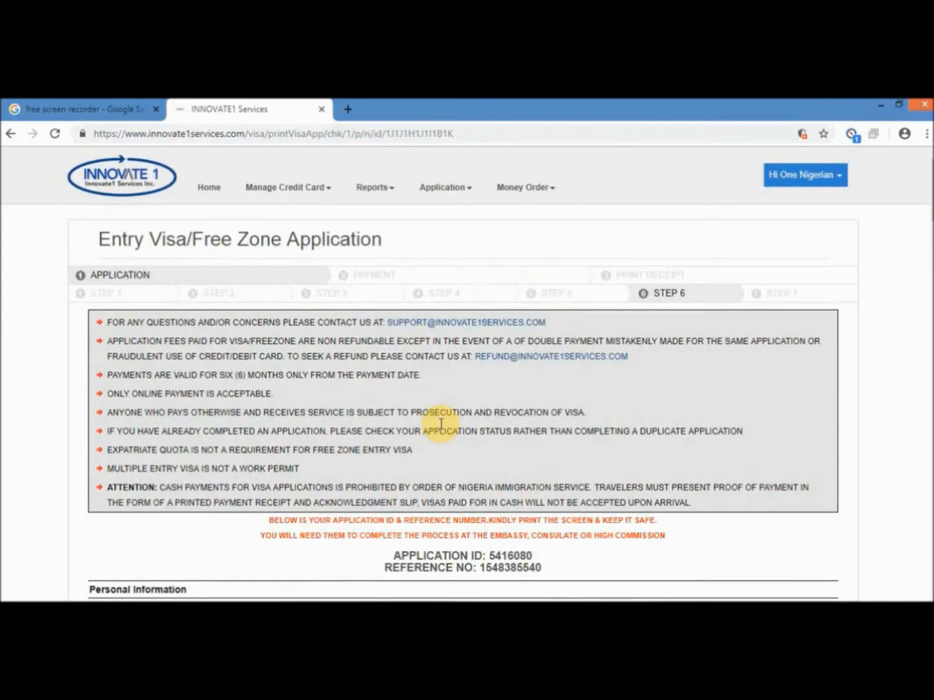
- Review the printable visa application, highlighting the signature line and print-and-sign instructions
scroll(538, 383, "down", 1)
scroll(538, 383, "down", 1)
left_click_drag(389, 416, 538, 441)
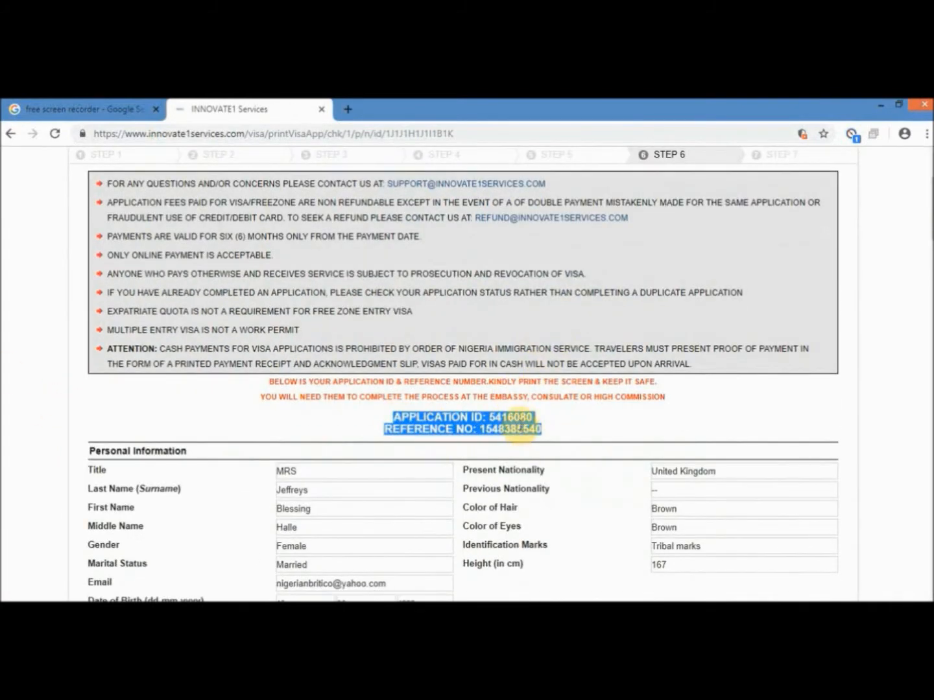
scroll(525, 428, "down", 4)
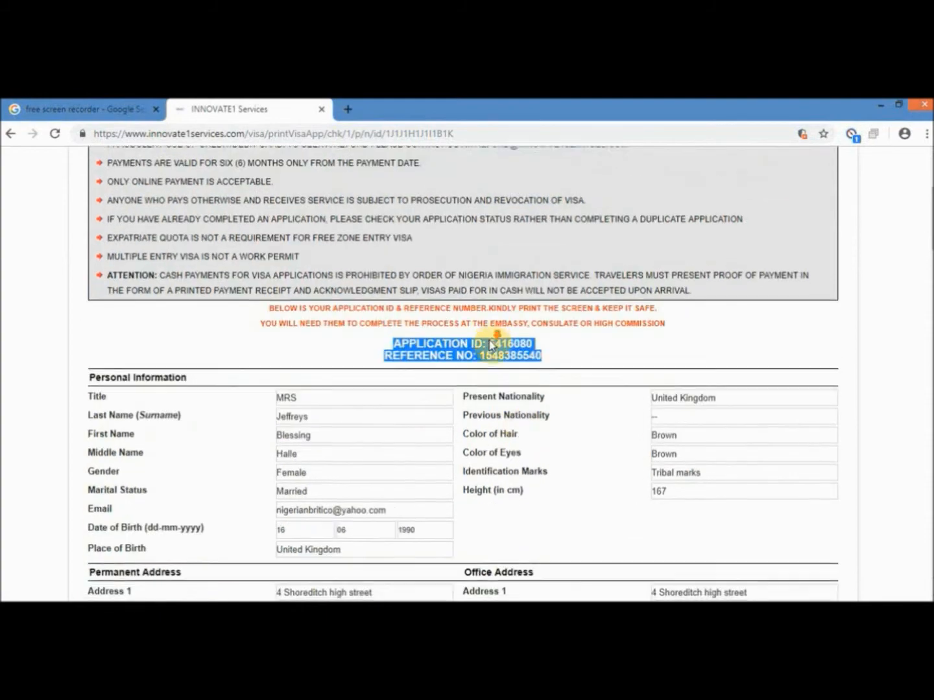
scroll(678, 428, "down", 10)
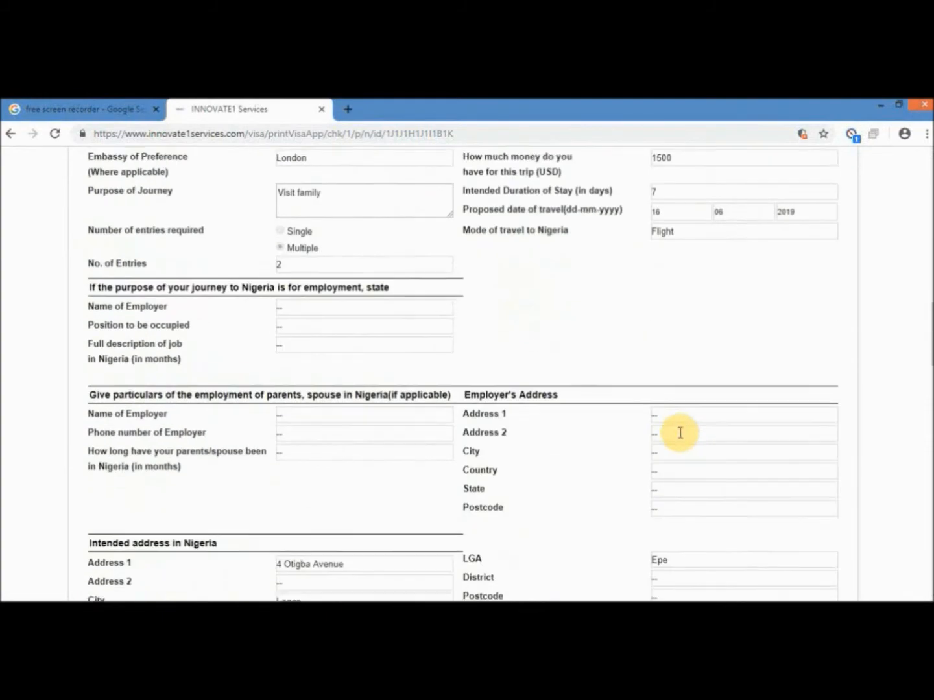
scroll(679, 432, "down", 18)
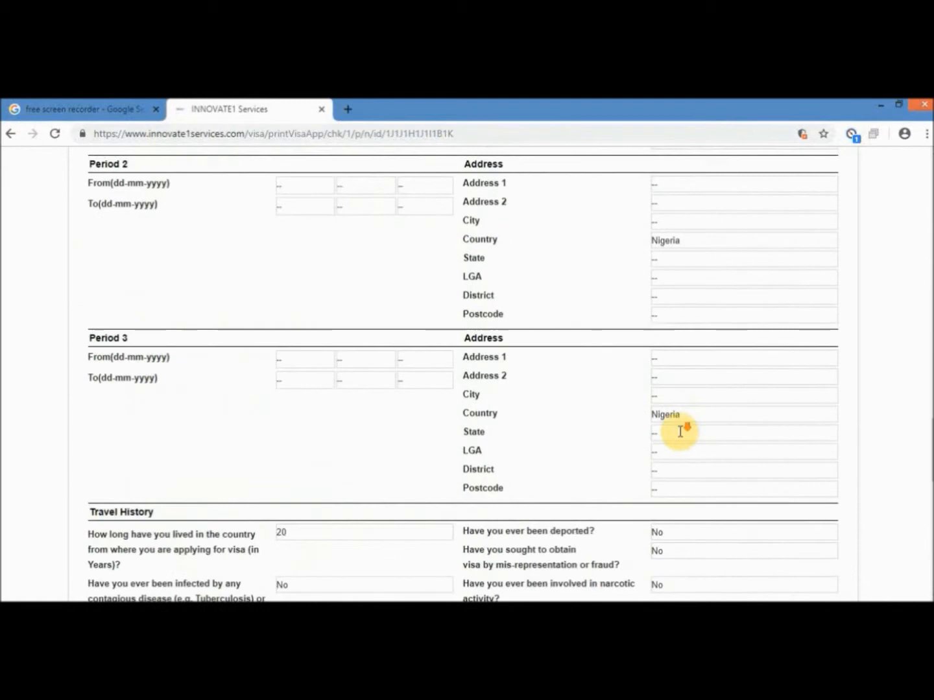
left_click_drag(737, 380, 850, 381)
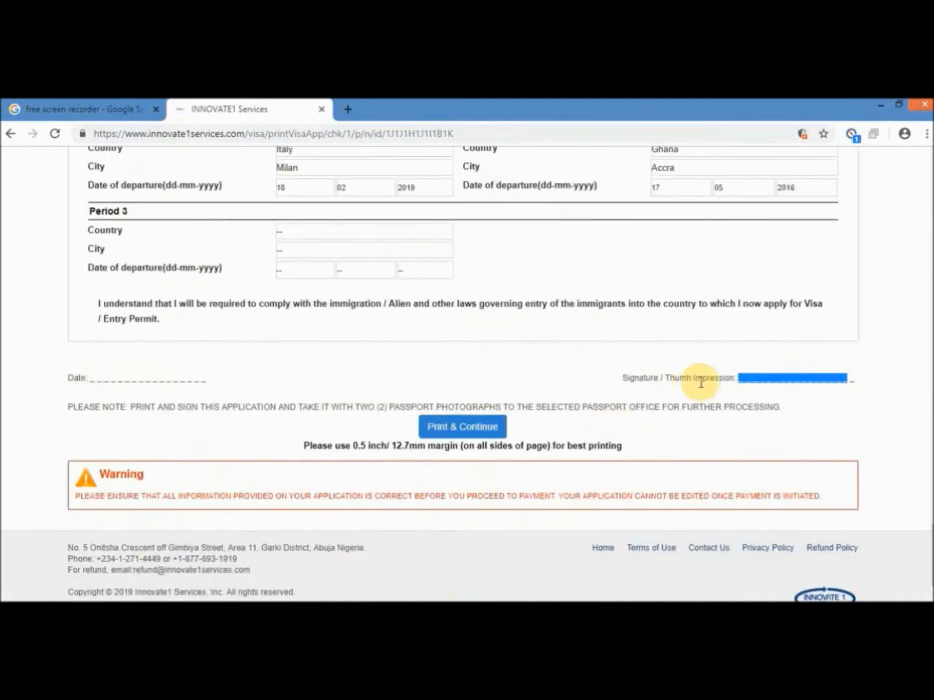
mouse_move(66, 407)
left_mouse_down()
mouse_move(261, 418)
mouse_move(438, 409)
mouse_move(756, 415)
left_mouse_up()
- Print the application, close the print preview and continue to the Applicant's Details summary
left_click(483, 434)
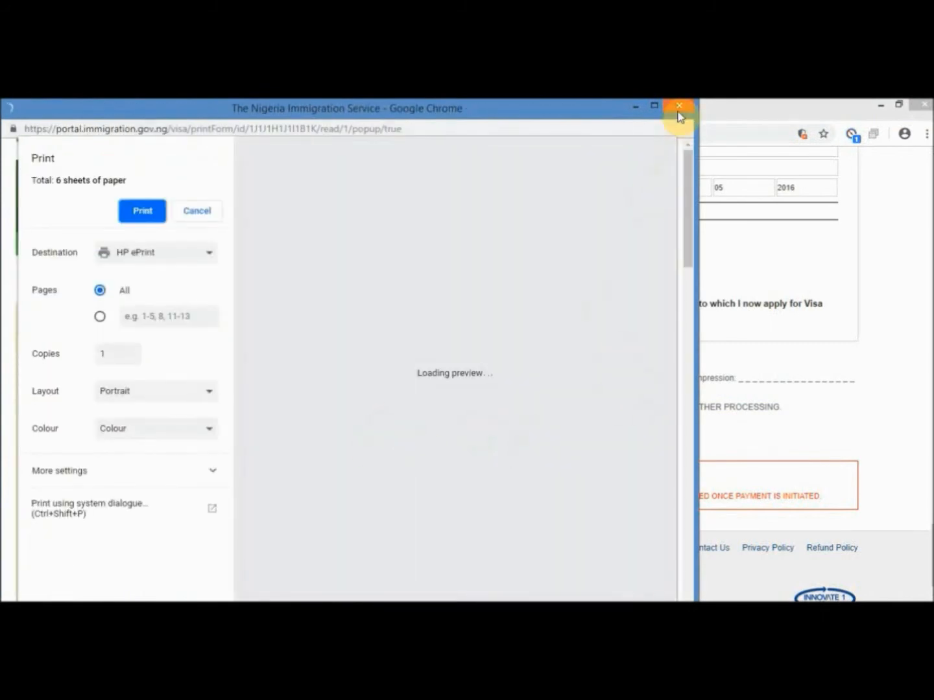
left_click(680, 108)
left_click(462, 426)
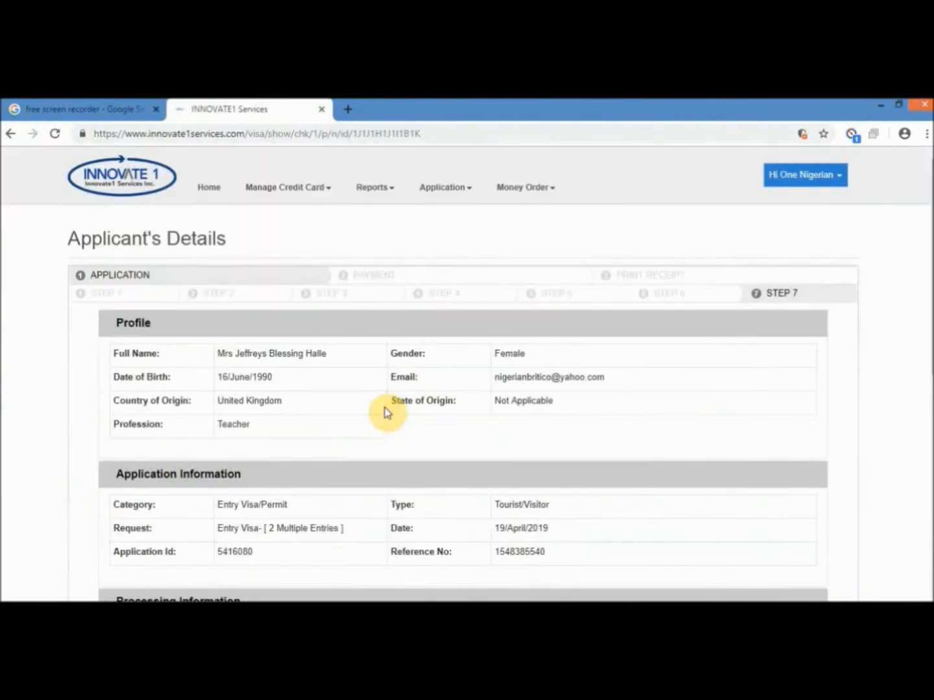
scroll(386, 410, "down", 5)
- At checkout, add the saved Passport application to the cart using its suggested ID
left_click(482, 534)
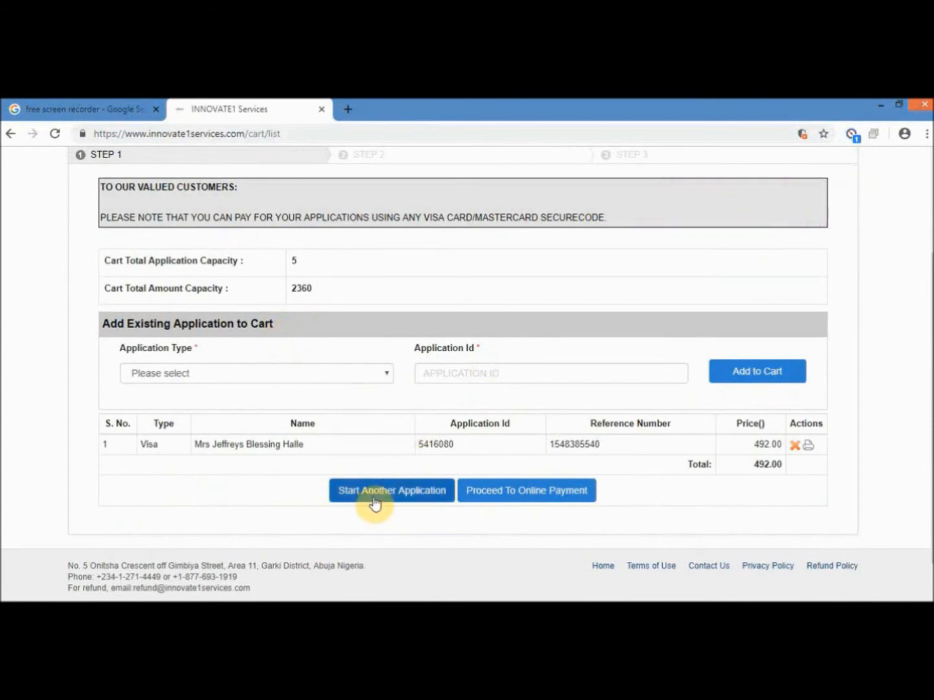
left_click(309, 380)
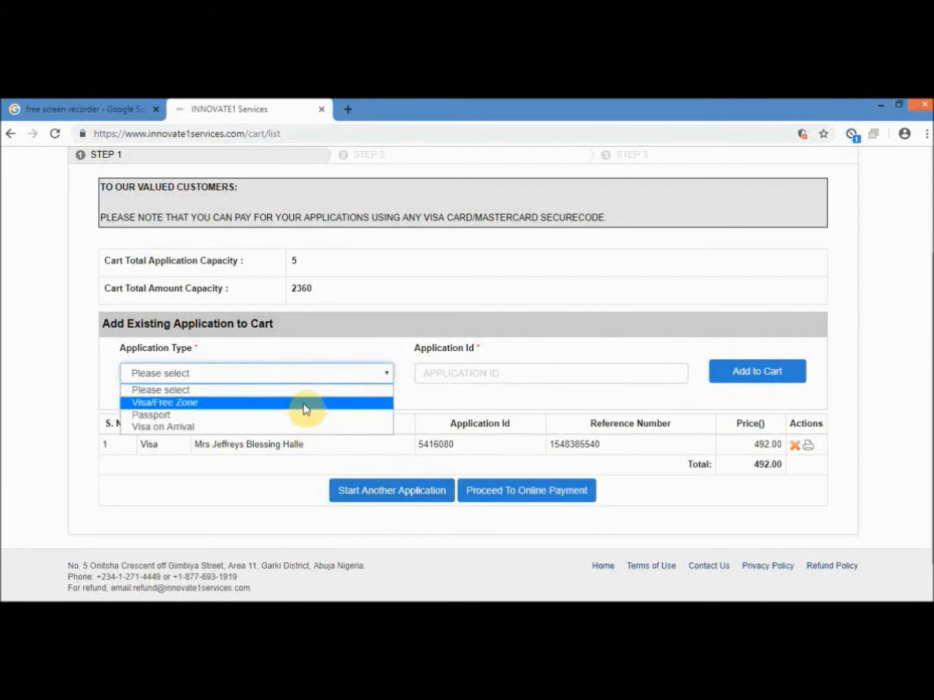
left_click(304, 423)
left_click(445, 372)
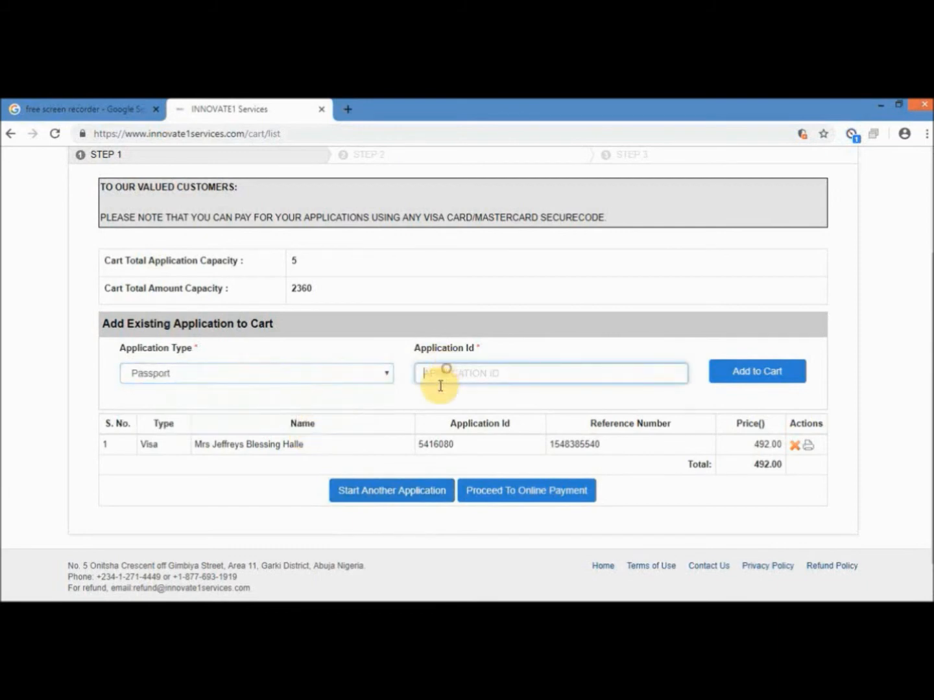
left_click(627, 383)
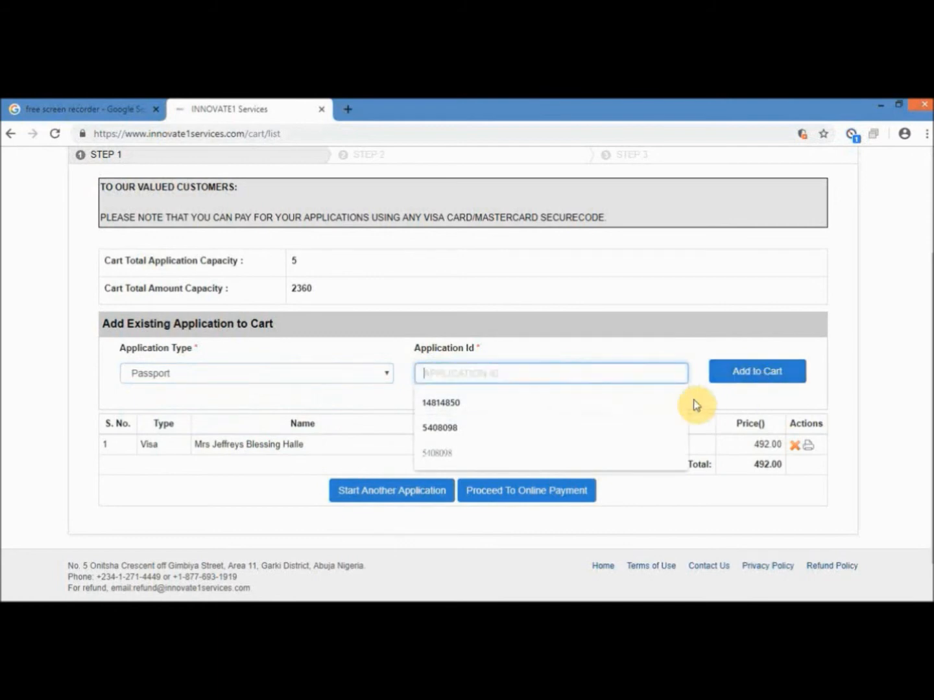
left_click(631, 408)
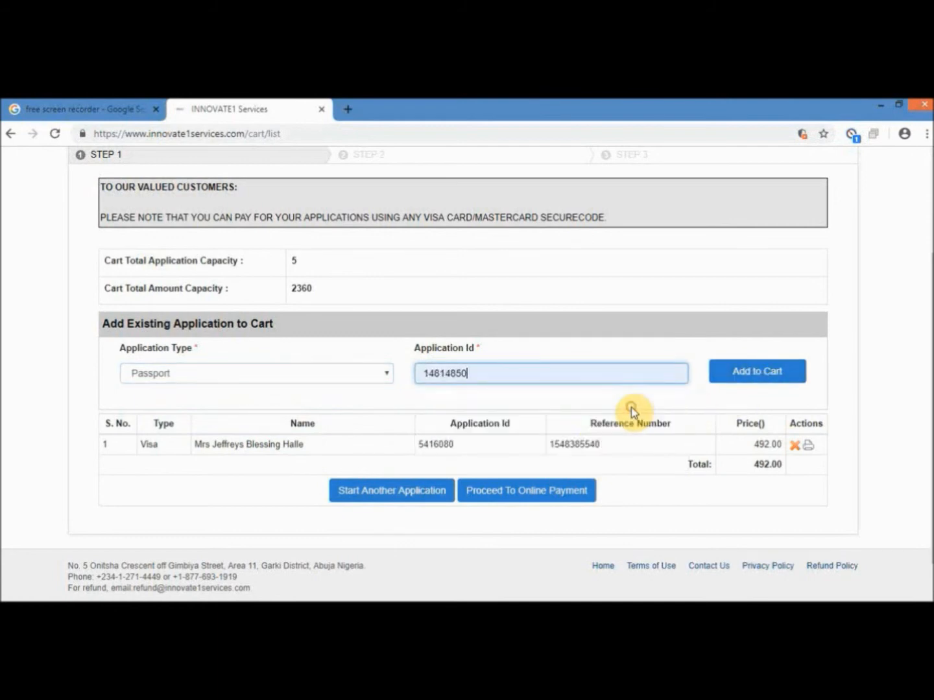
left_click(726, 371)
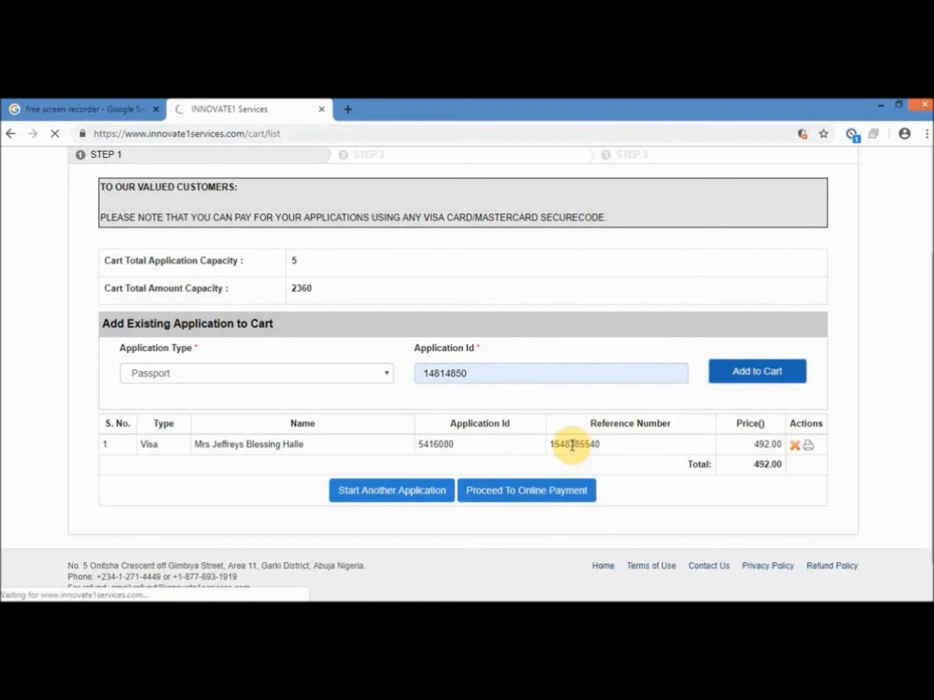
- Proceed to online payment for the 569.00 cart and continue to card registration
scroll(583, 441, "down", 1)
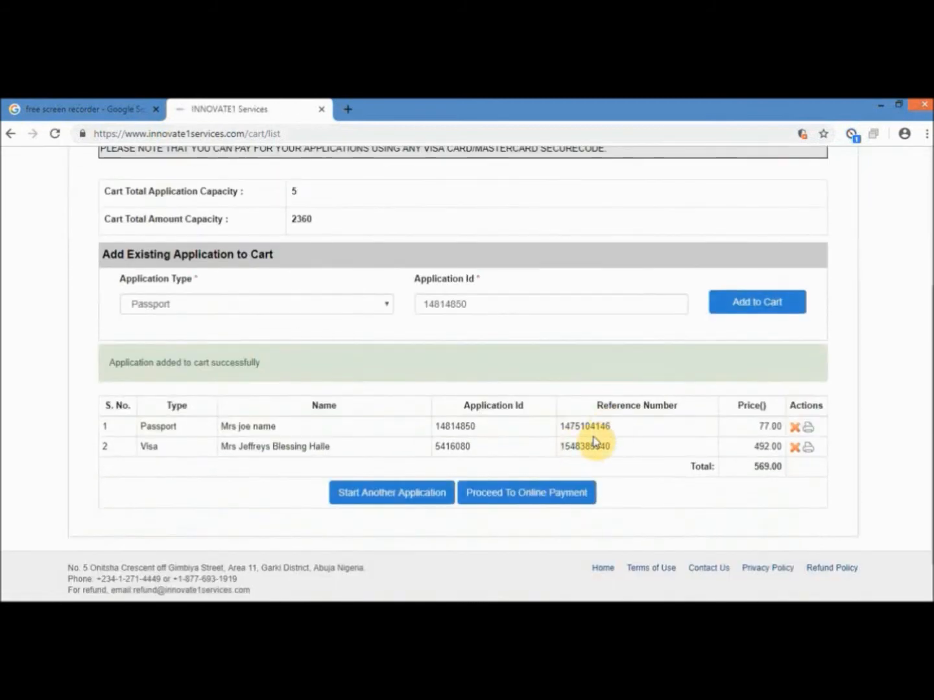
left_click(544, 489)
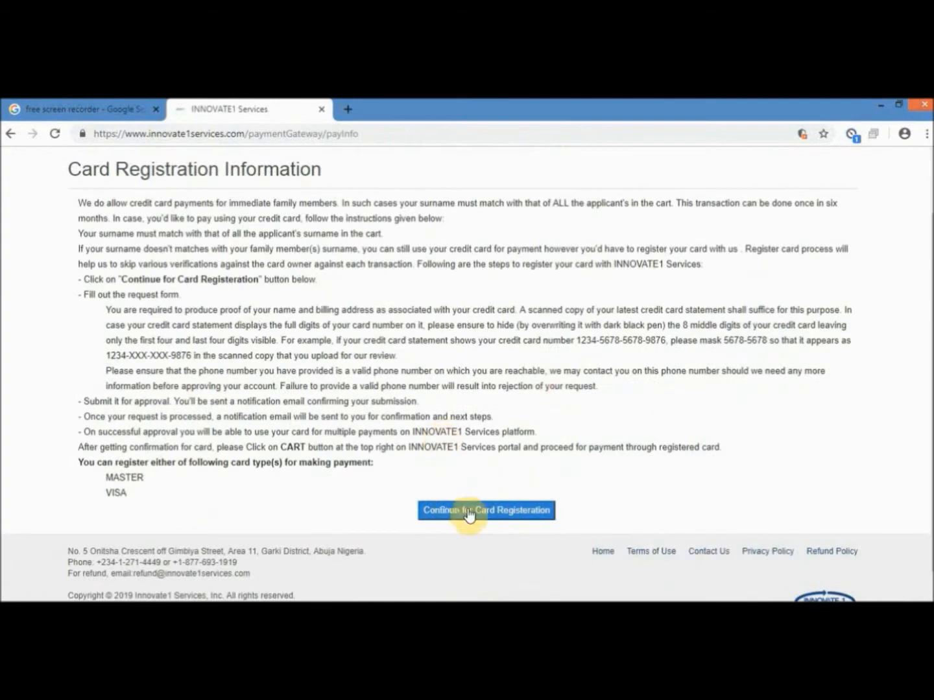
left_click(463, 512)
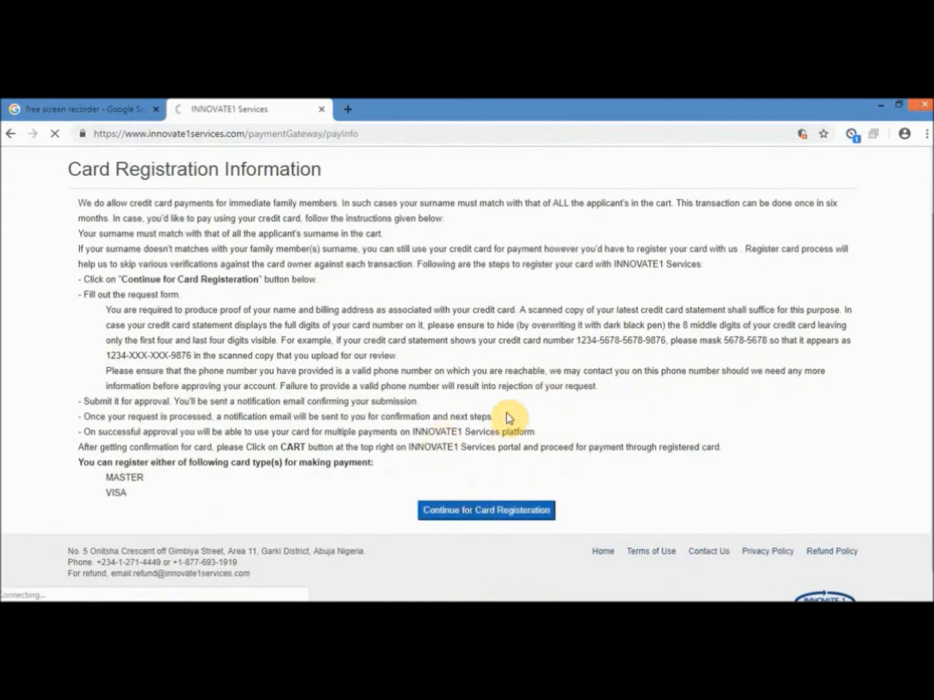
- Continue past the registration instructions and submit the card form, returning to Cart Items
scroll(507, 417, "down", 2)
left_click(468, 492)
scroll(415, 395, "down", 5)
scroll(537, 417, "up", 4)
scroll(521, 462, "down", 5)
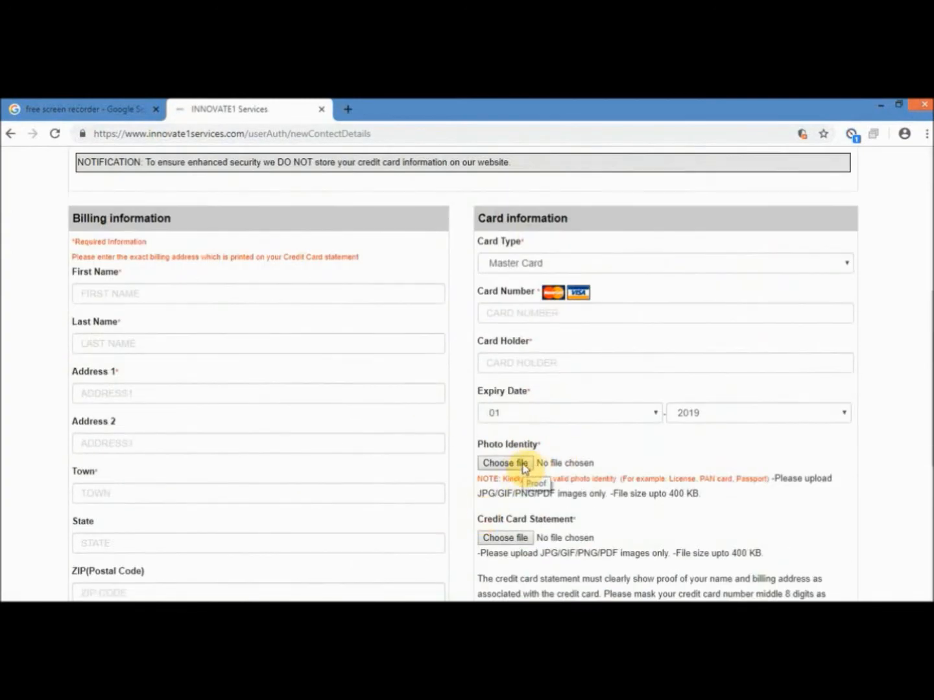
scroll(464, 454, "down", 2)
left_click(463, 483)
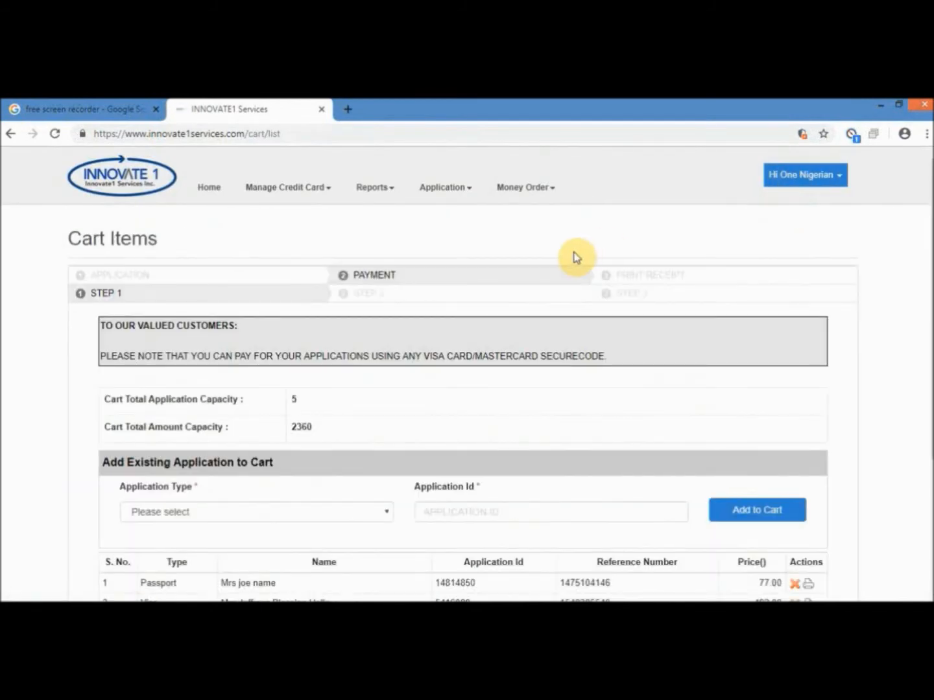
scroll(558, 283, "down", 4)
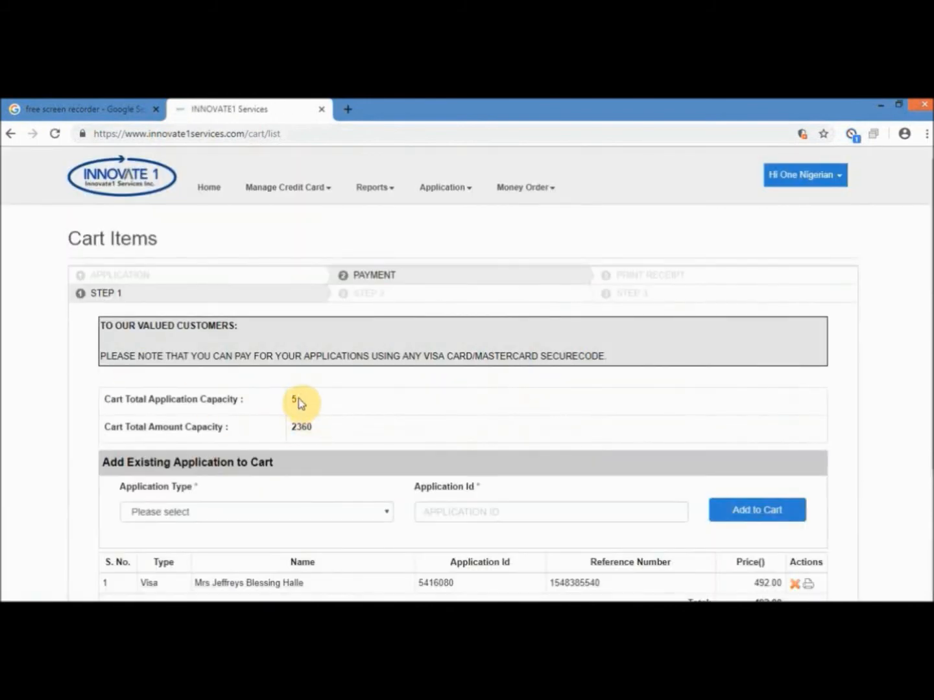
- Proceed to online payment for the visa, accepting the refund policy and important notice
scroll(455, 355, "down", 3)
left_click(516, 496)
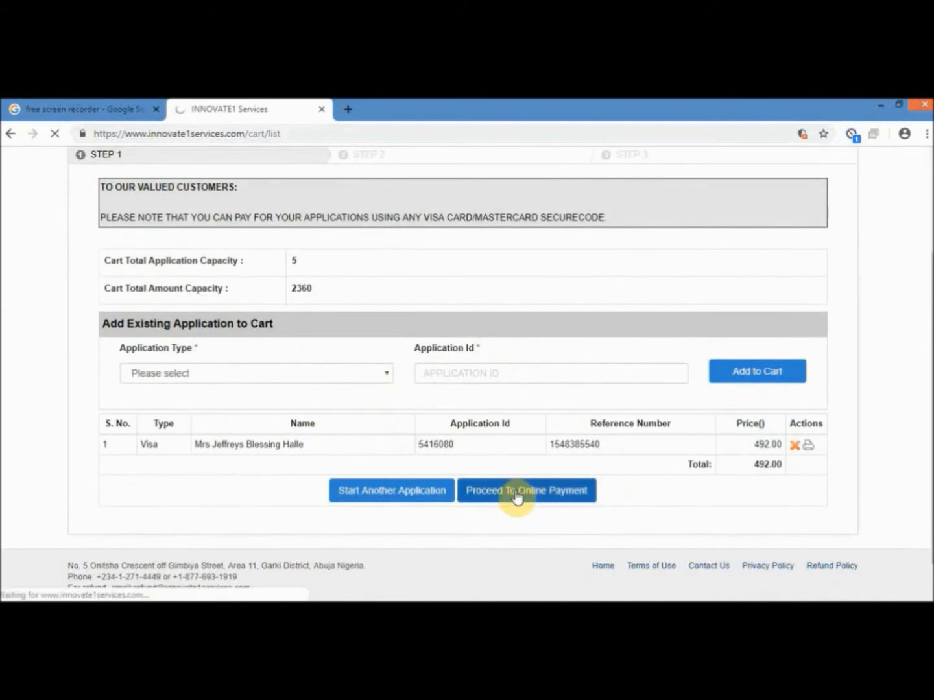
scroll(501, 406, "down", 10)
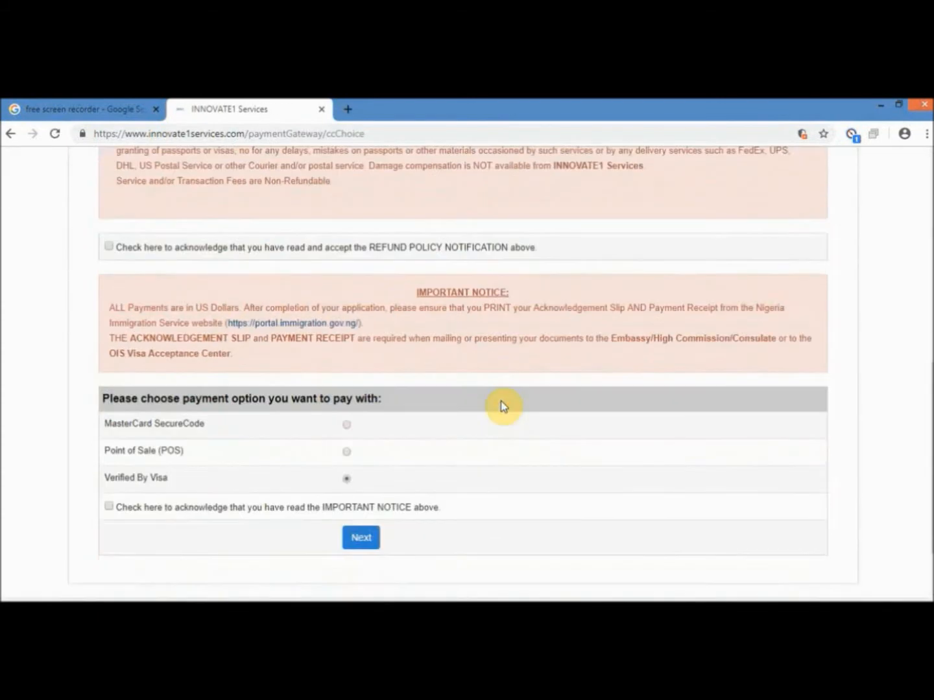
left_click(109, 245)
scroll(308, 346, "down", 1)
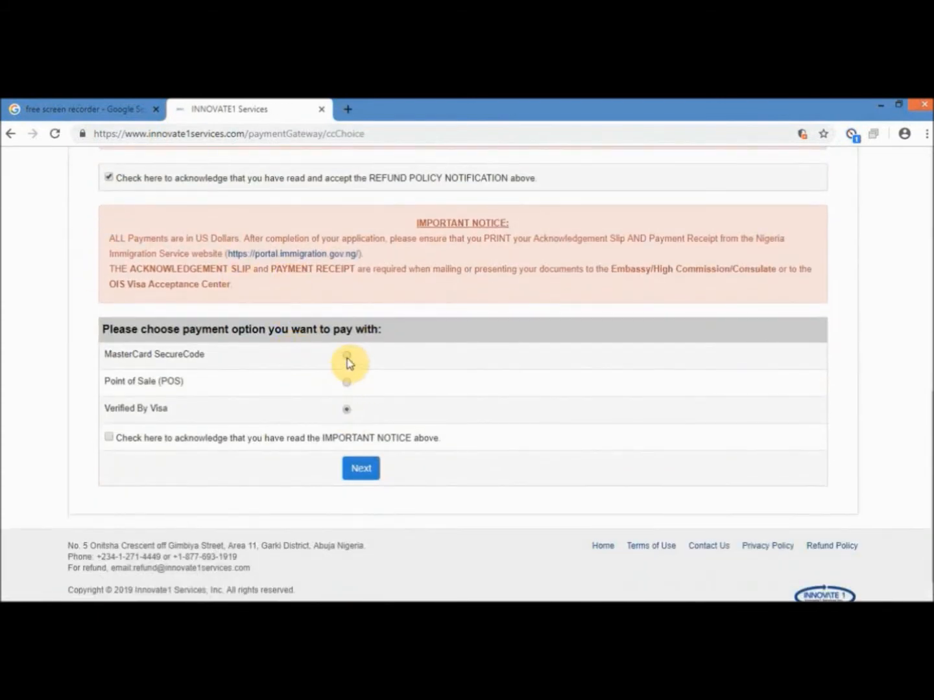
left_click(108, 436)
left_click(361, 468)
- On the card payment form, agree to the terms and conditions and submit the payment
left_click(451, 437)
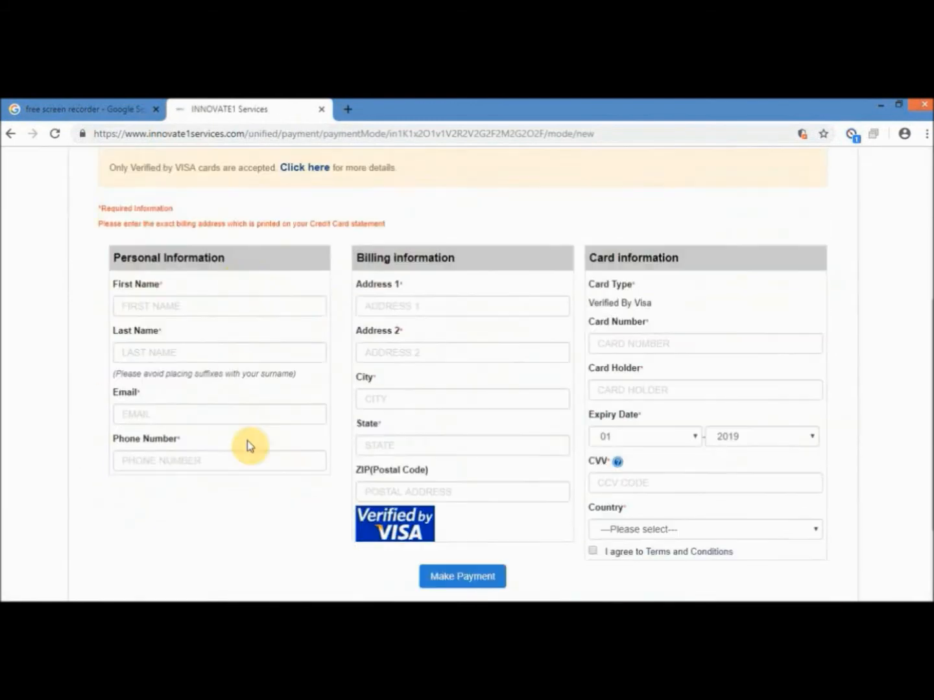
scroll(458, 579, "up", 4)
left_click_drag(822, 368, 787, 367)
scroll(664, 482, "down", 6)
left_click(593, 434)
left_click(444, 466)
scroll(745, 247, "up", 6)
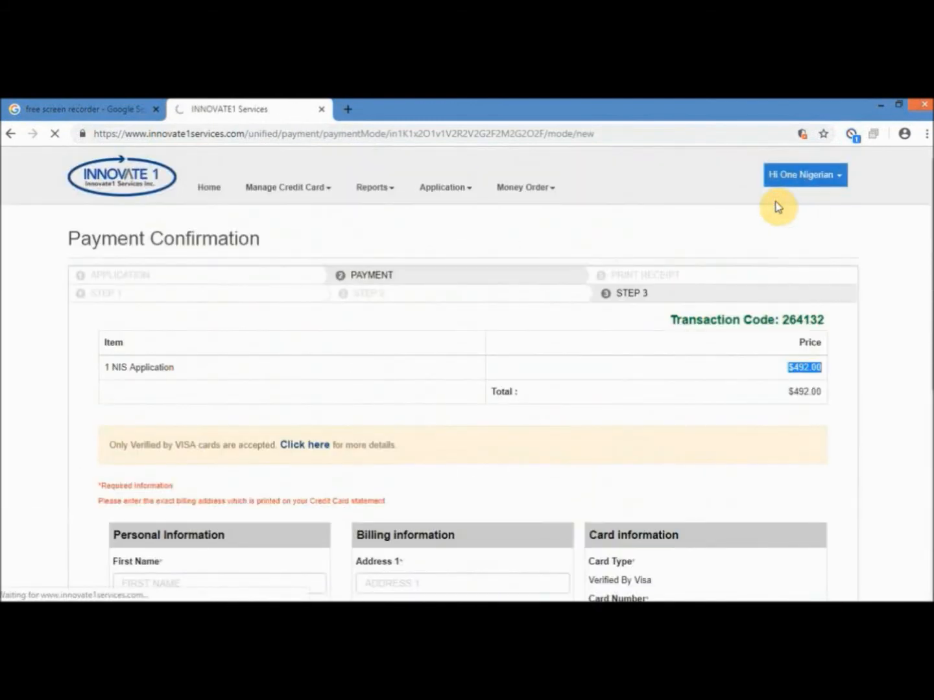
scroll(606, 312, "down", 3)
- Return to online payment and choose Point of Sale (POS), acknowledging the notice
left_click(475, 454)
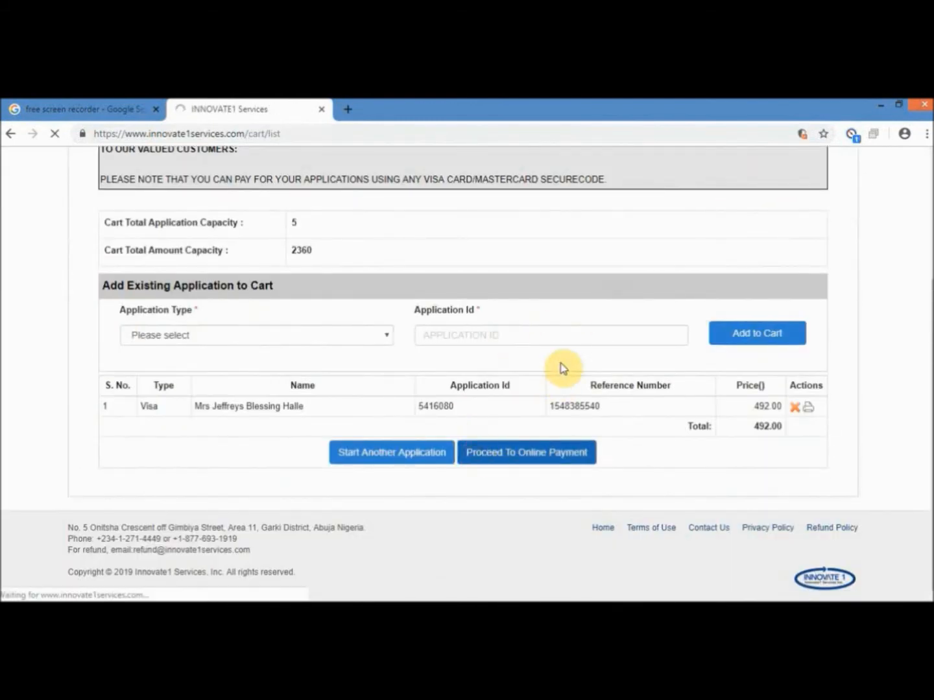
scroll(560, 364, "down", 10)
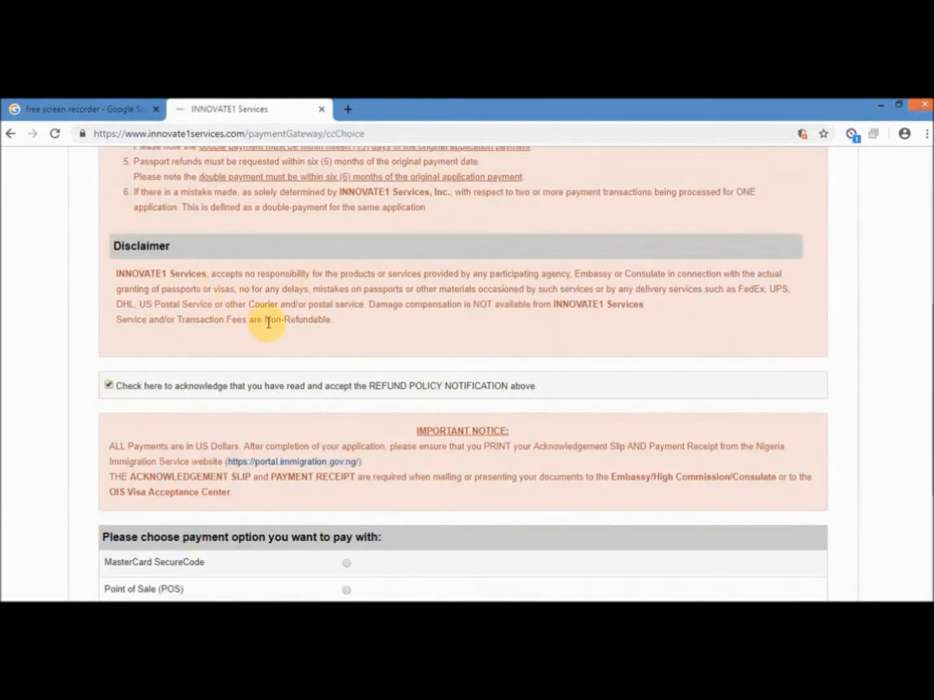
scroll(268, 322, "down", 3)
left_click(347, 383)
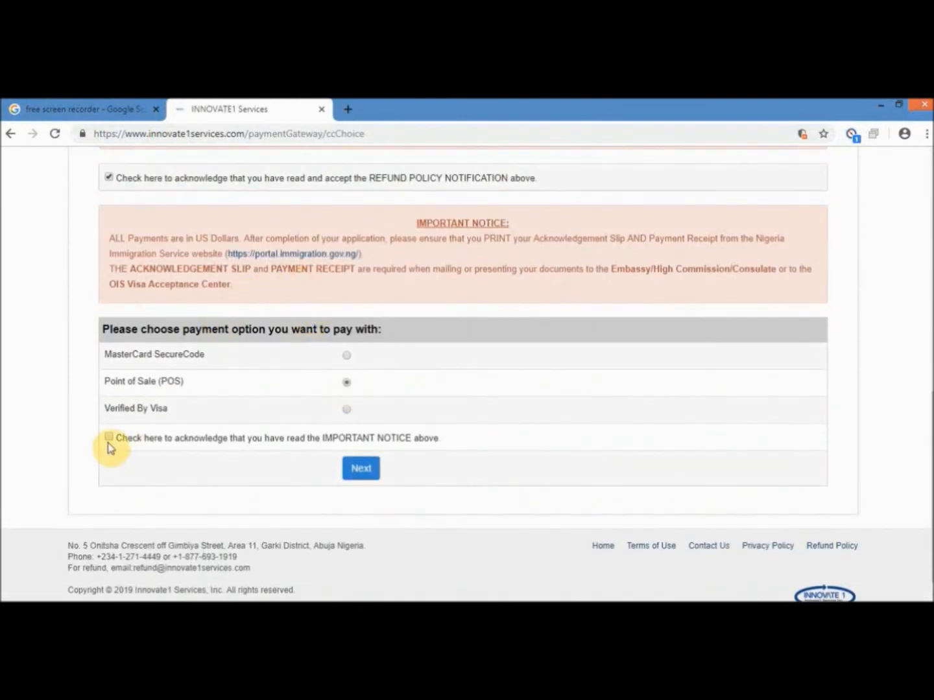
left_click(359, 467)
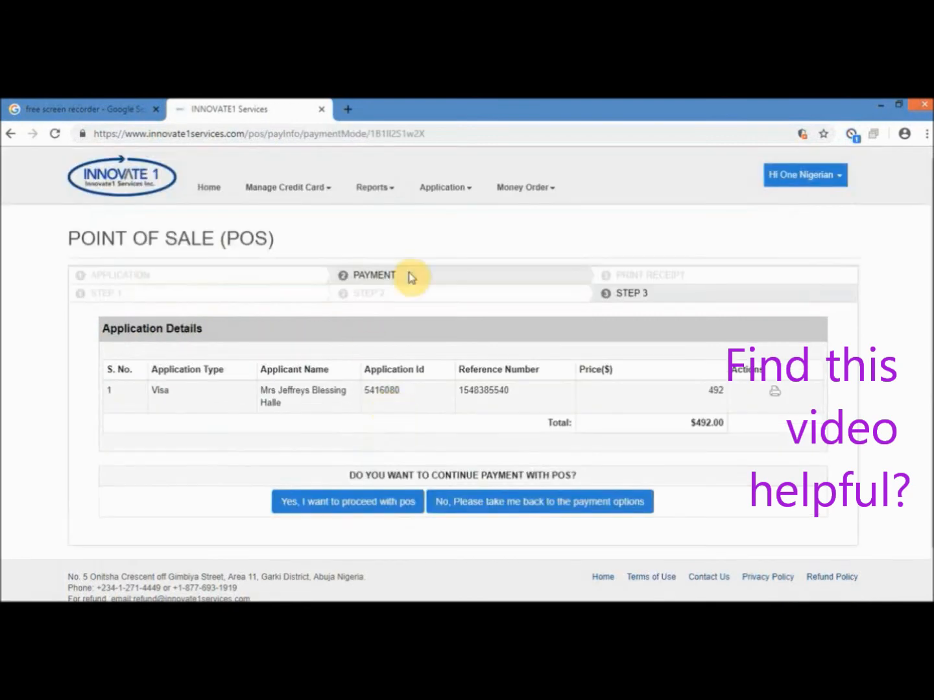
- Confirm the POS payment, note where POS payments are made, and return home
left_click(395, 505)
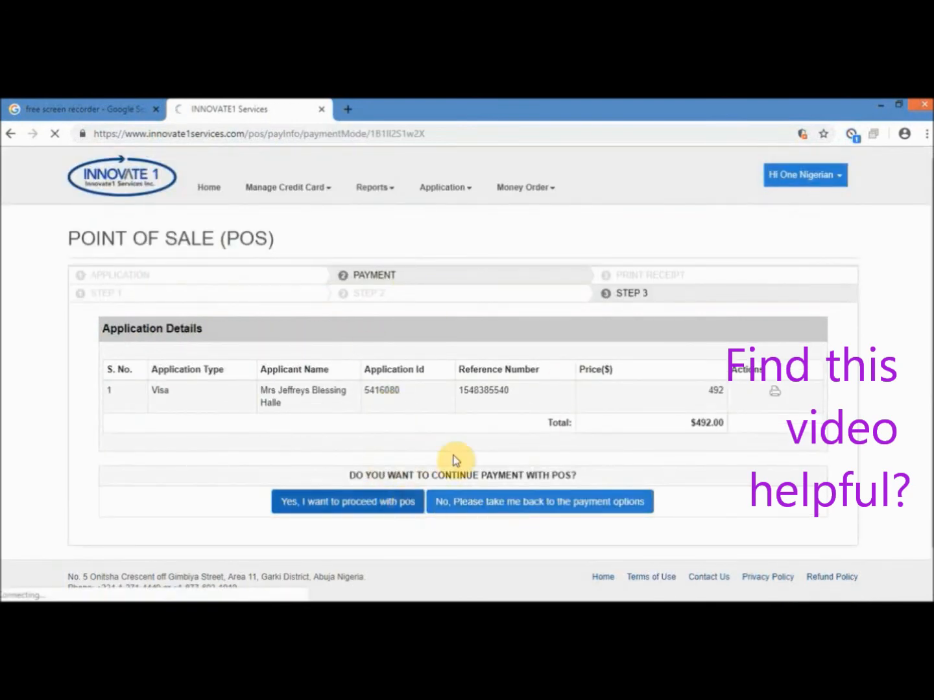
left_click_drag(76, 306, 486, 322)
left_click(674, 329)
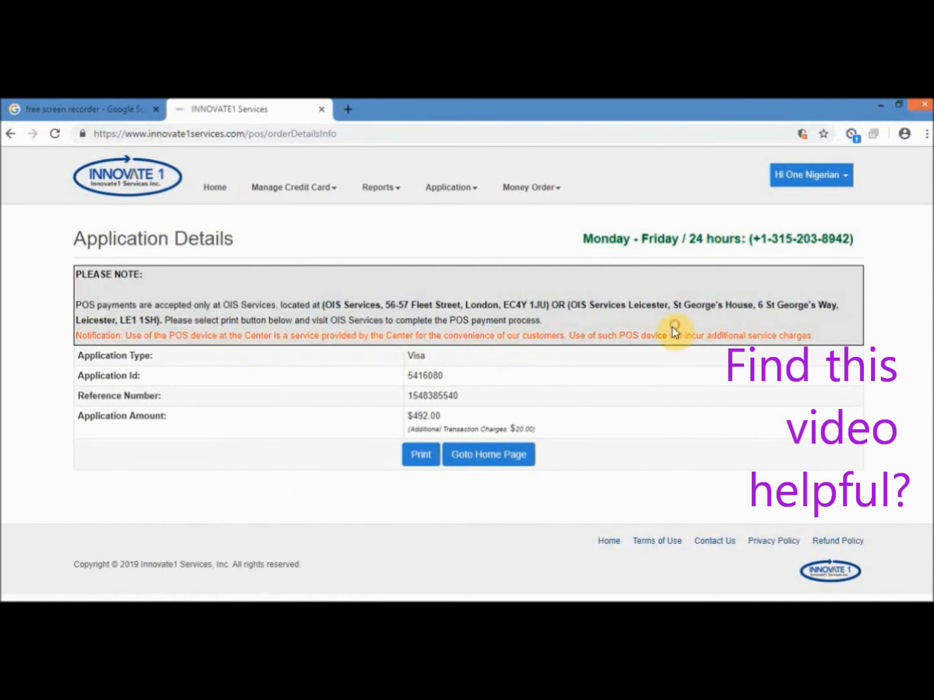
- In the cart, select Visa/Free Zone with the saved application ID and add it
left_click(466, 462)
left_click(822, 177)
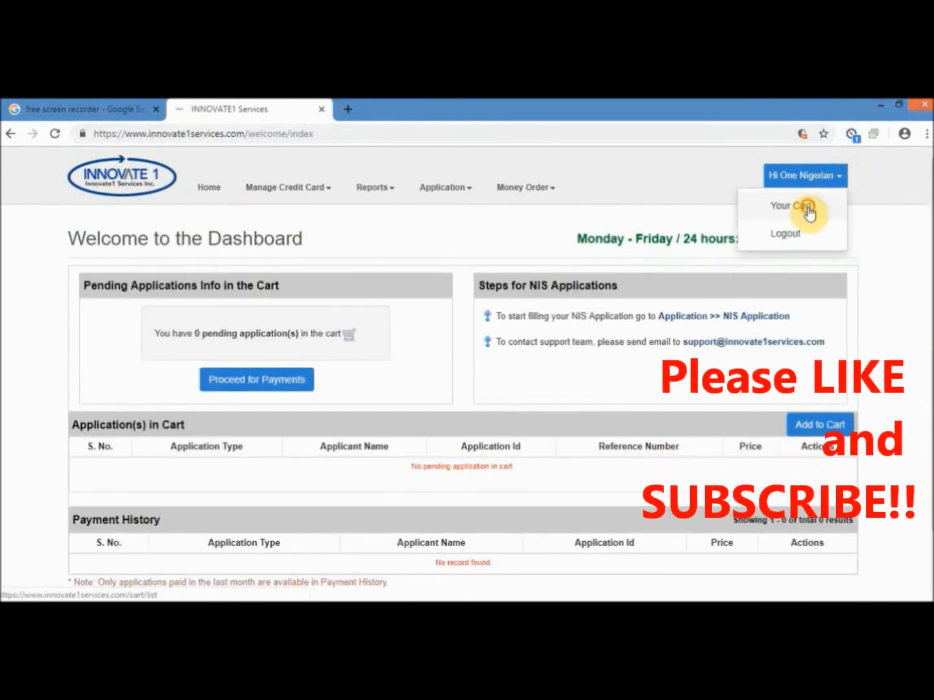
left_click(808, 213)
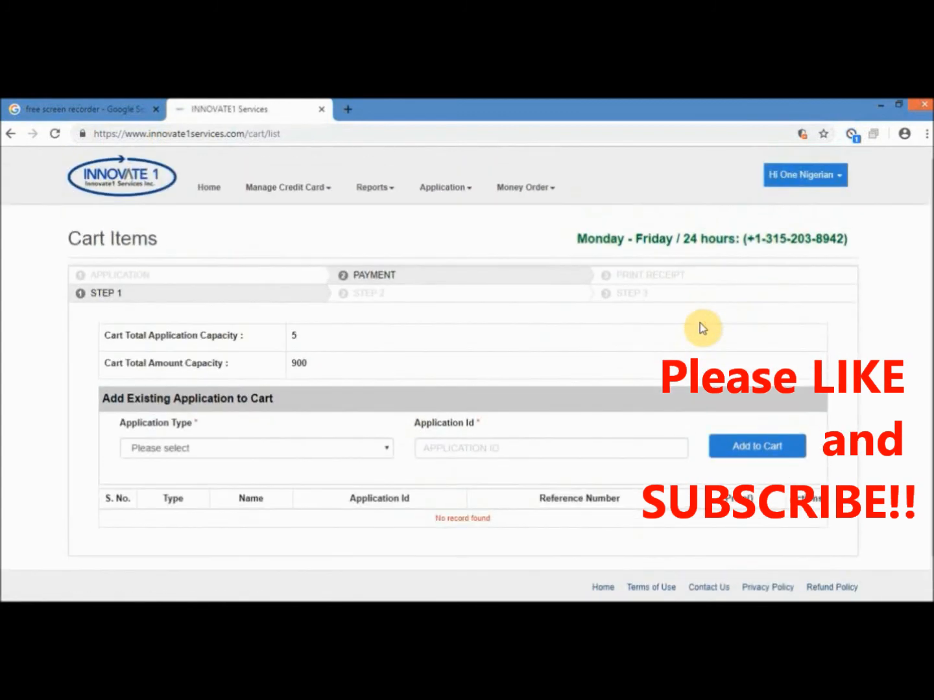
left_click(391, 452)
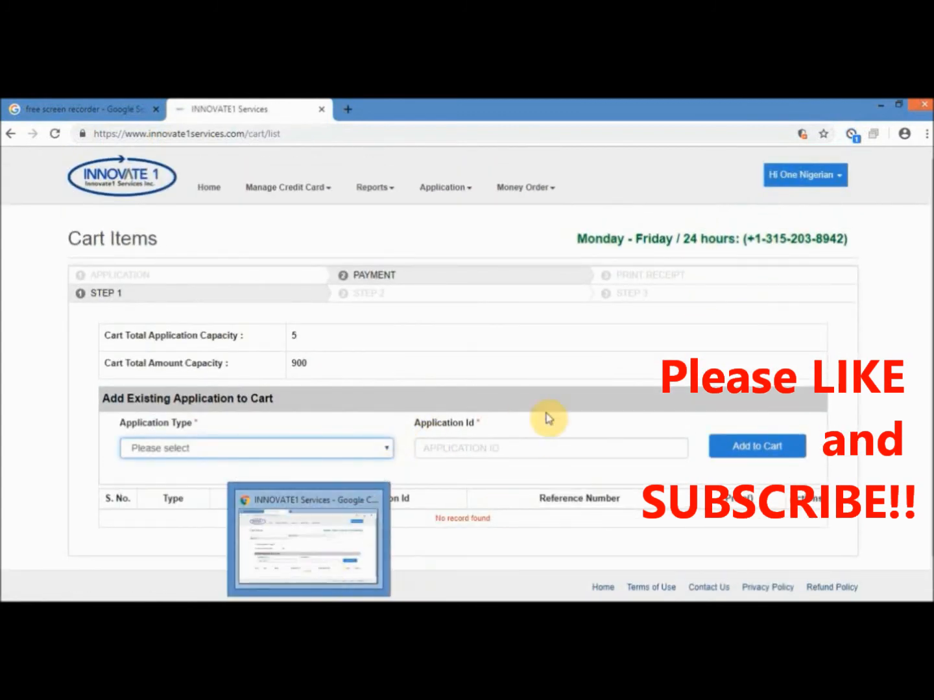
left_click(324, 450)
left_click(165, 477)
left_click(454, 452)
left_click(439, 503)
left_click(746, 447)
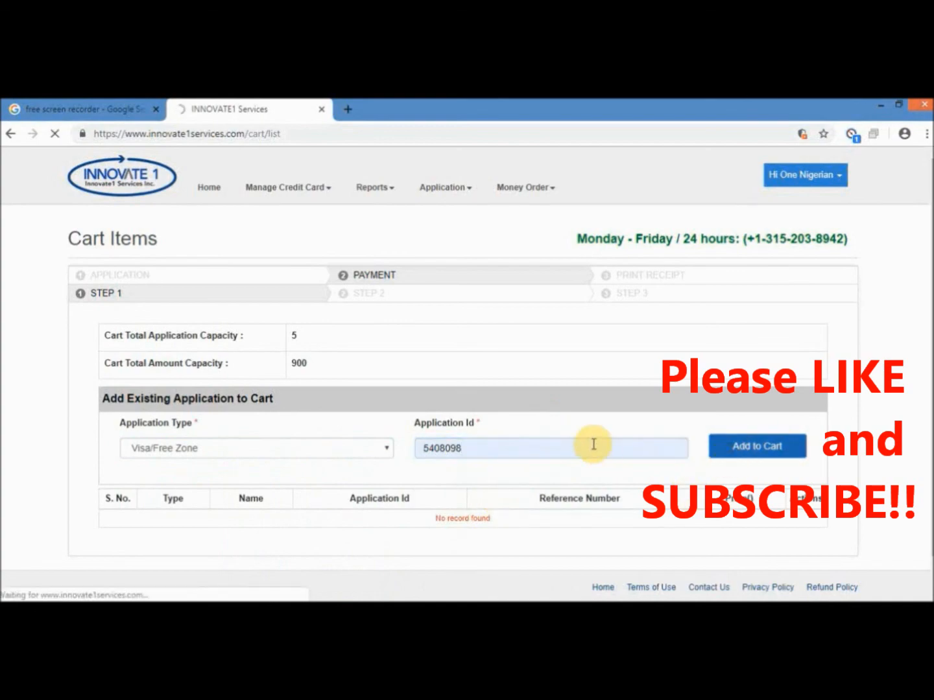